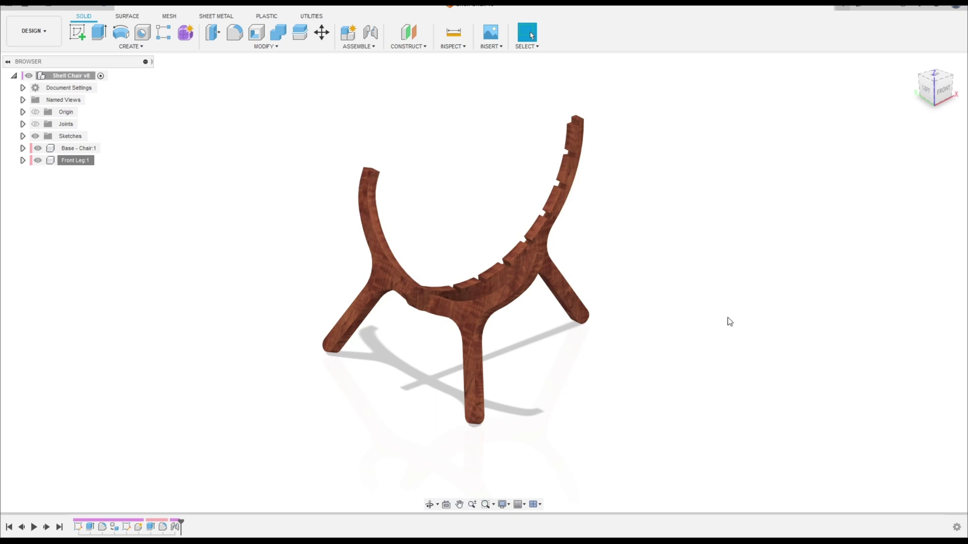
Hide the Front Leg and Base - Chair components so the workspace is empty
shift+middle_drag(748, 315, 95, 314)
shift+middle_drag(505, 367, 531, 364)
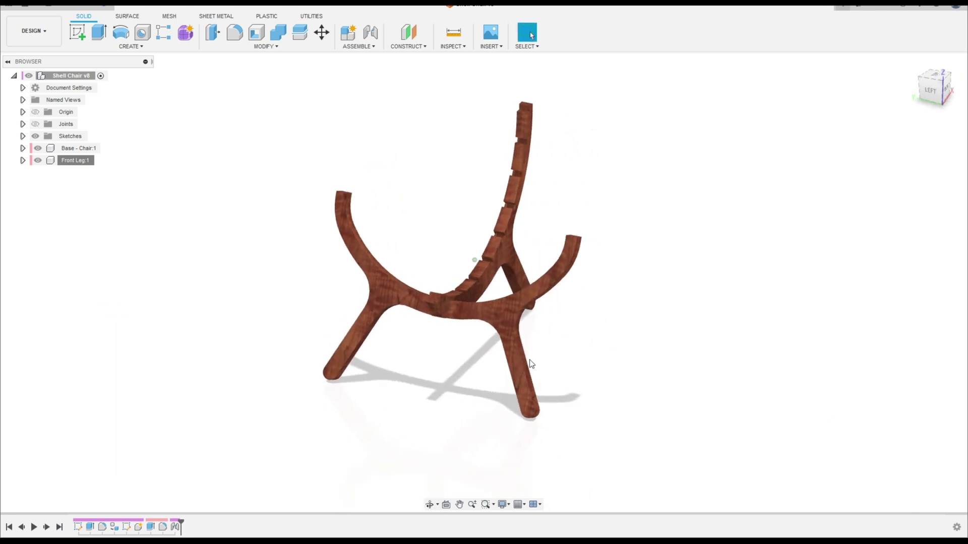
shift+middle_drag(687, 232, 318, 238)
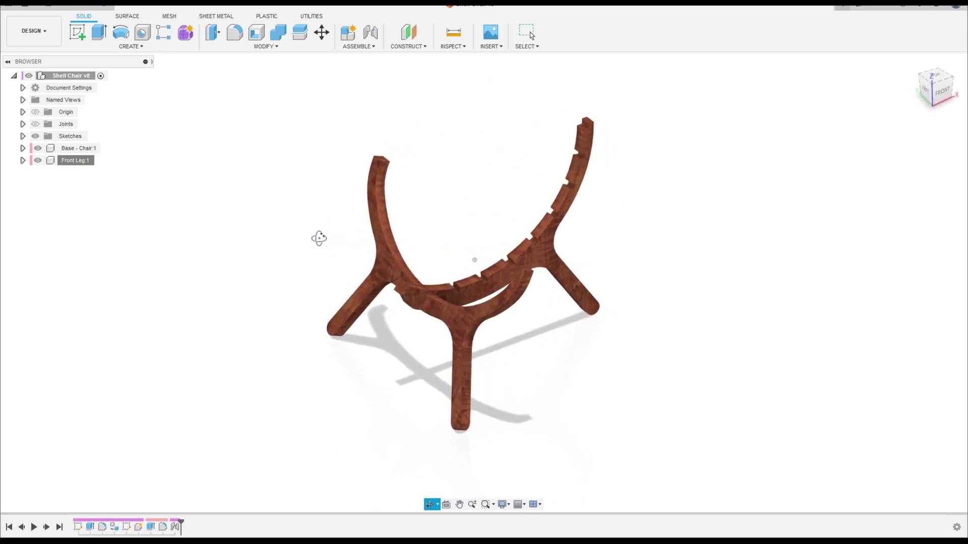
click(36, 163)
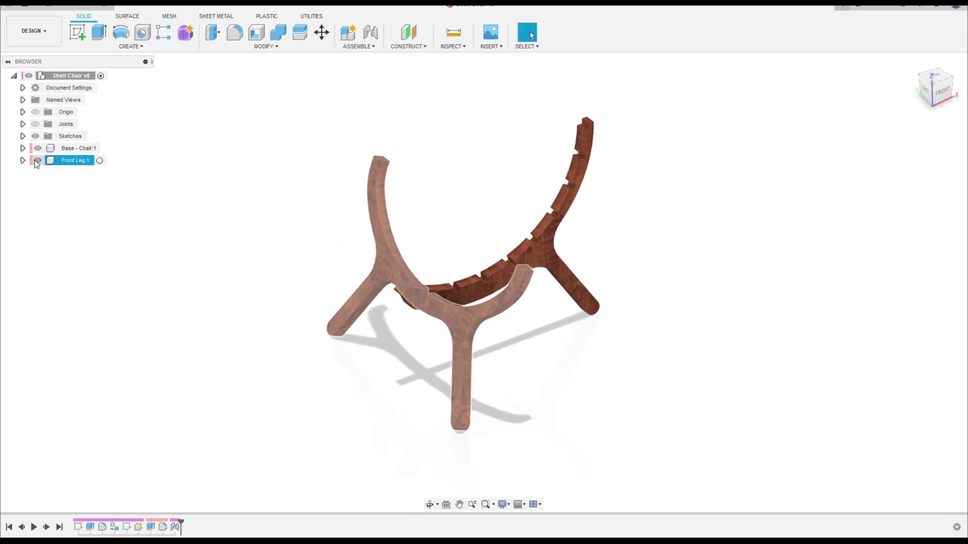
click(38, 161)
click(38, 148)
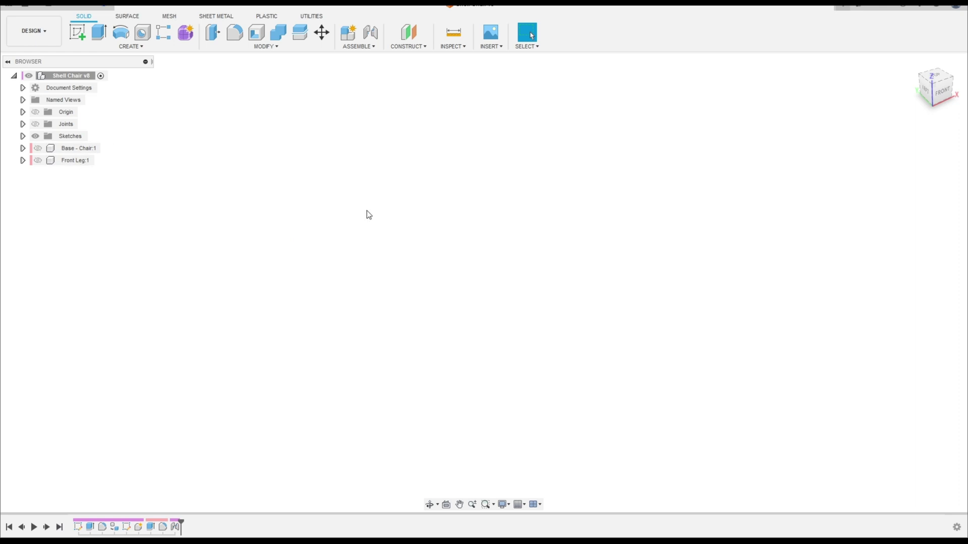
Start a new sketch on the vertical YZ plane and set the Line tool to construction linetype
click(78, 33)
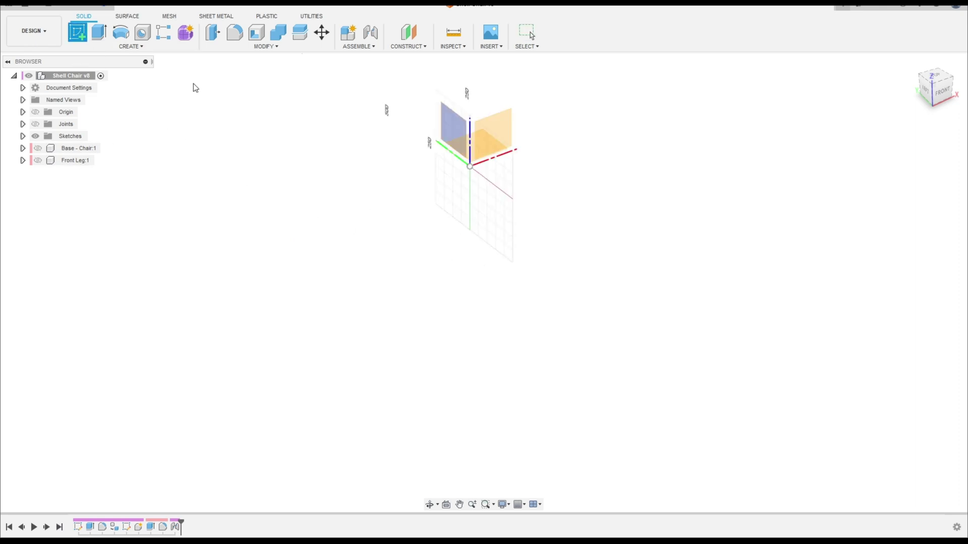
click(509, 259)
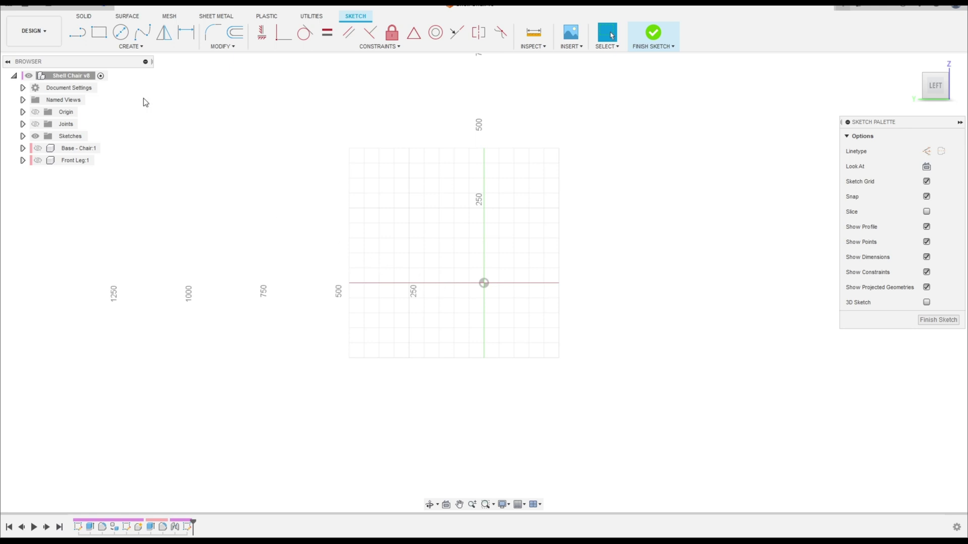
click(77, 32)
click(927, 151)
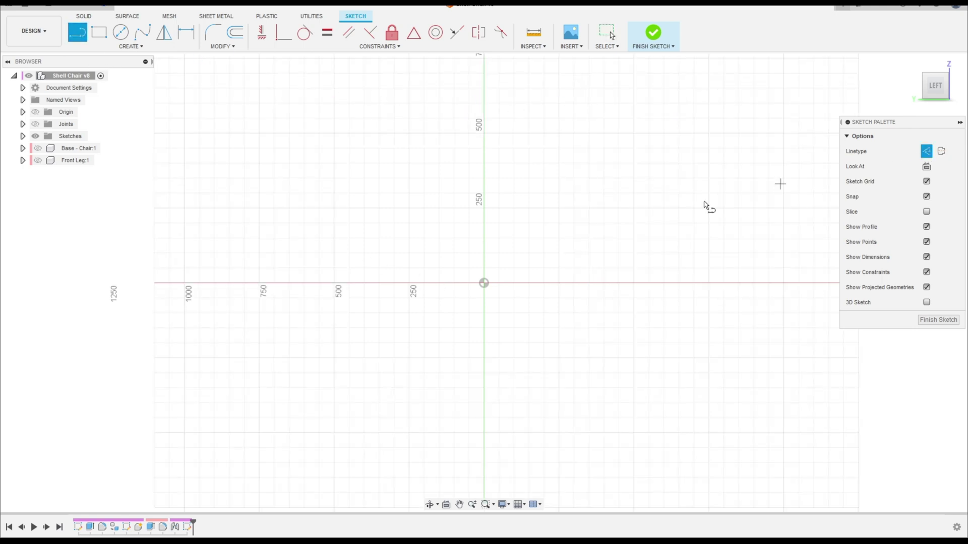
Draw a 20 mm horizontal construction line from the origin toward positive Y, followed by a 20 mm vertical one down from its end
middle_drag(493, 309, 501, 222)
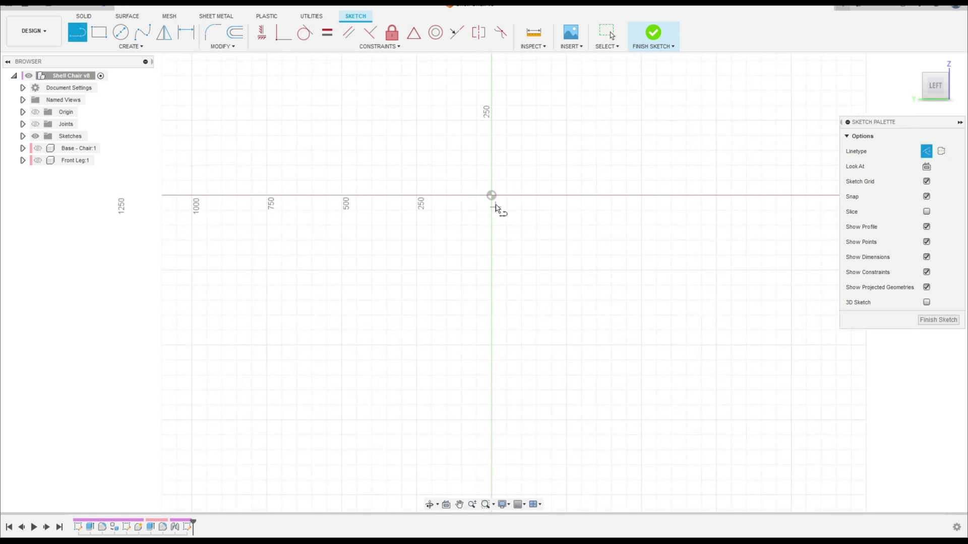
click(492, 195)
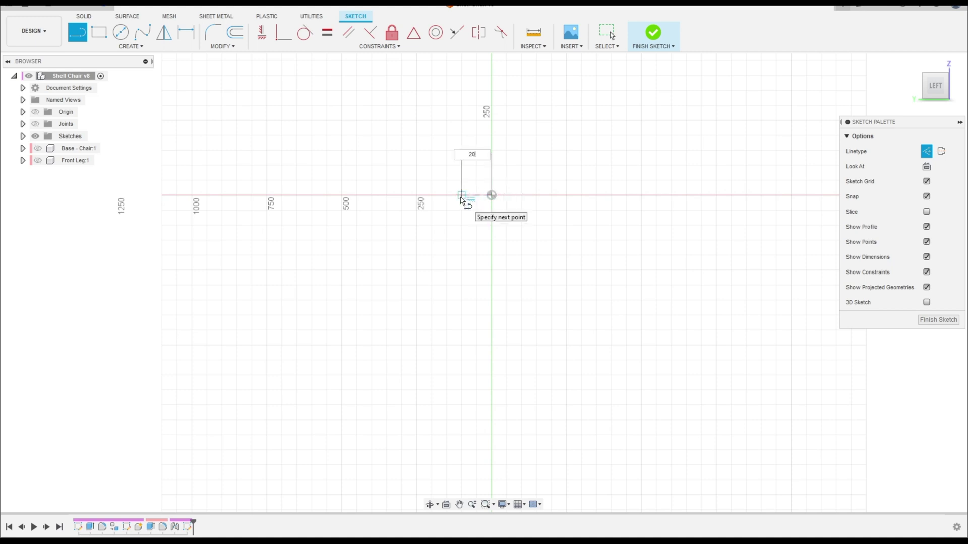
key(Tab)
key(Return)
scroll(477, 194, up, 8)
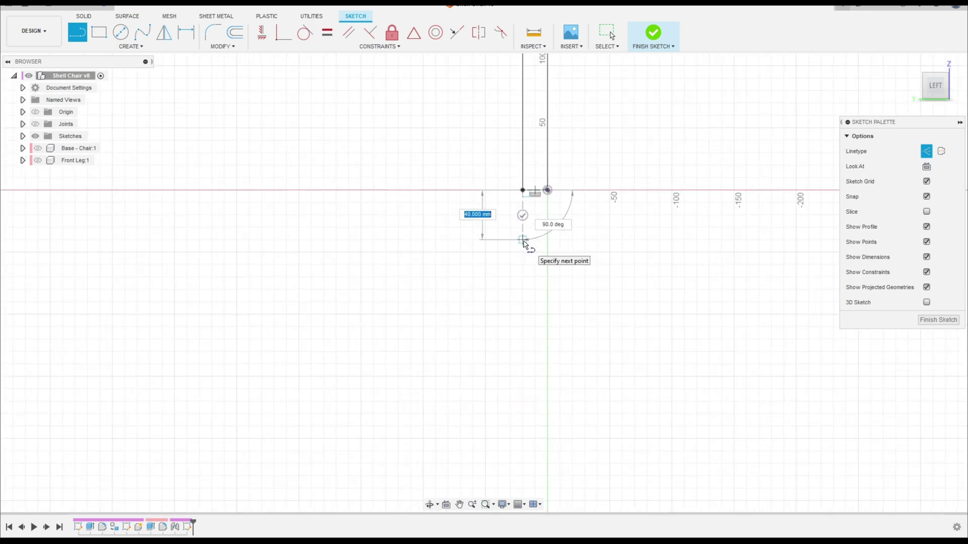
text(20)
key(Tab)
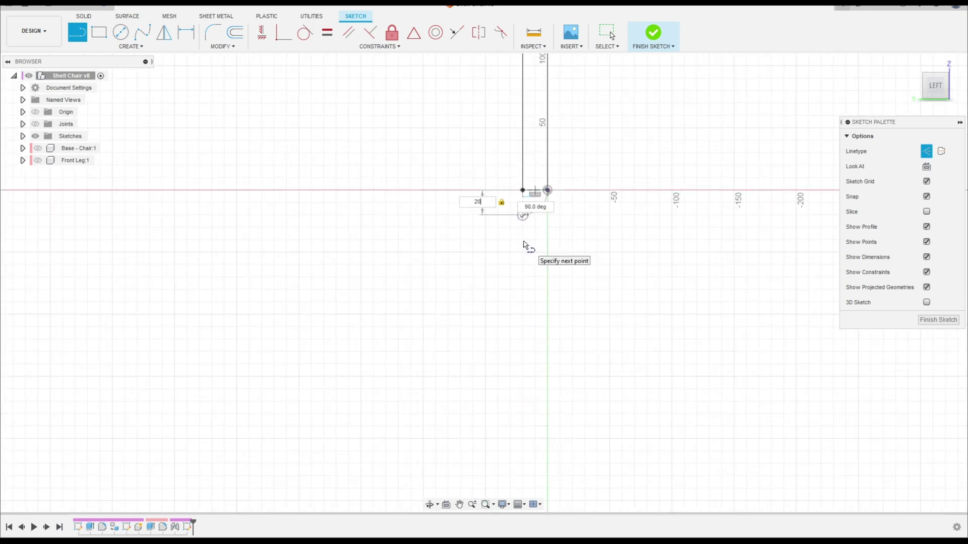
key(Return)
key(Escape)
Draw a 450 mm vertical construction line straight down from the origin
scroll(613, 350, down, 2)
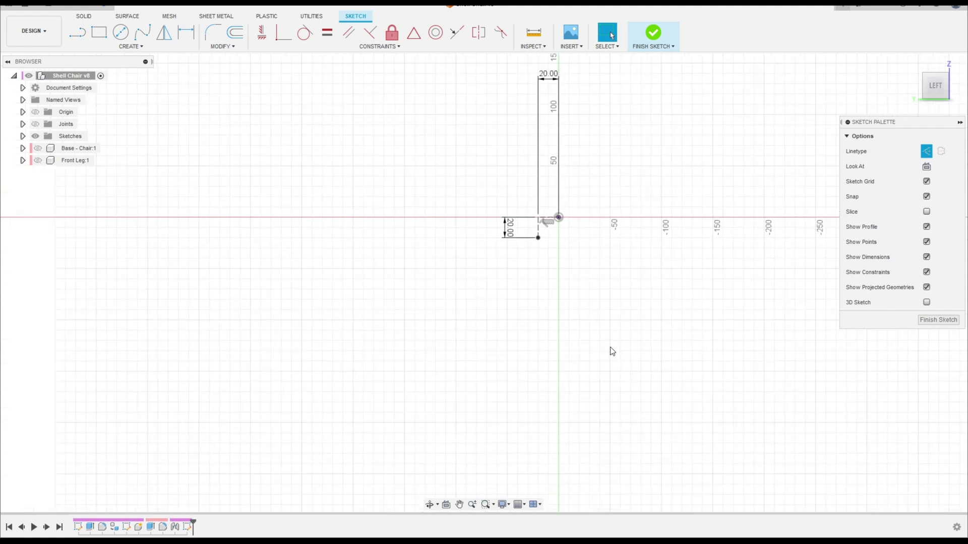
key(l)
scroll(588, 365, down, 3)
middle_drag(580, 341, 598, 257)
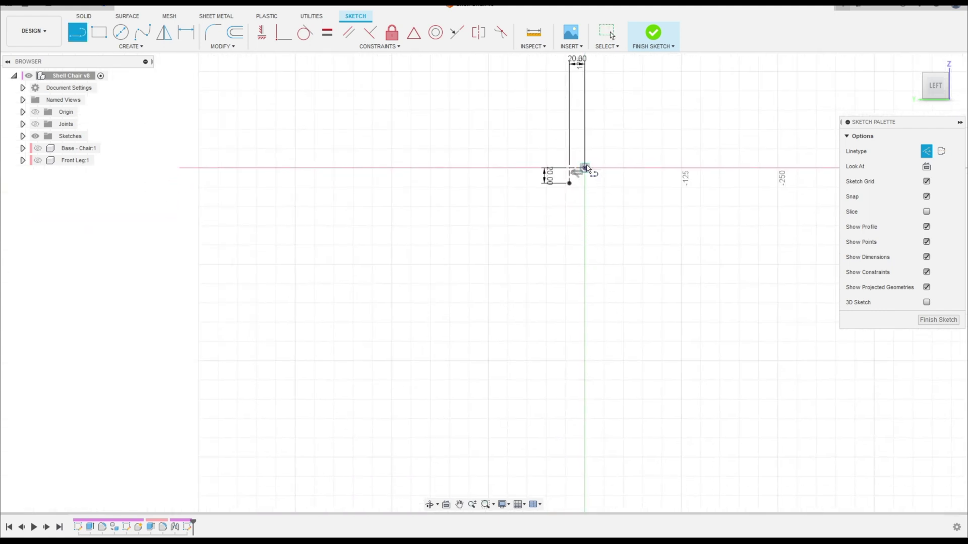
drag(585, 168, 585, 369)
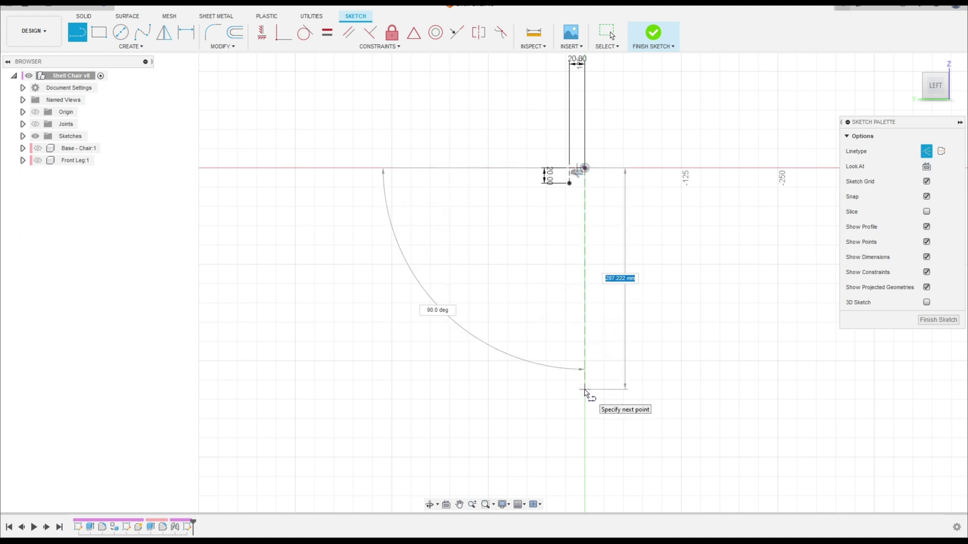
key(ctrl+z)
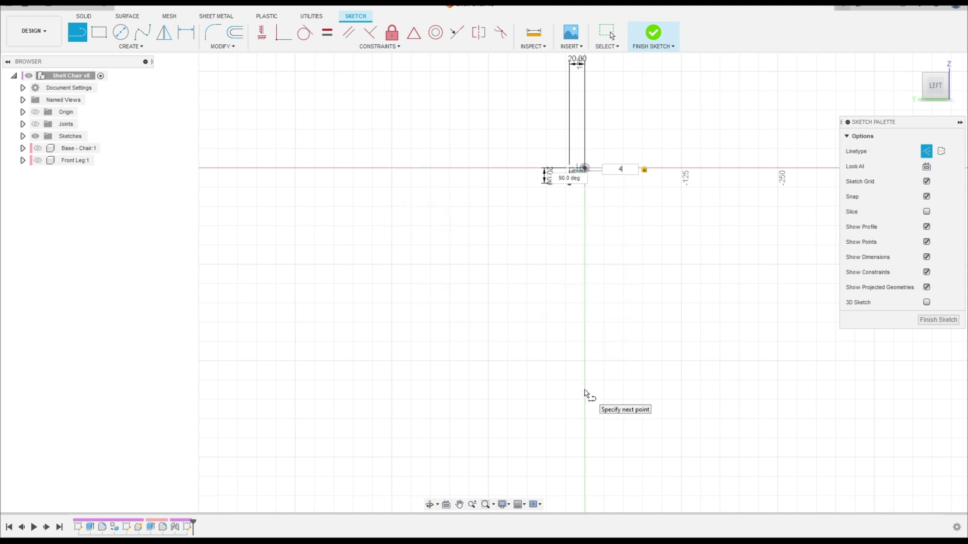
key(ctrl+y)
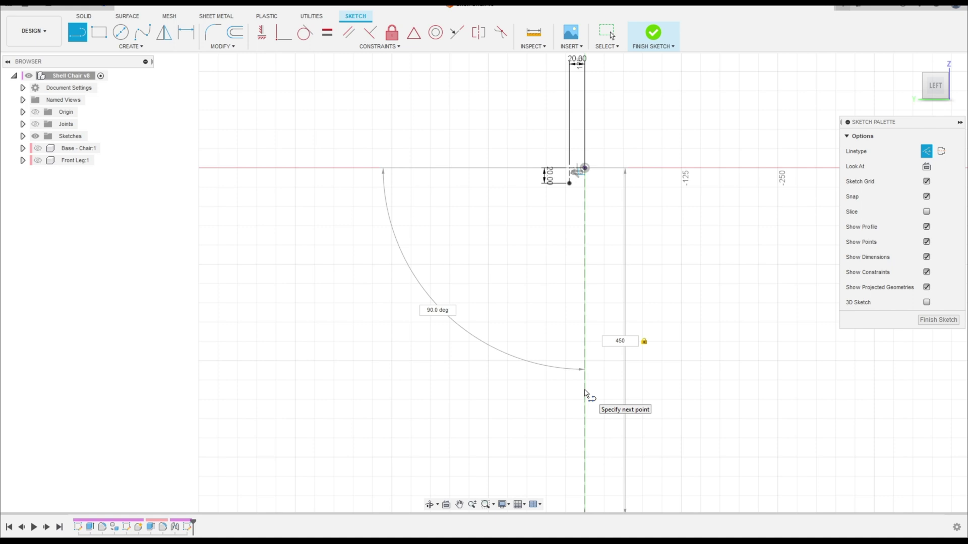
text(450)
key(Return)
scroll(579, 381, down, 3)
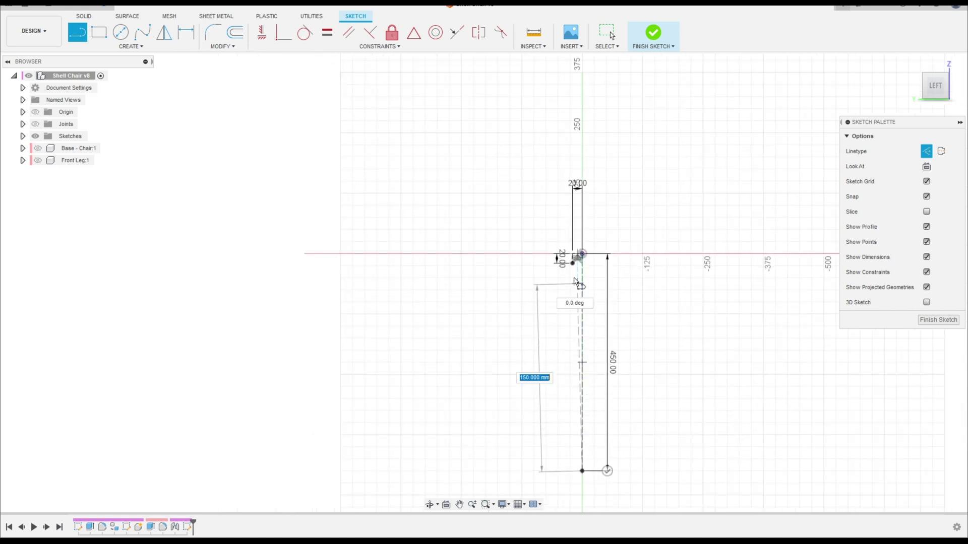
key(Escape)
Switch to normal linetype and draw a 20 mm horizontal line toward positive Y from the lower end of the 450 mm line
middle_drag(568, 373, 554, 194)
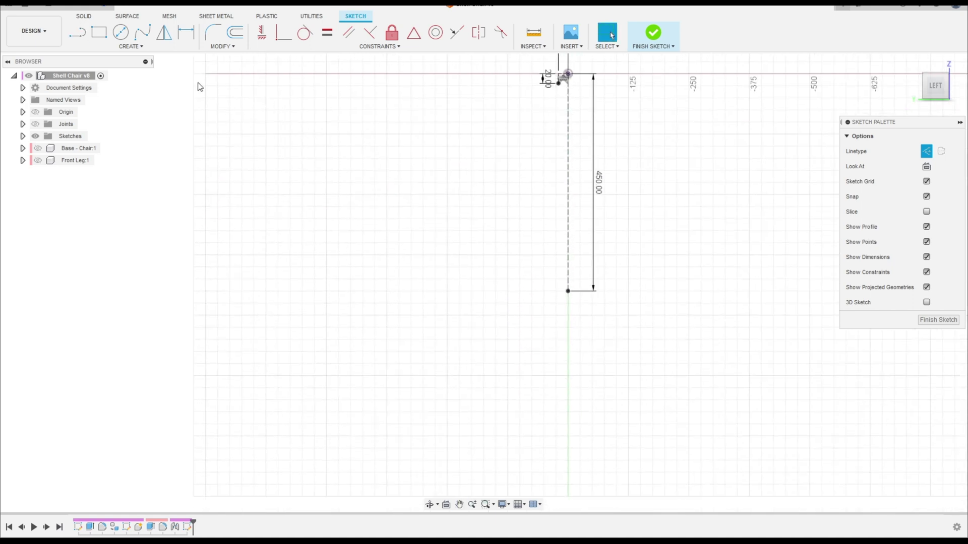
key(l)
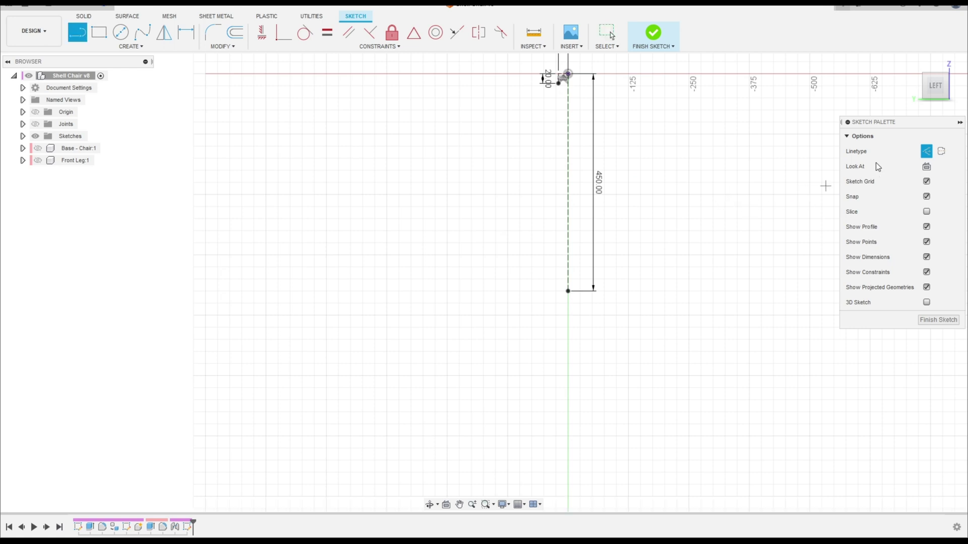
click(930, 154)
middle_drag(695, 374, 737, 285)
scroll(584, 215, up, 3)
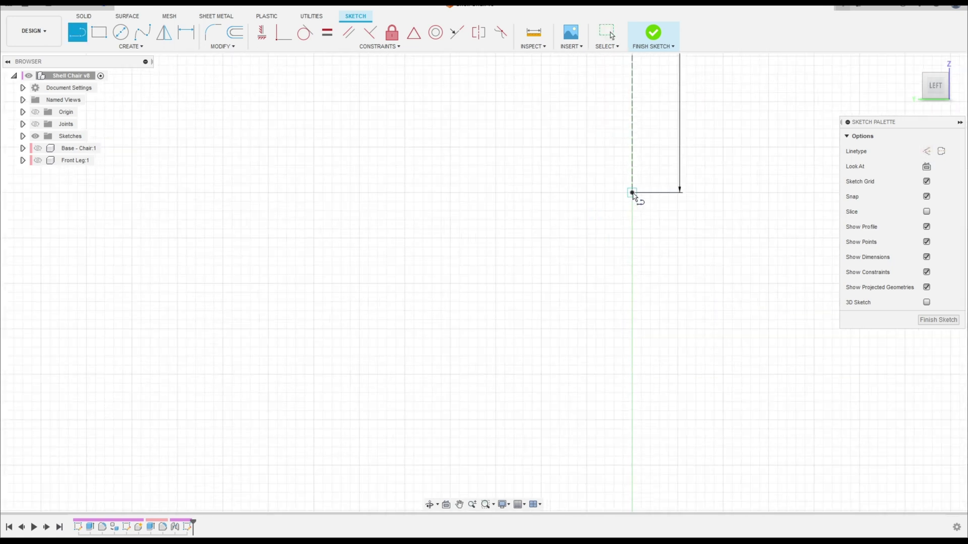
click(633, 193)
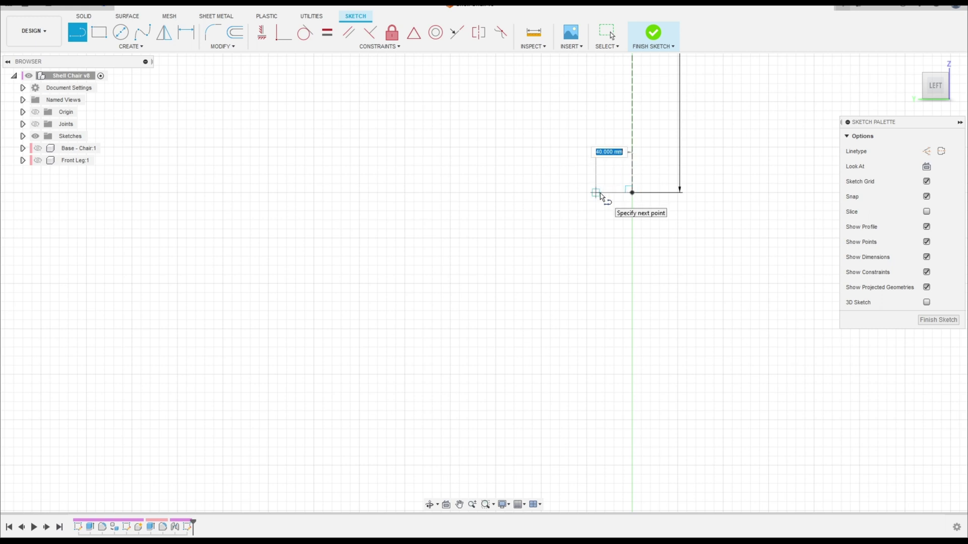
text(20)
key(Tab)
key(Return)
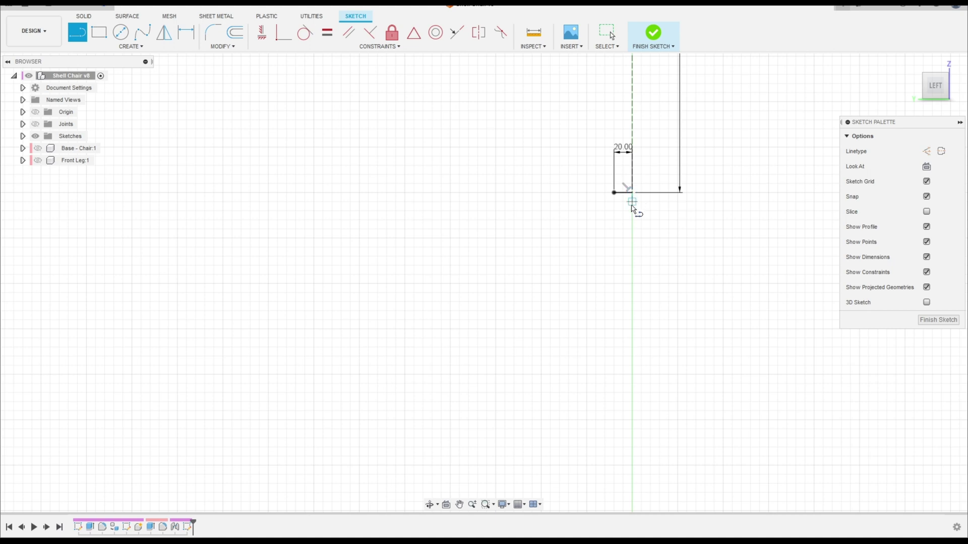
Draw a stepped profile about 40 mm below that line: about 20 mm horizontal, 20 mm down, and 8 mm horizontal outward
click(624, 192)
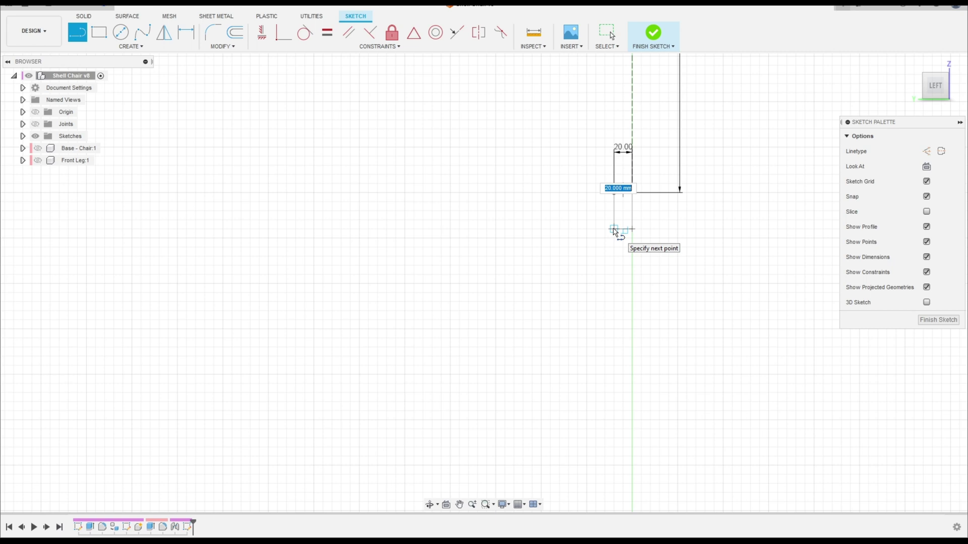
click(613, 230)
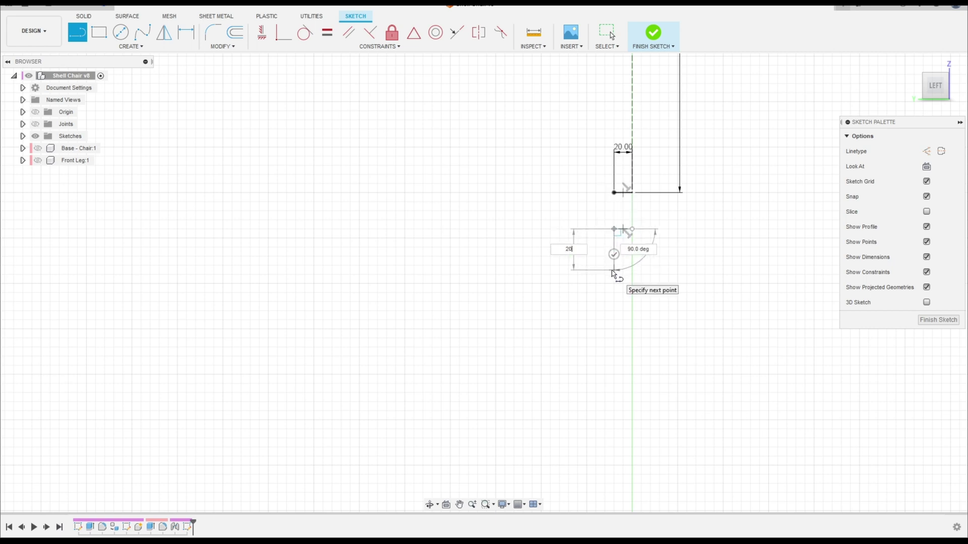
key(Tab)
key(Return)
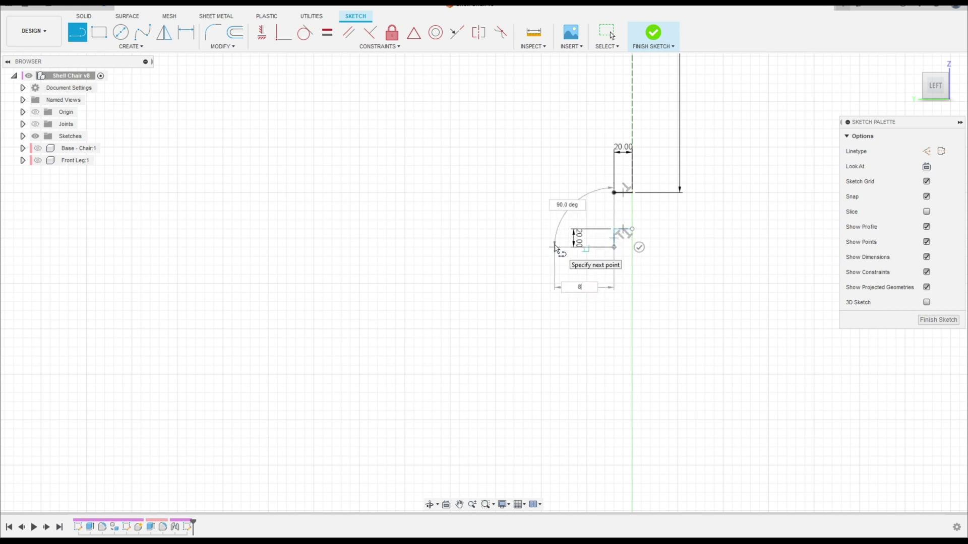
key(Return)
key(Escape)
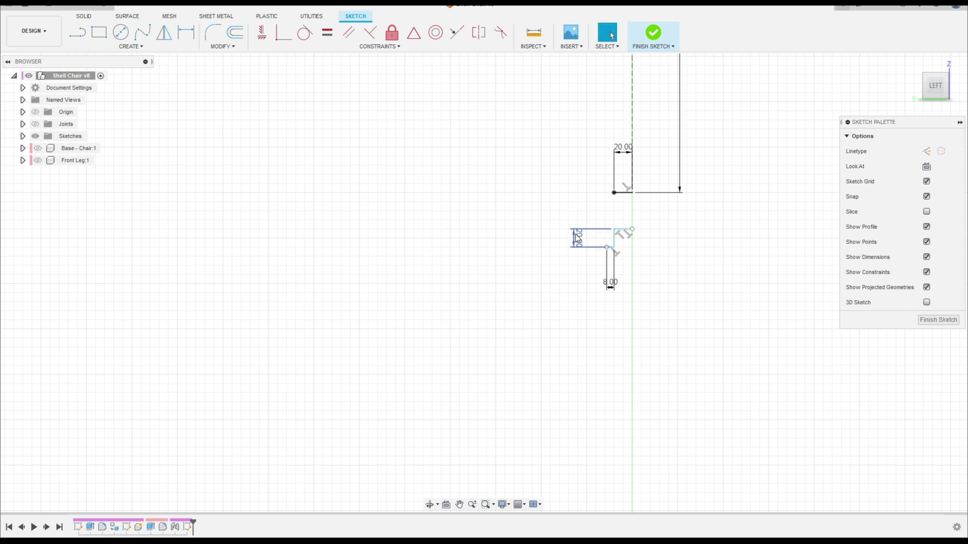
Move the stepped profile's 20 mm and 8 mm dimensions away from the geometry
drag(577, 238, 778, 240)
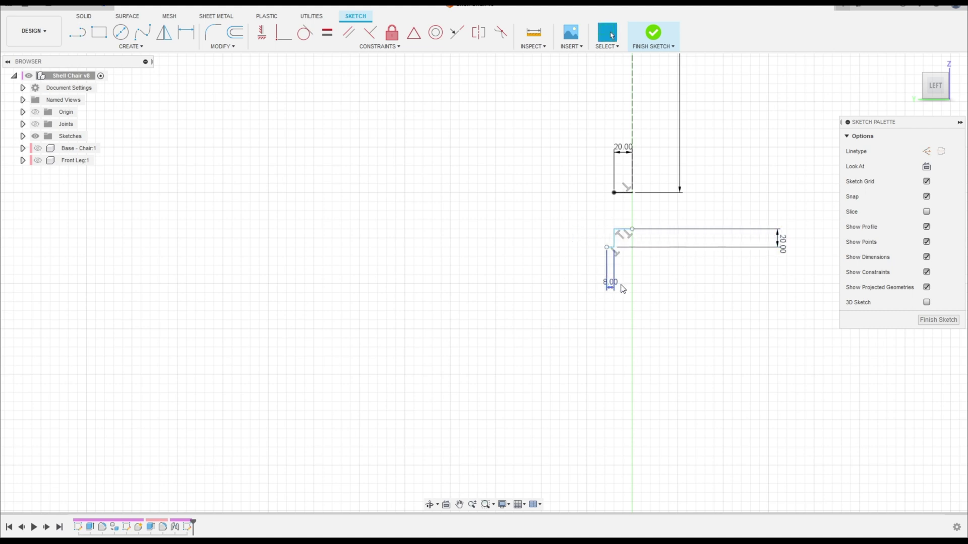
drag(623, 289, 671, 340)
scroll(663, 298, up, 3)
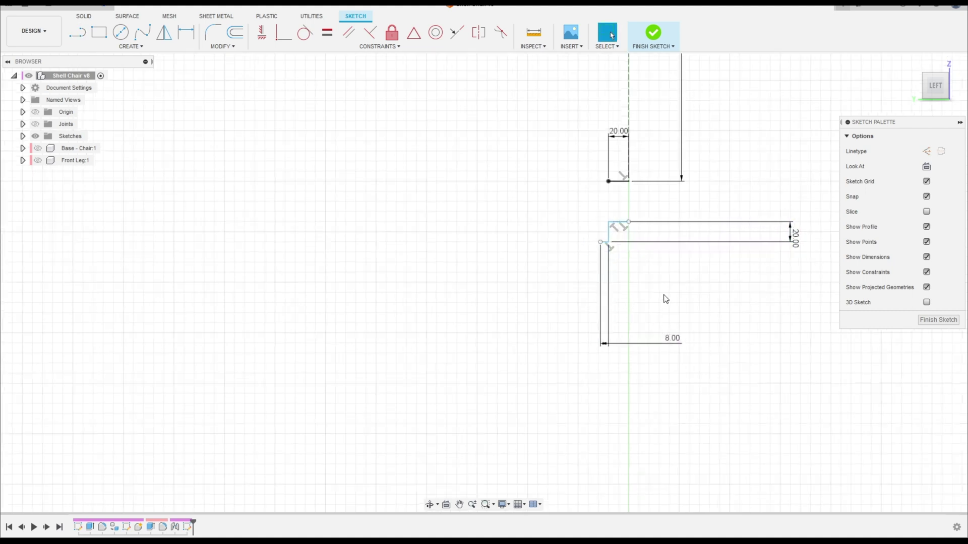
Dimension the vertical gap between the 450 mm line's lower end and the stepped profile's start point to 20 mm
click(184, 39)
click(625, 168)
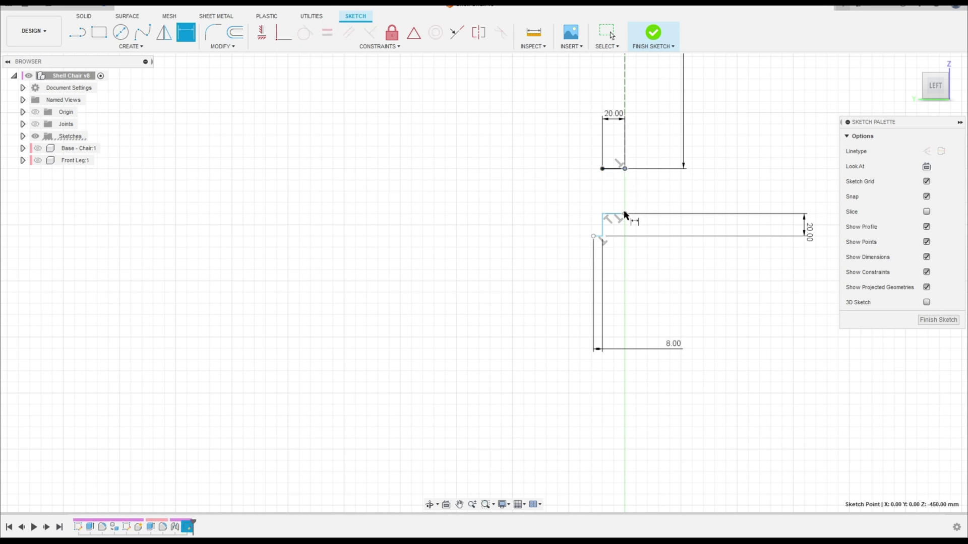
click(624, 215)
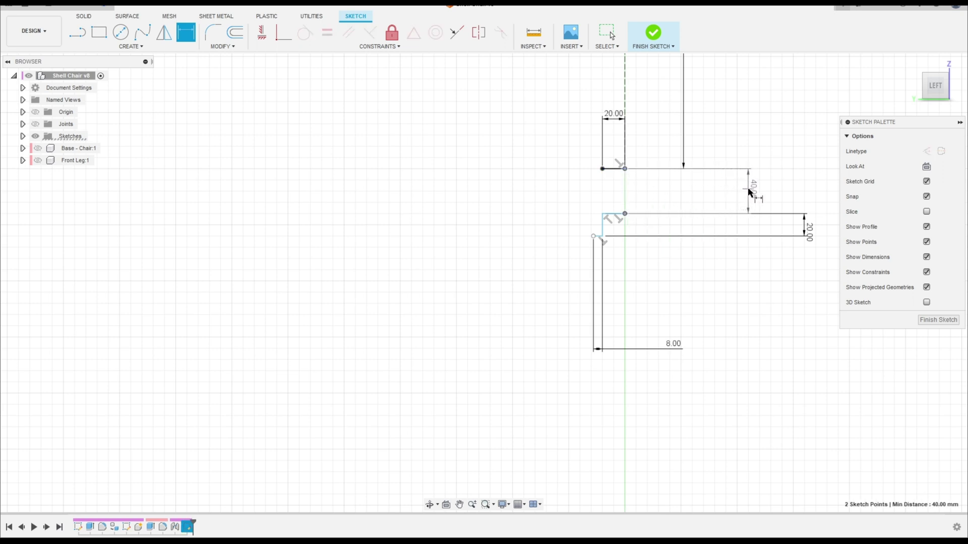
click(751, 192)
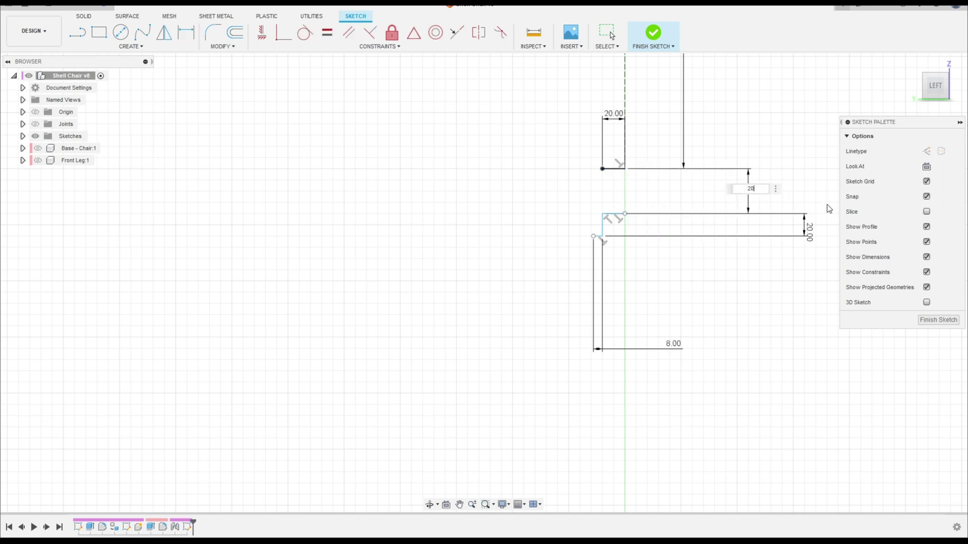
key(Return)
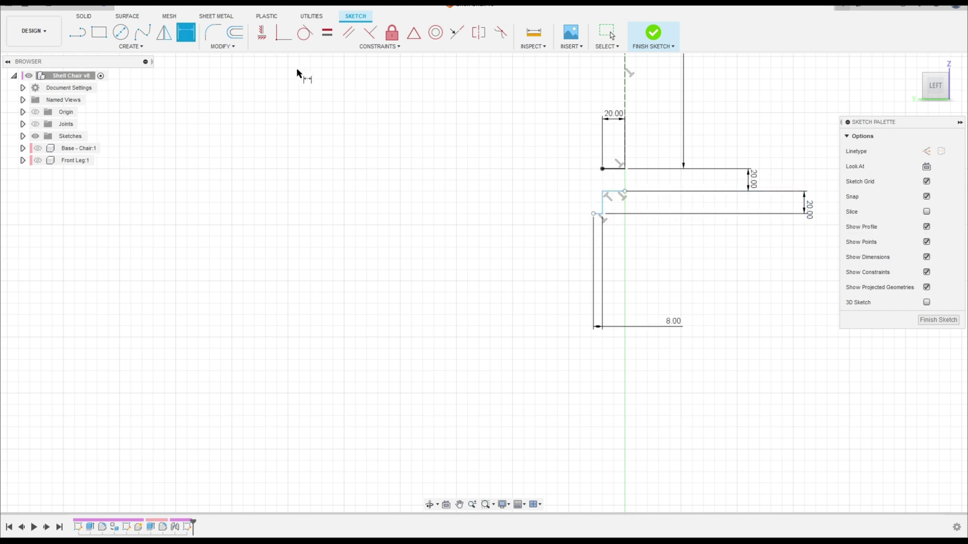
key(Escape)
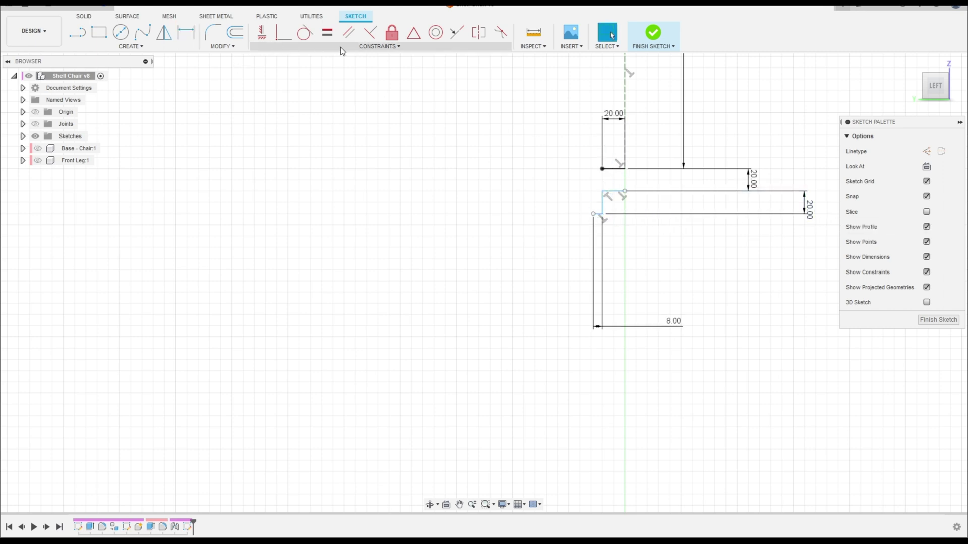
Apply a Horizontal/Vertical constraint aligning the stepped profile's start point with the lower end of the 450 mm line
click(261, 34)
click(625, 192)
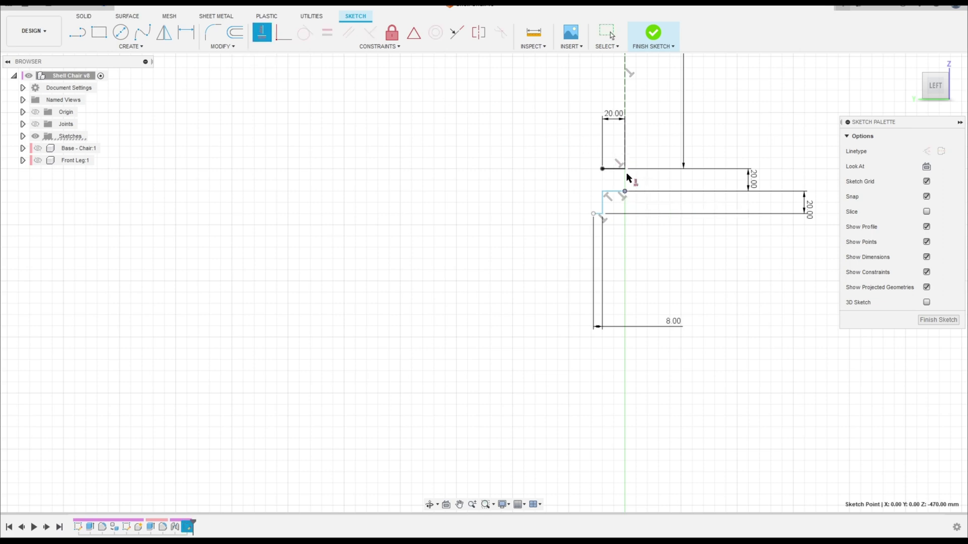
click(624, 169)
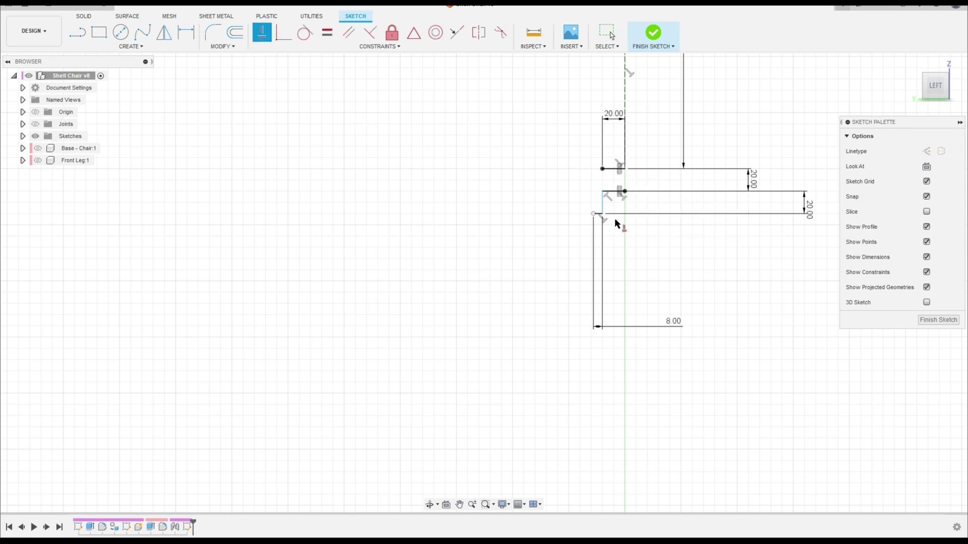
Apply a Horizontal/Vertical constraint aligning the stepped profile's lower inner corner with the outer end of the 20 mm line above it
scroll(605, 212, up, 3)
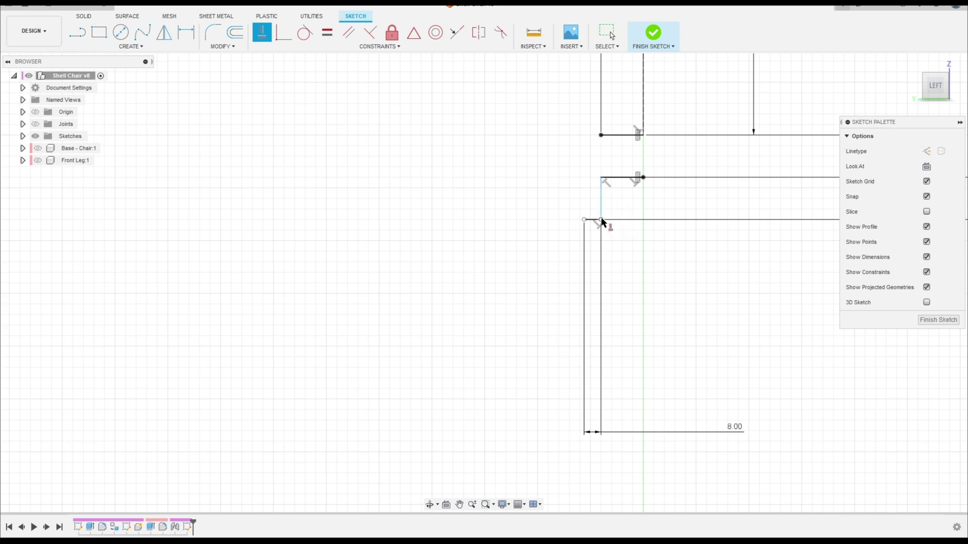
click(595, 133)
scroll(666, 274, down, 5)
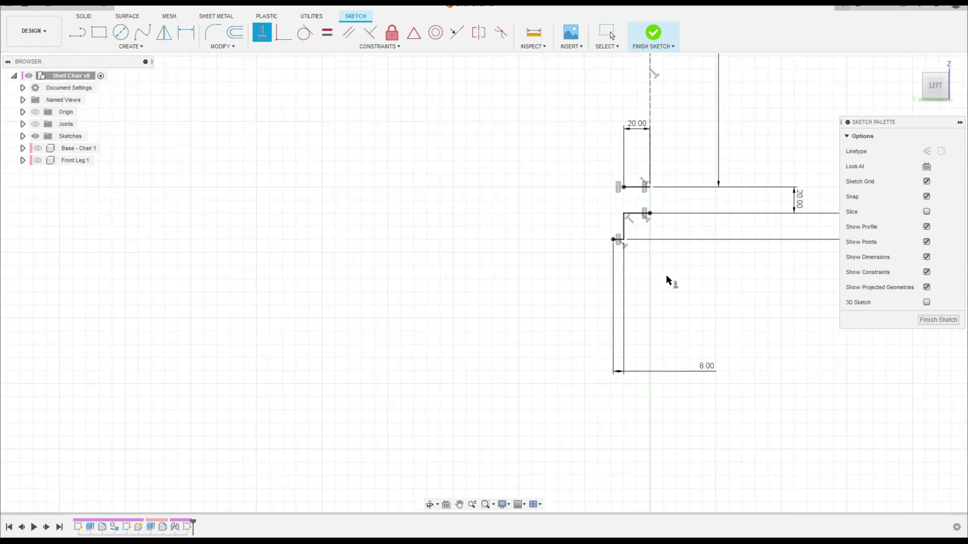
middle_drag(679, 276, 564, 293)
key(l)
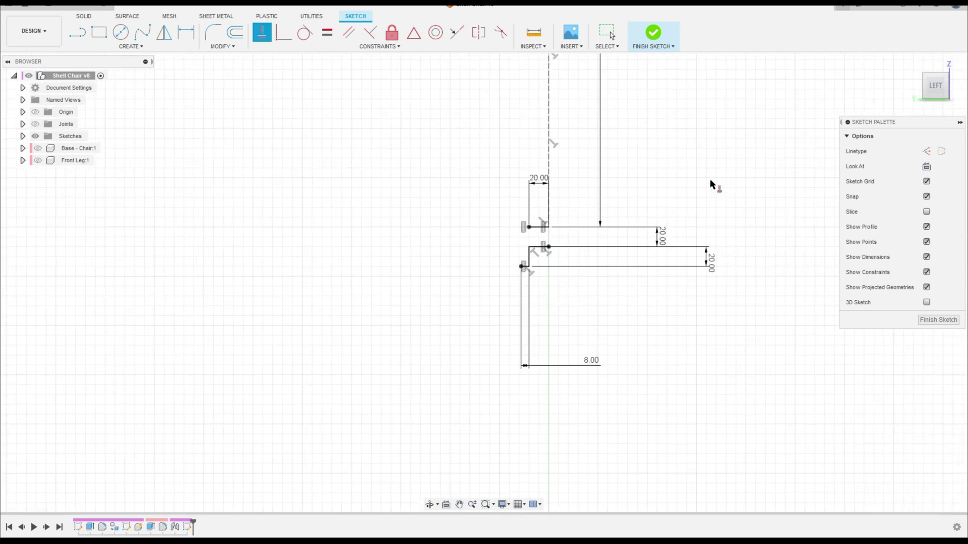
key(Escape)
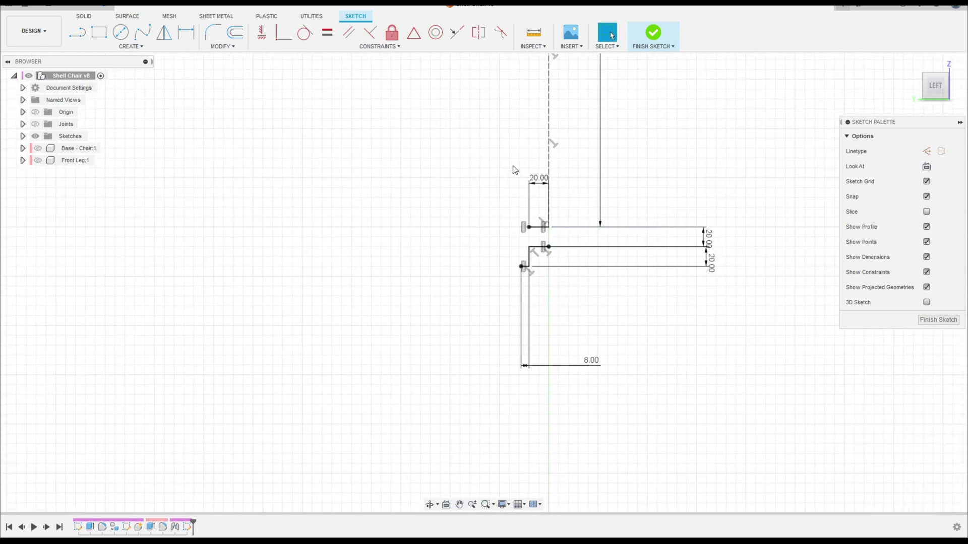
Draw an open bracket profile away from the vertical axis: 20 mm up, 40 mm horizontally toward the axis, and 20 mm down
scroll(528, 177, down, 4)
scroll(559, 299, down, 1)
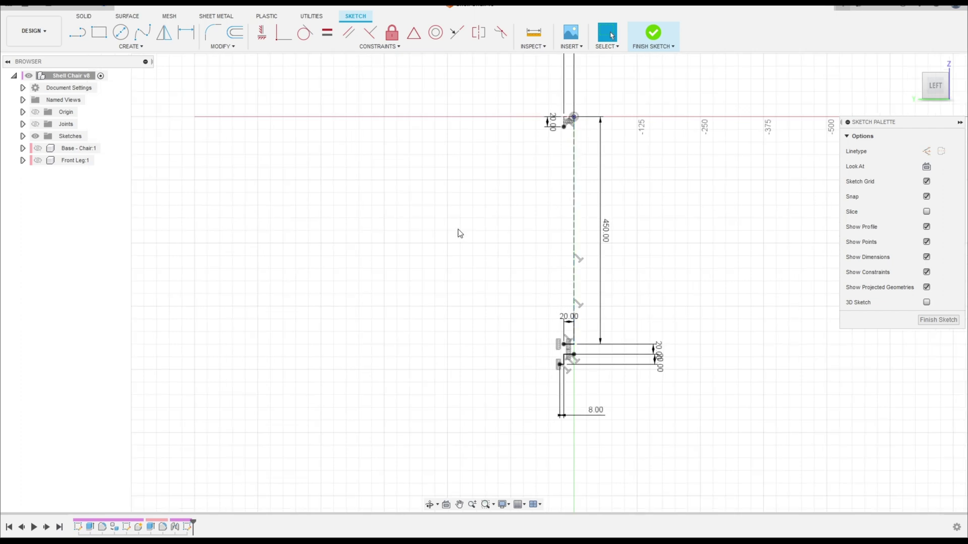
key(l)
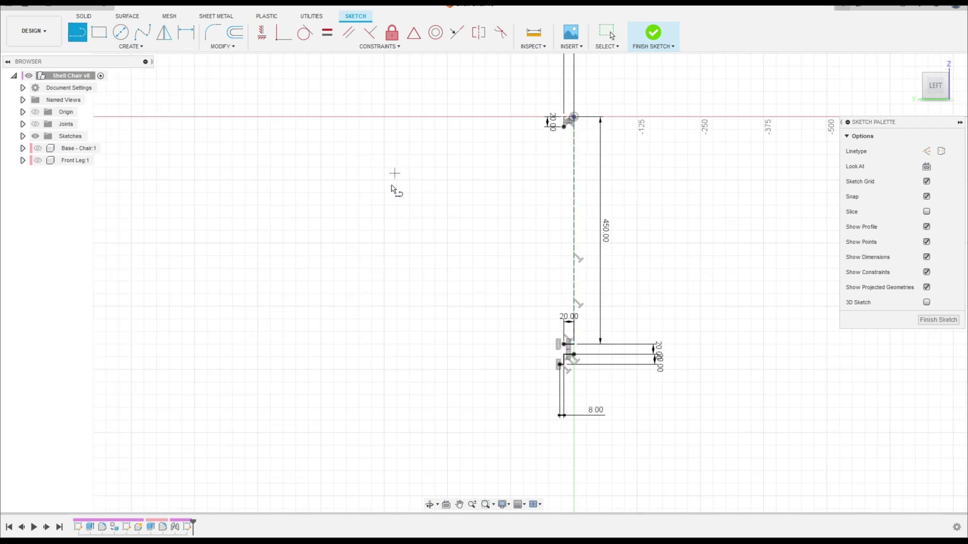
click(325, 195)
scroll(326, 167, up, 4)
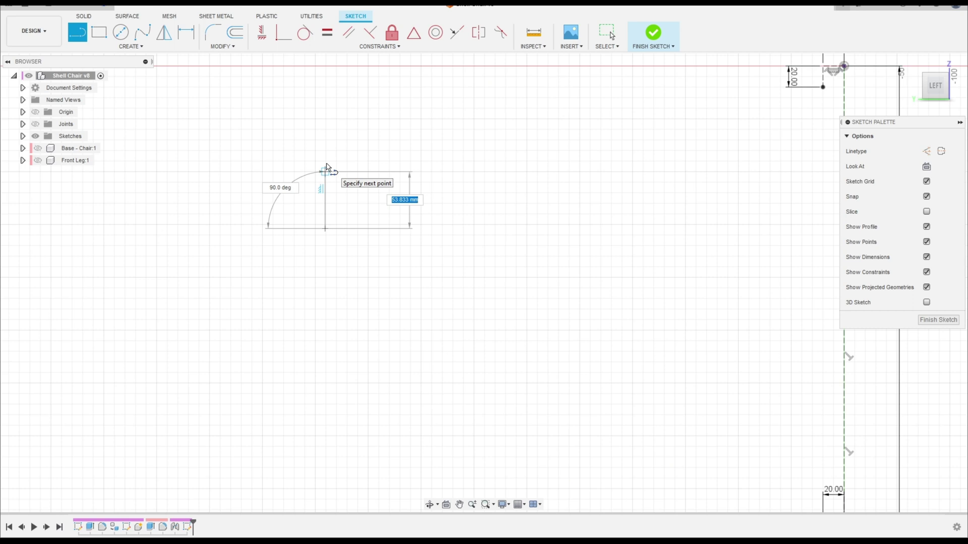
key(Tab)
key(Return)
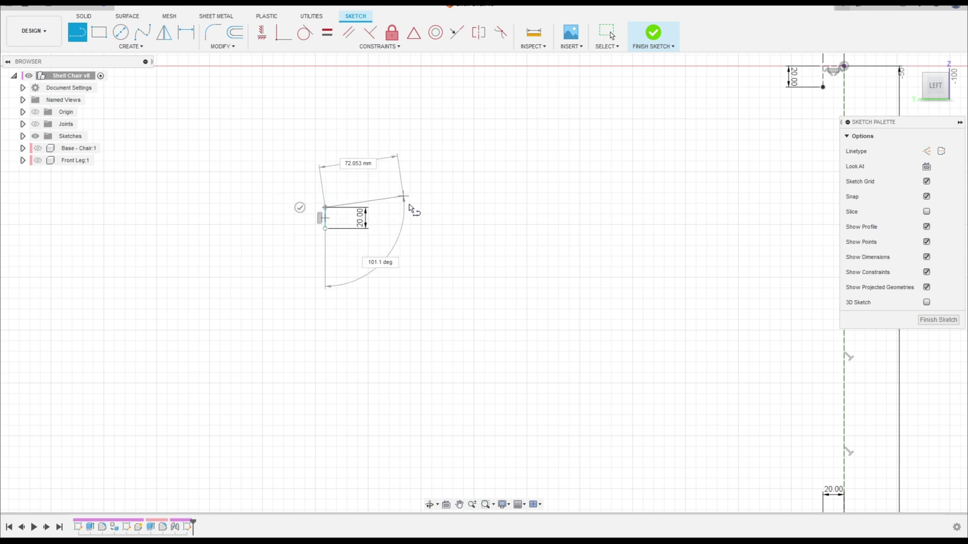
text(40)
key(Return)
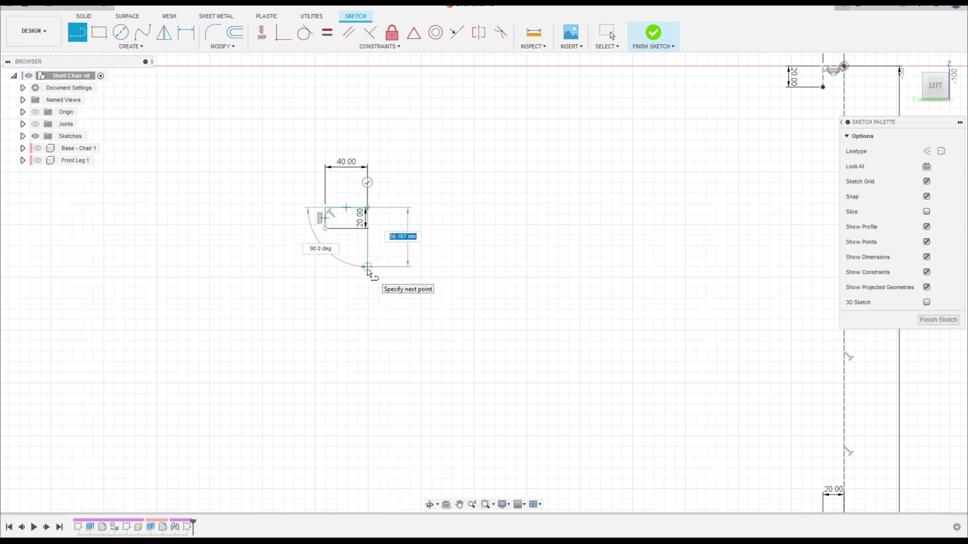
text(20)
key(Return)
key(Escape)
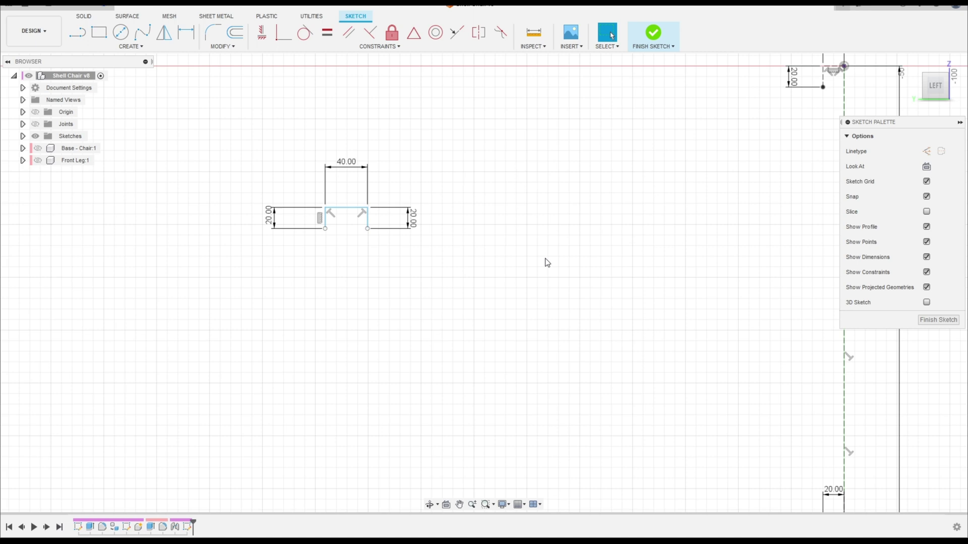
Dimension the horizontal distance between the bracket's upper inner corner and the origin to 400 mm
middle_drag(588, 194, 532, 320)
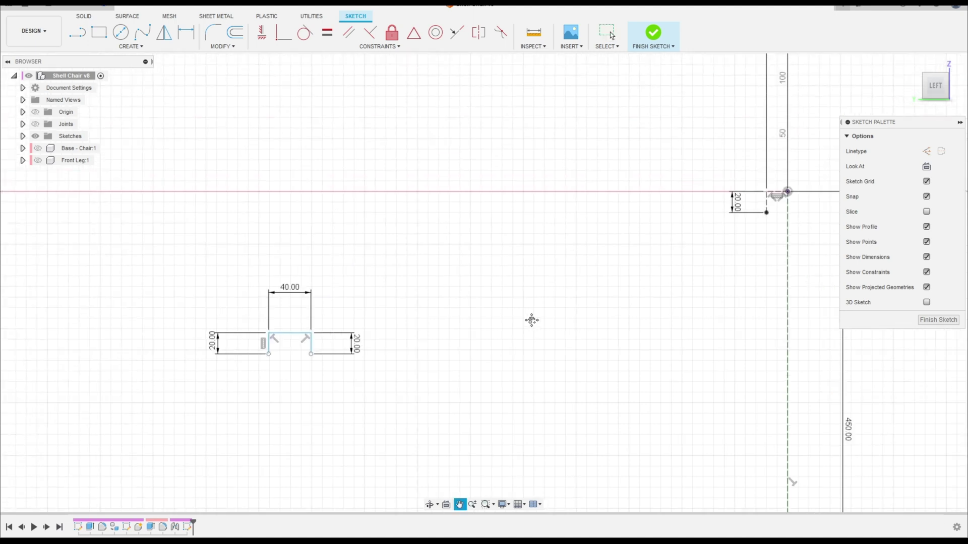
click(186, 33)
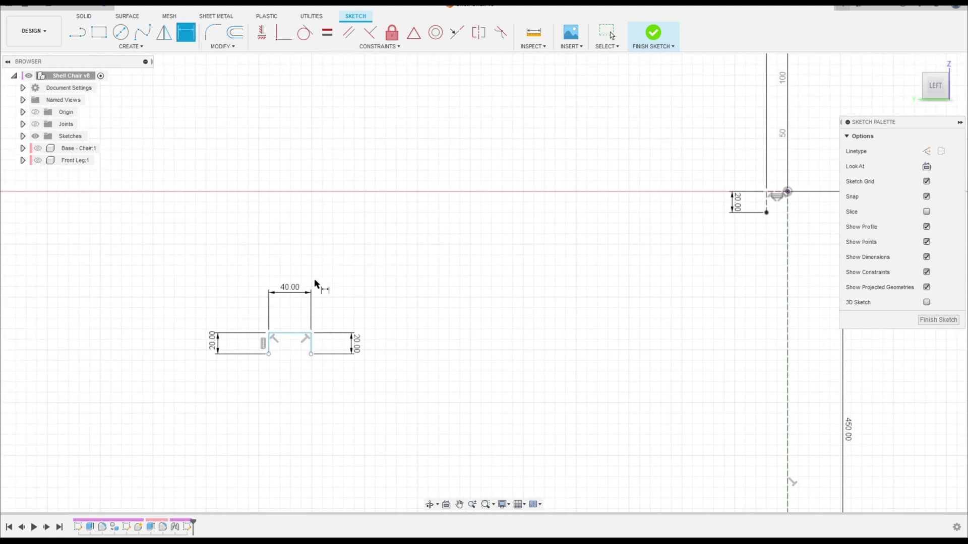
click(311, 333)
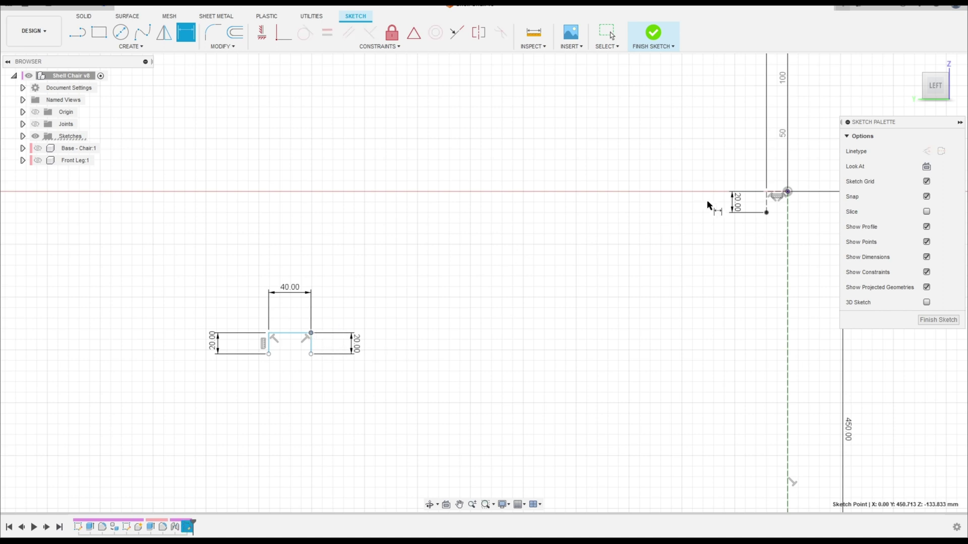
click(788, 192)
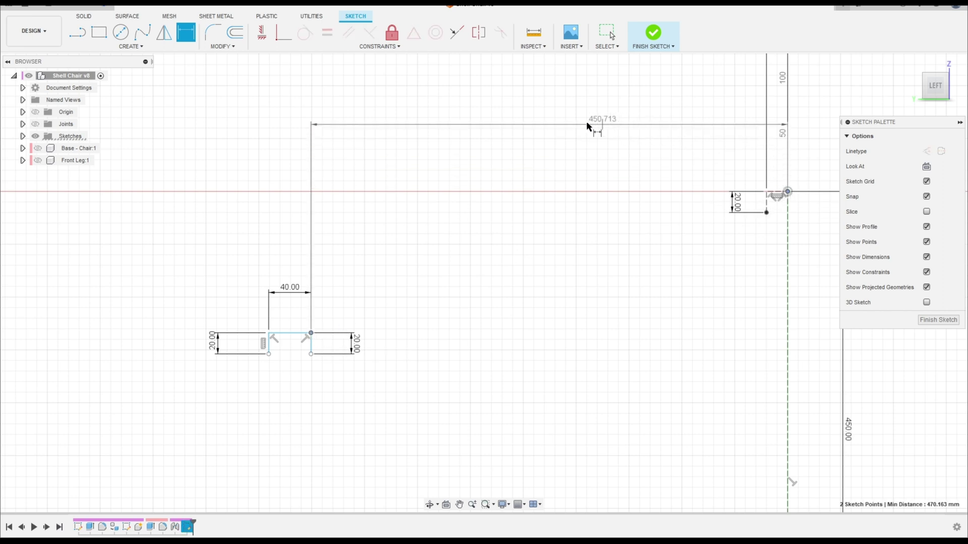
click(552, 119)
text(400)
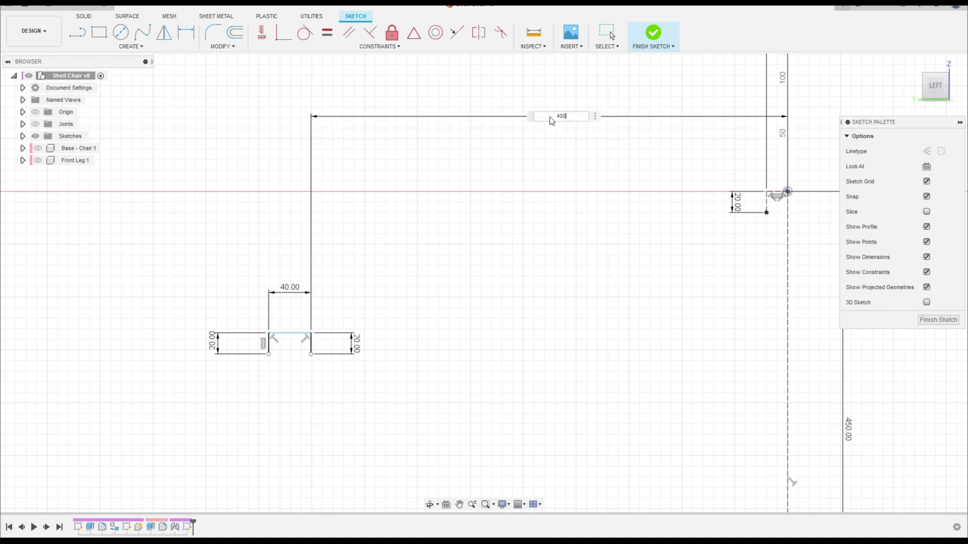
key(Return)
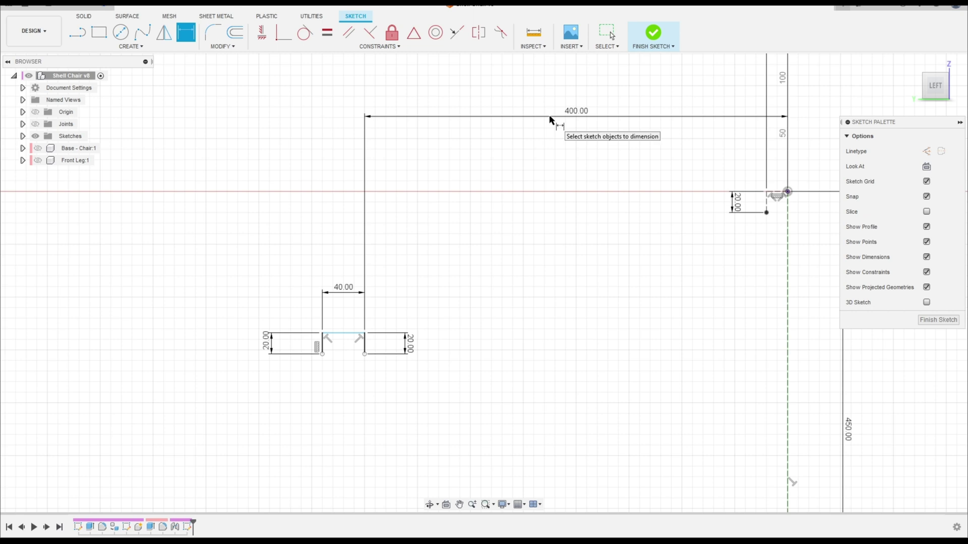
Dimension the vertical distance between the bracket's upper inner corner and the origin to 175 mm
click(364, 333)
click(788, 192)
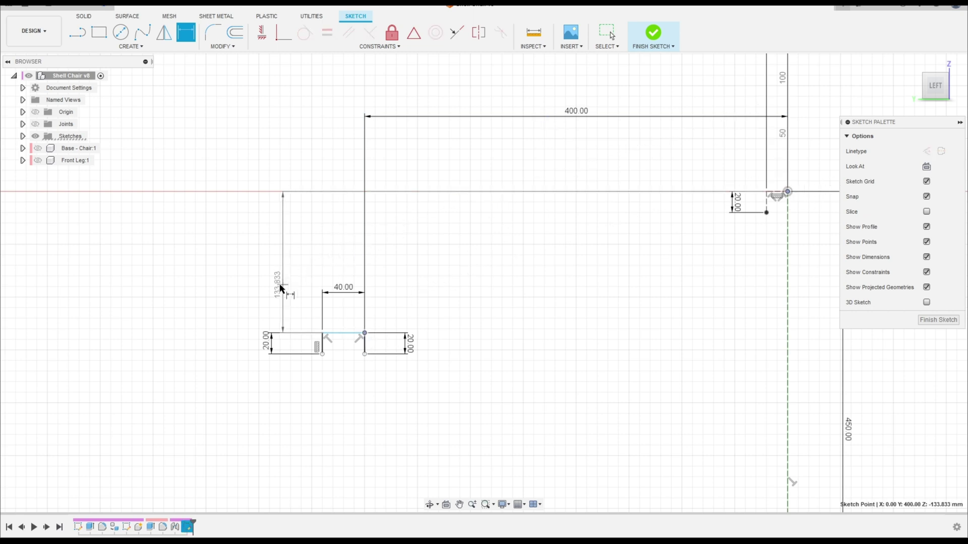
click(273, 288)
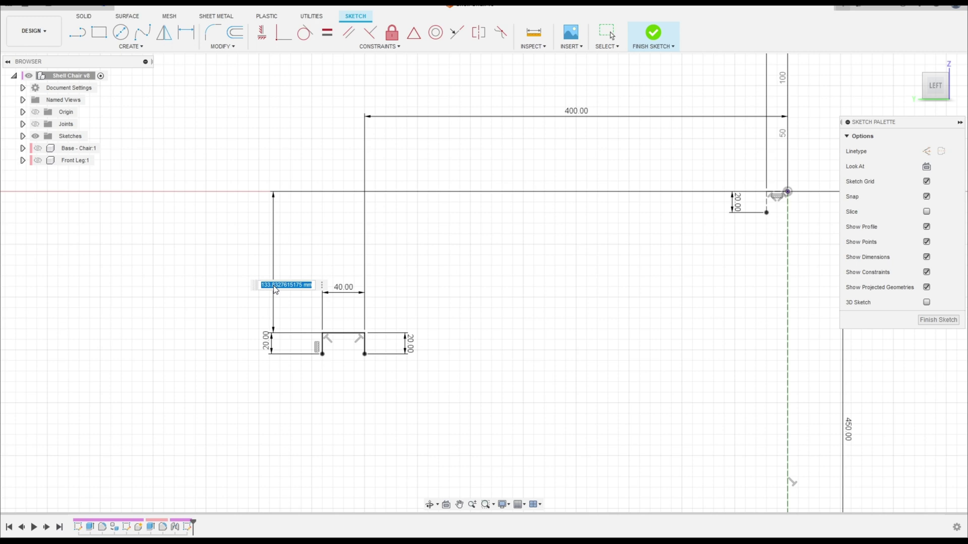
text(175)
key(Return)
scroll(535, 380, down, 2)
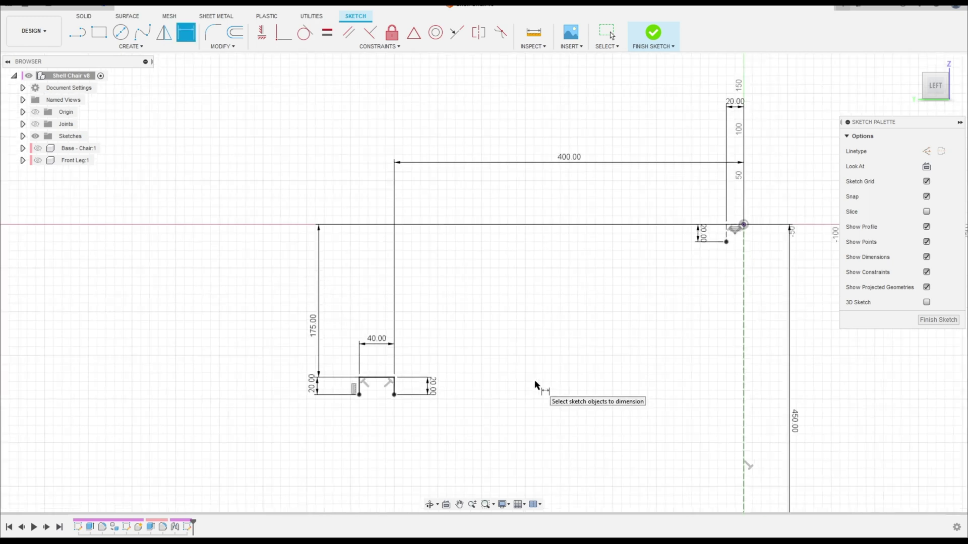
mouse_move(535, 379)
middle_down()
mouse_move(391, 222)
mouse_move(376, 189)
middle_up()
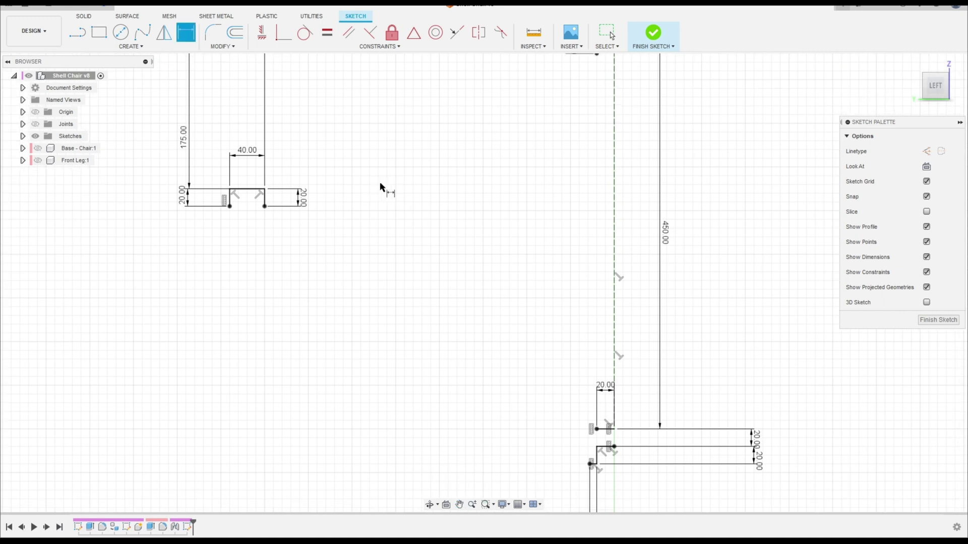
key(Escape)
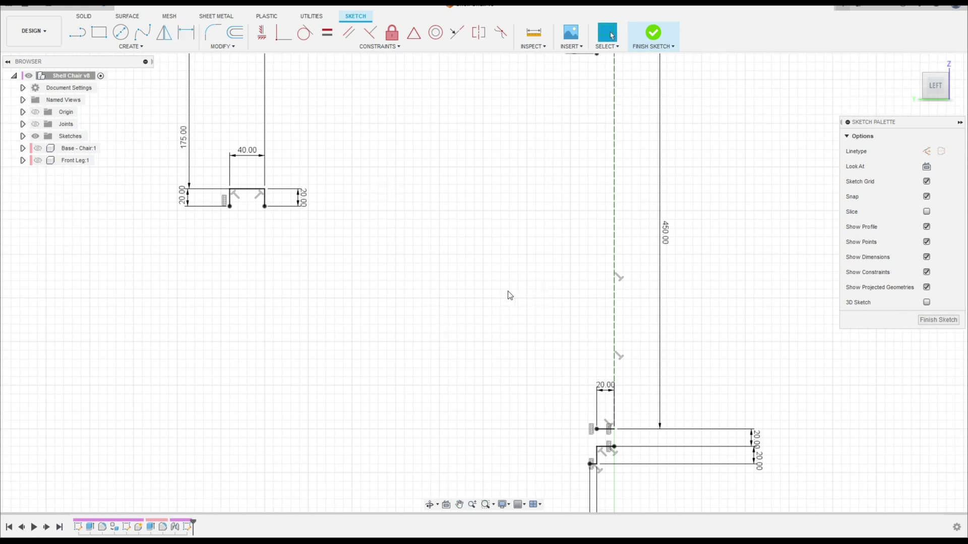
Draw a center point arc centred on the short vertical line's lower end near the origin, sweeping about 57.4° from the lower 20 mm line's outer end
middle_drag(508, 295, 512, 328)
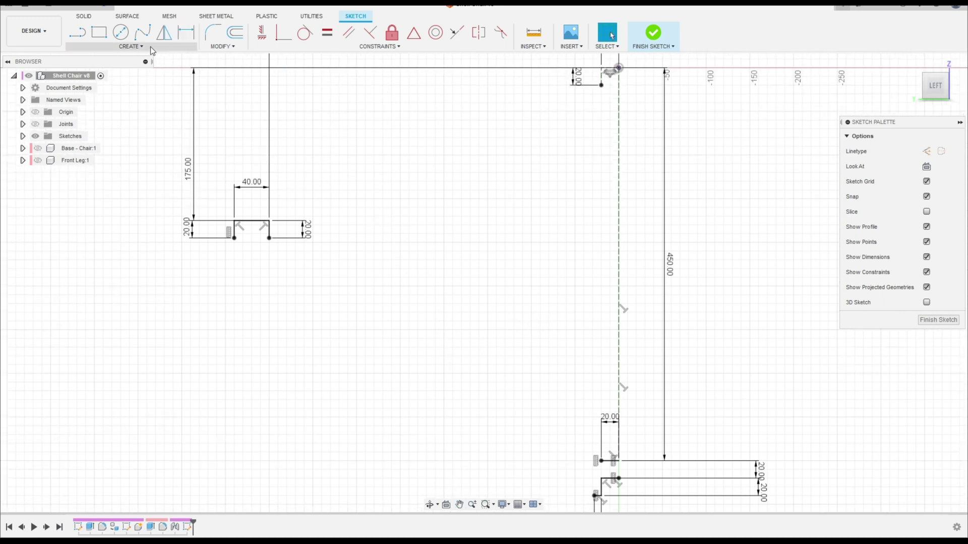
click(131, 46)
mouse_move(126, 88)
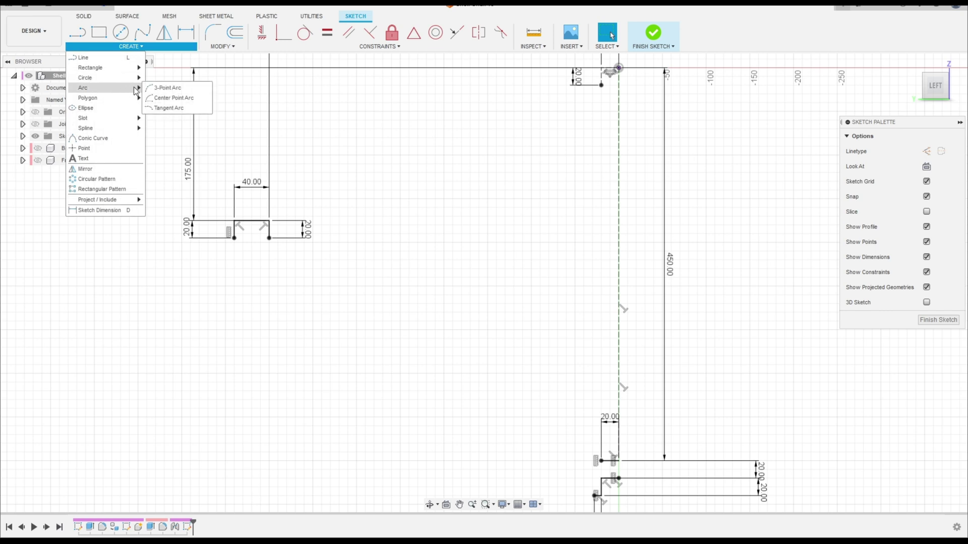
click(170, 97)
click(601, 85)
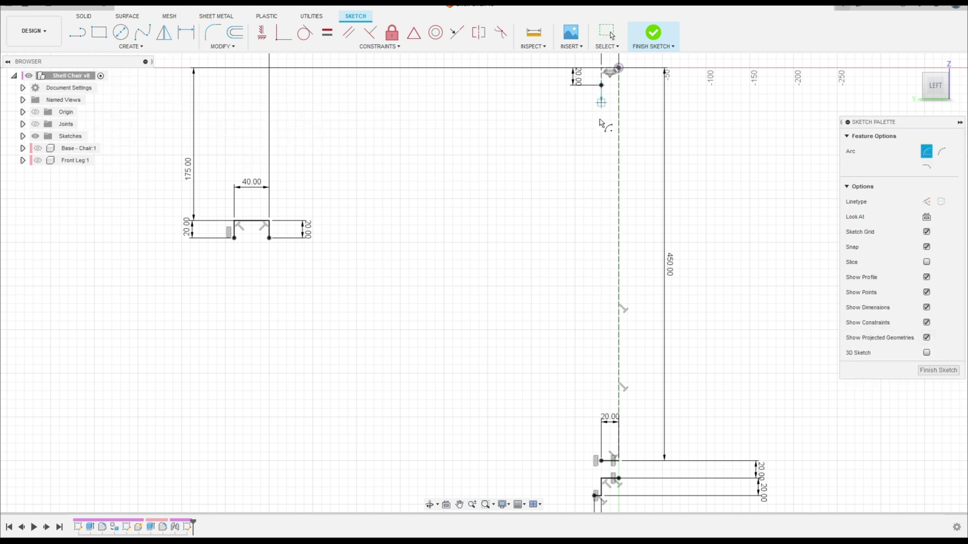
click(602, 461)
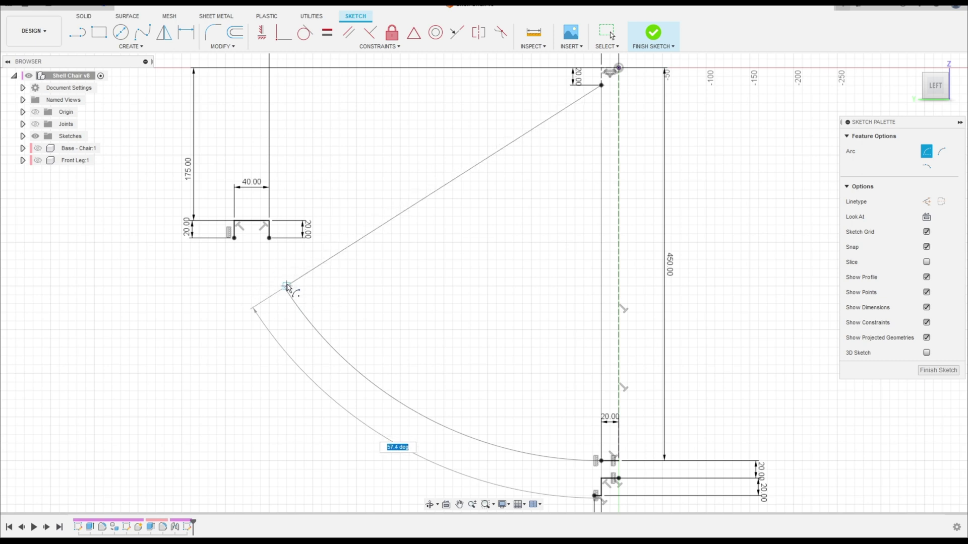
click(286, 286)
key(Escape)
Draw a 3-point arc of about 99 mm radius from the bracket's lower inner end to the large arc's free end
middle_drag(356, 252, 412, 236)
scroll(412, 236, up, 3)
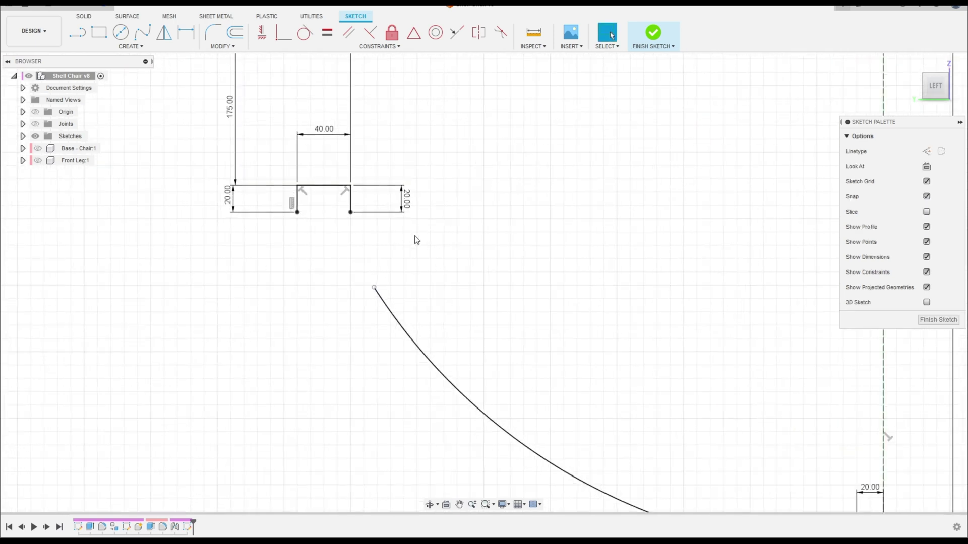
click(131, 45)
mouse_move(117, 90)
click(154, 89)
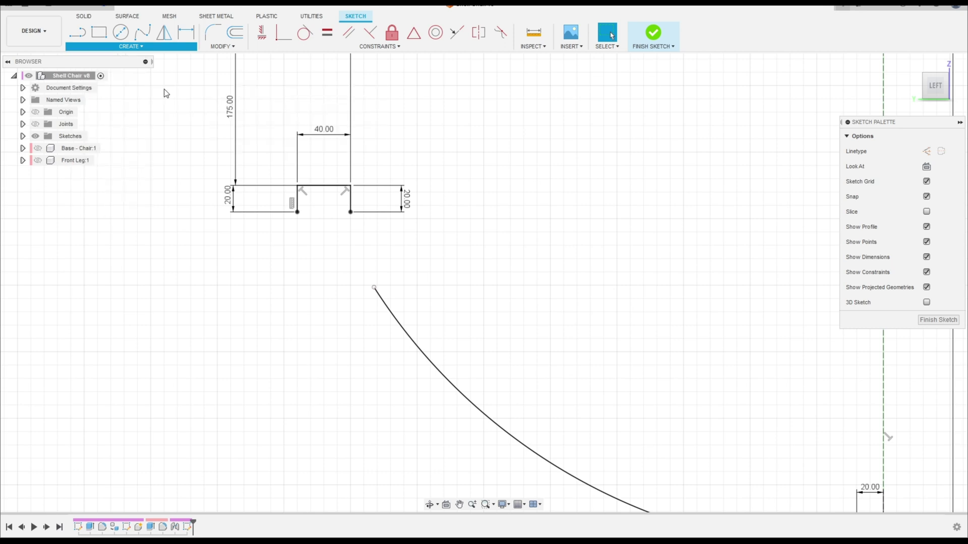
click(350, 212)
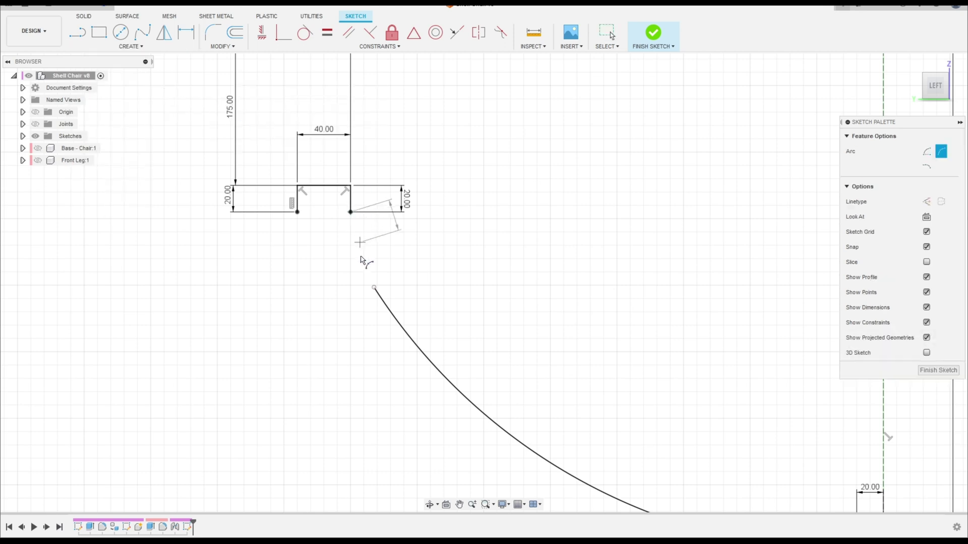
click(373, 287)
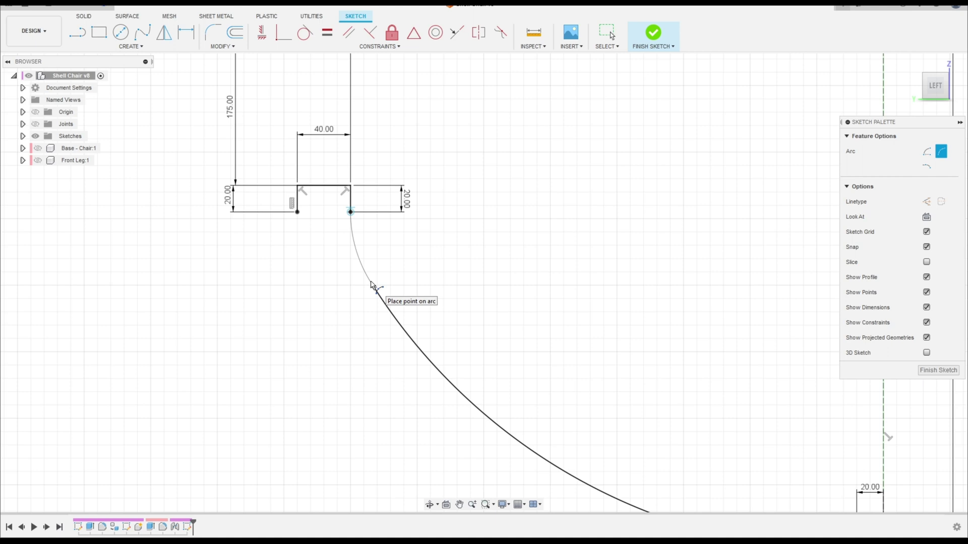
click(371, 286)
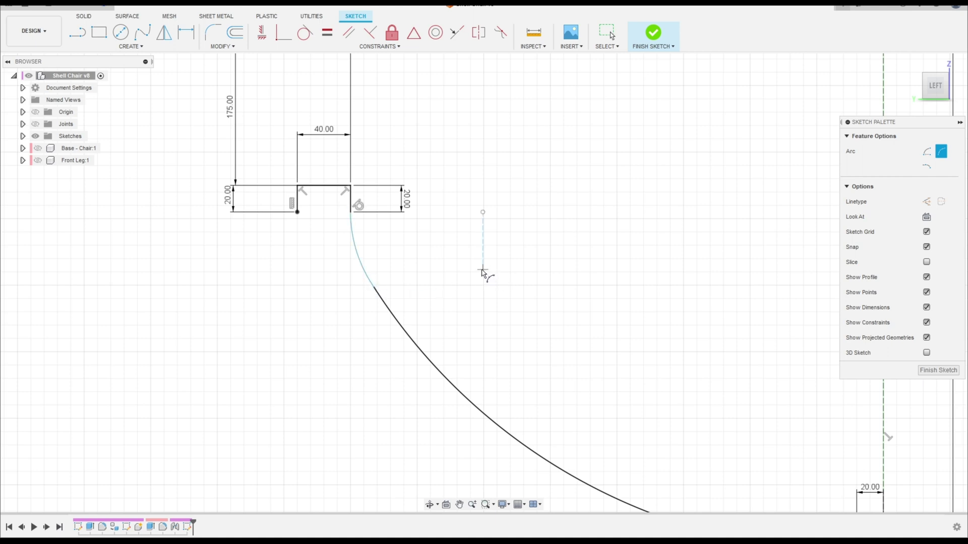
key(Escape)
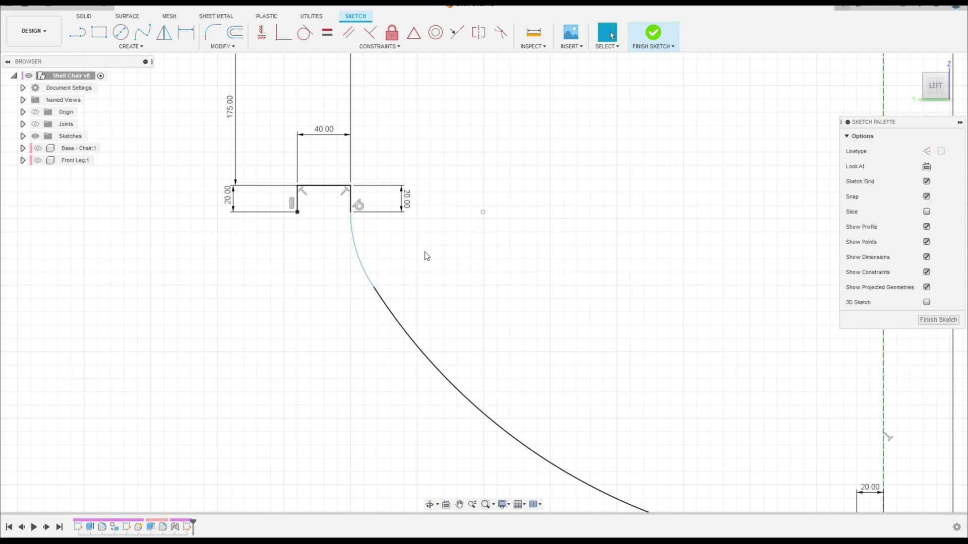
Apply a Tangent constraint between the small connecting arc and the large arc
click(304, 33)
click(362, 272)
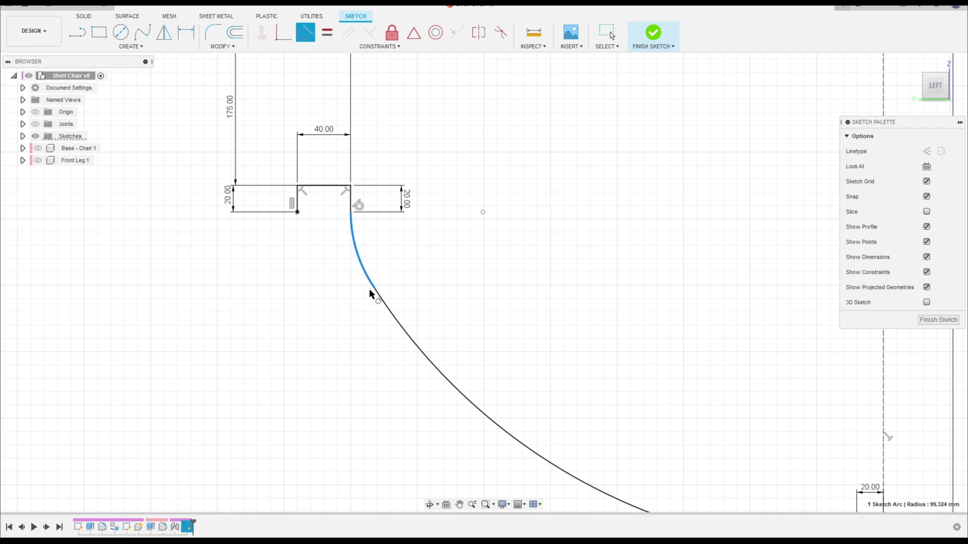
click(391, 313)
scroll(483, 334, down, 2)
scroll(483, 334, down, 3)
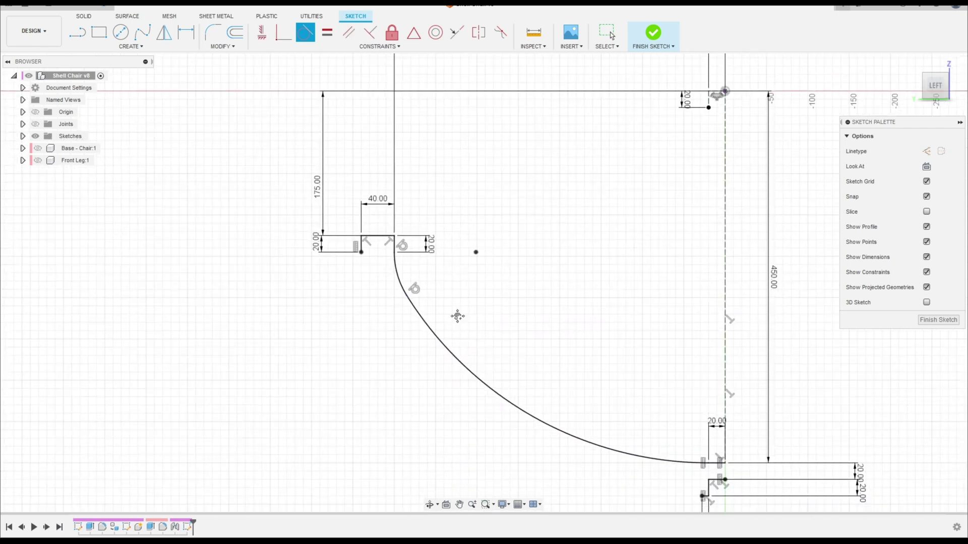
mouse_move(479, 302)
middle_down()
mouse_move(519, 323)
mouse_move(497, 289)
middle_up()
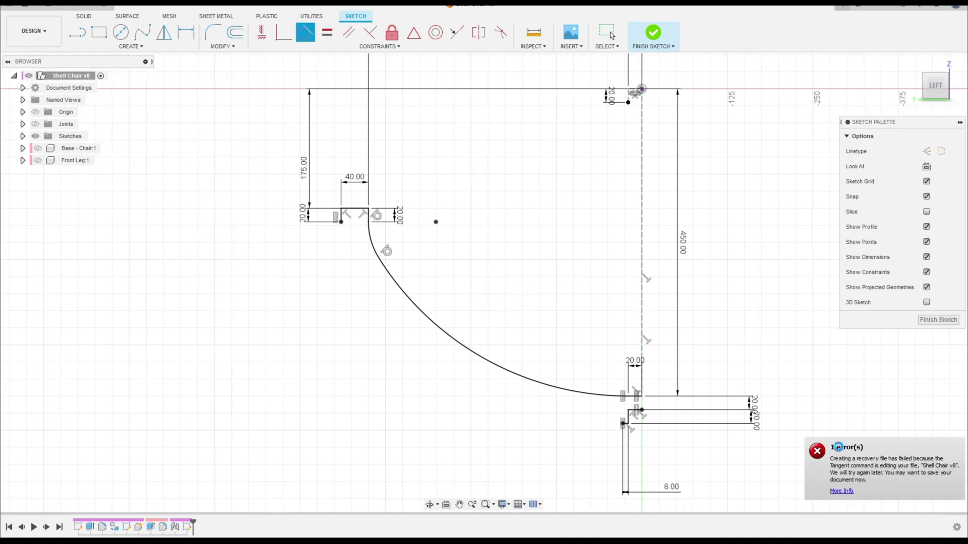
key(Escape)
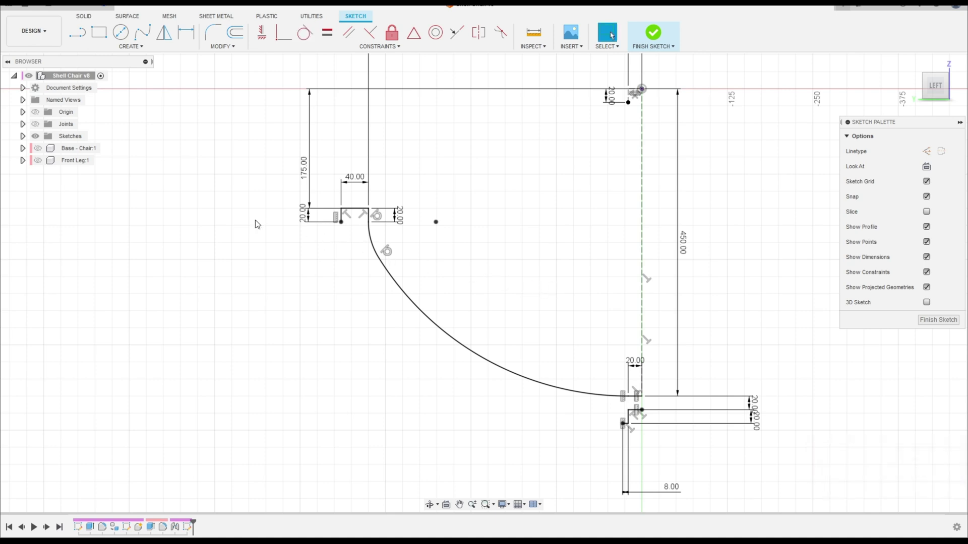
Draw a center point arc of about 459.5 mm radius centred on the short vertical line's lower end near the origin, starting beside the lower step
click(130, 46)
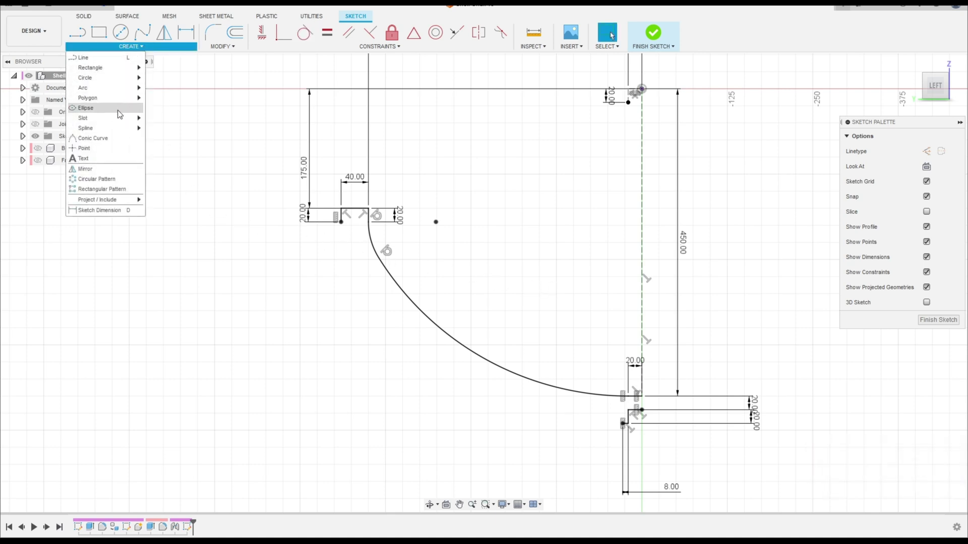
mouse_move(121, 94)
click(159, 98)
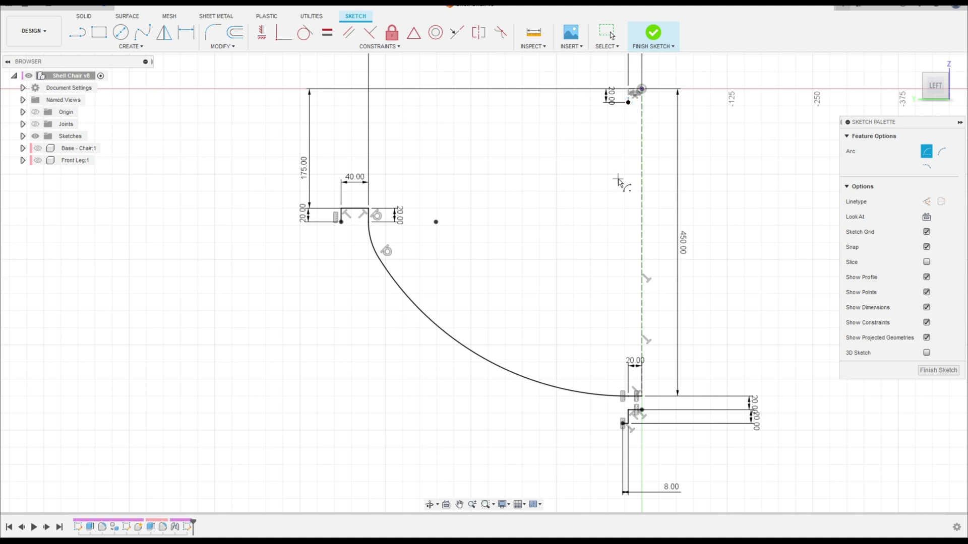
click(628, 102)
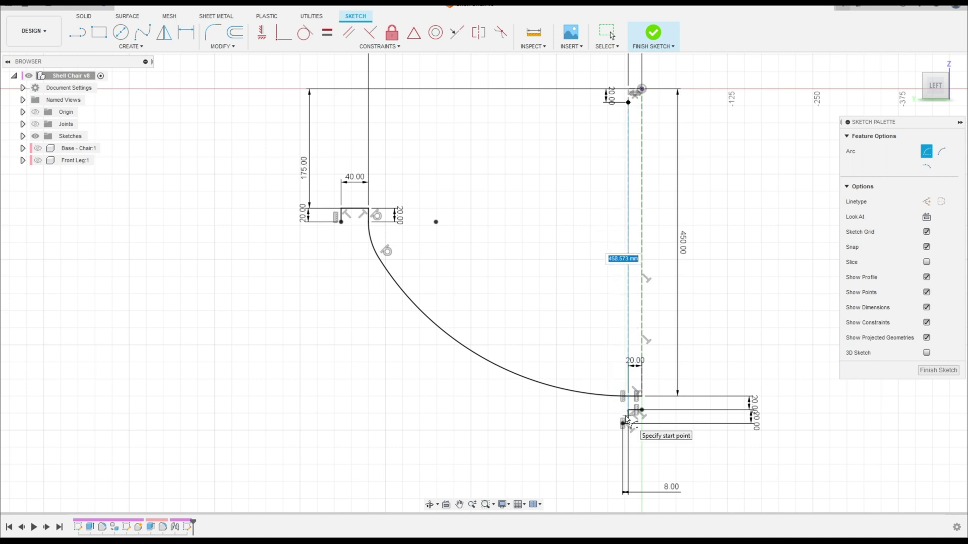
scroll(627, 418, up, 4)
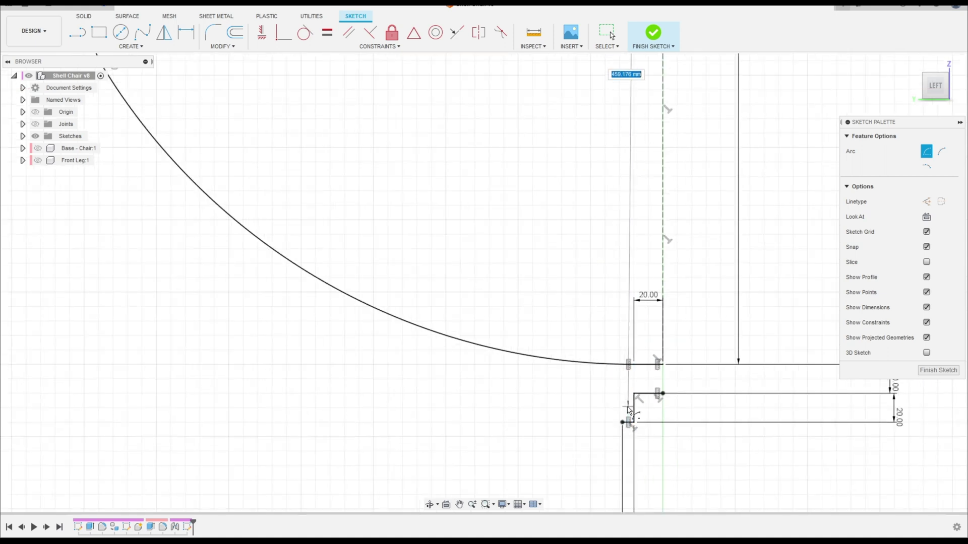
click(627, 411)
scroll(276, 294, down, 3)
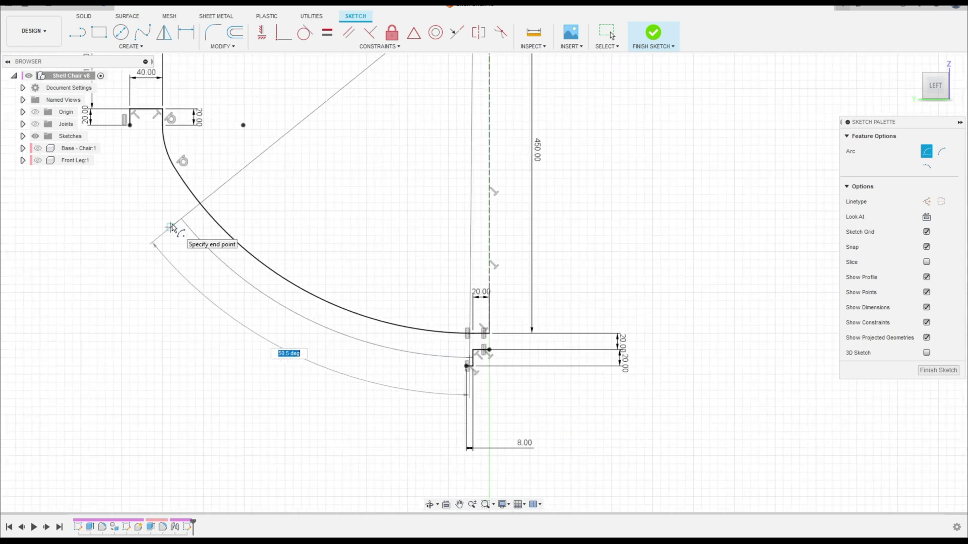
click(171, 205)
key(Escape)
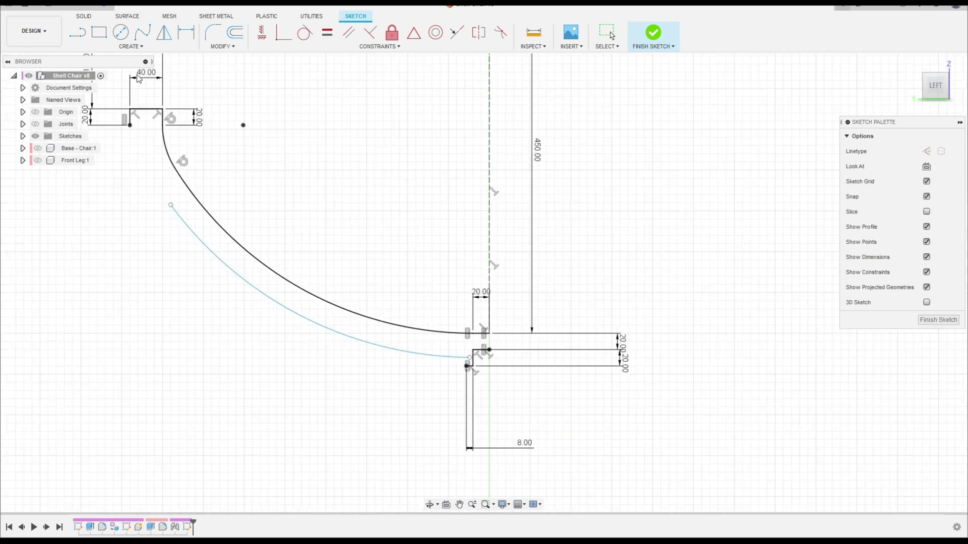
Dimension the new outer arc's radius to 460 mm
click(184, 36)
click(220, 263)
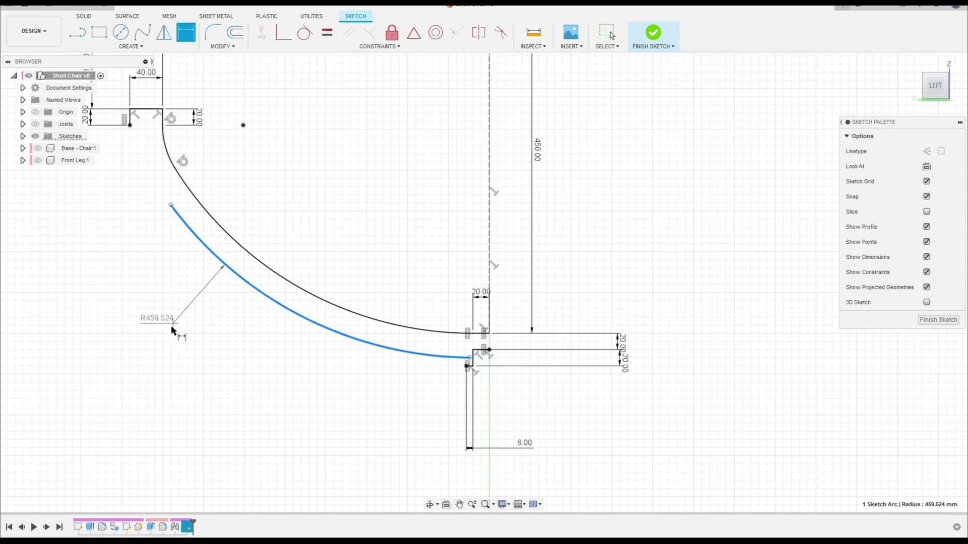
click(158, 350)
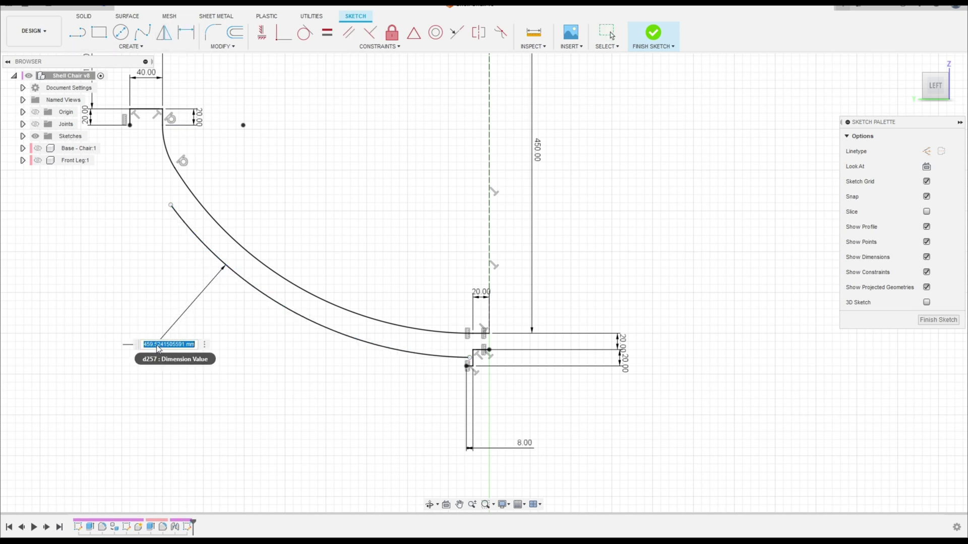
text(460)
key(Return)
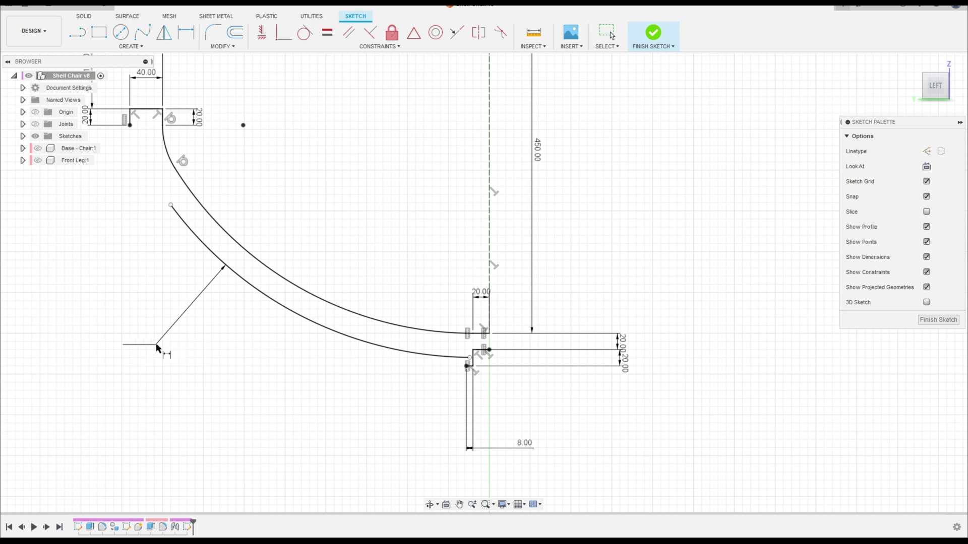
key(Escape)
Draw two connected 3-point arcs from the lower step's outer end to the 460 mm arc, the first of about 51 mm radius
scroll(303, 292, up, 5)
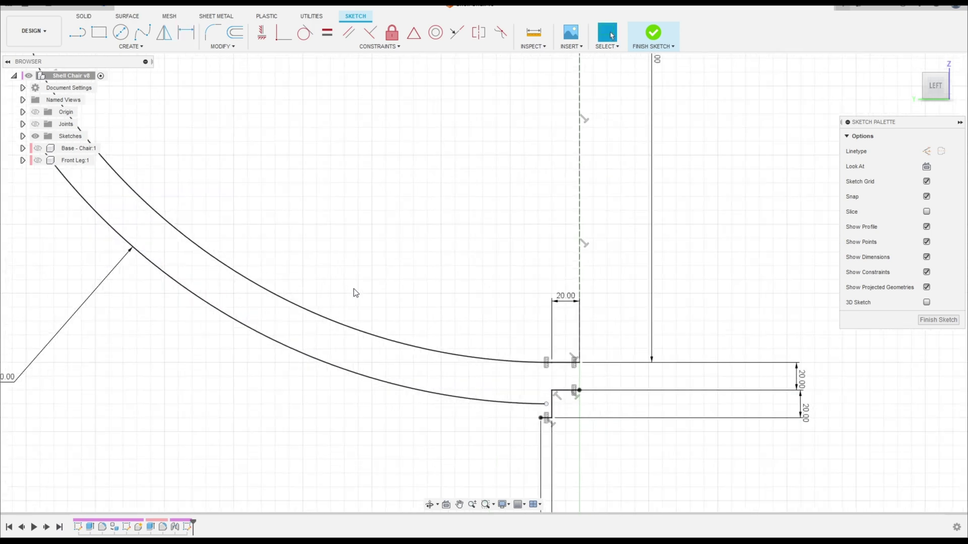
click(120, 47)
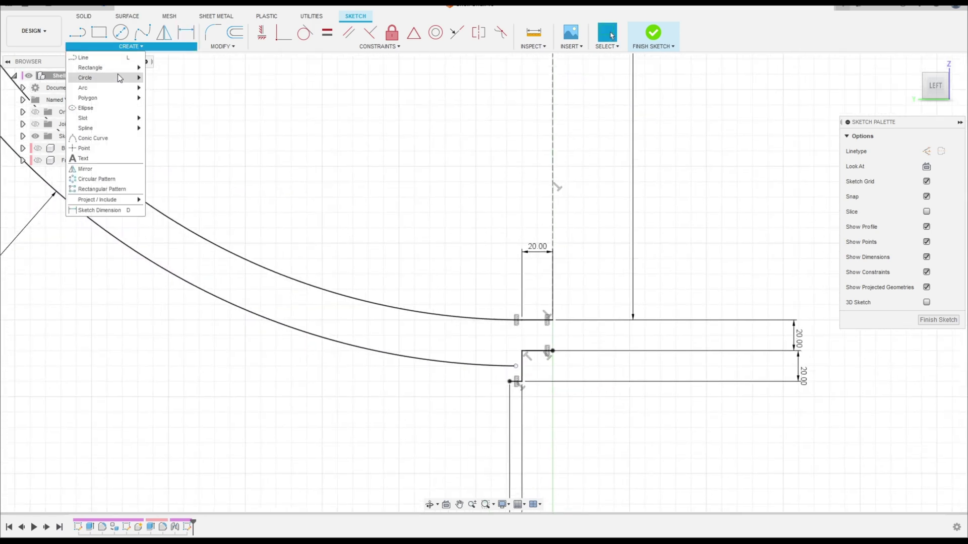
mouse_move(121, 88)
click(155, 89)
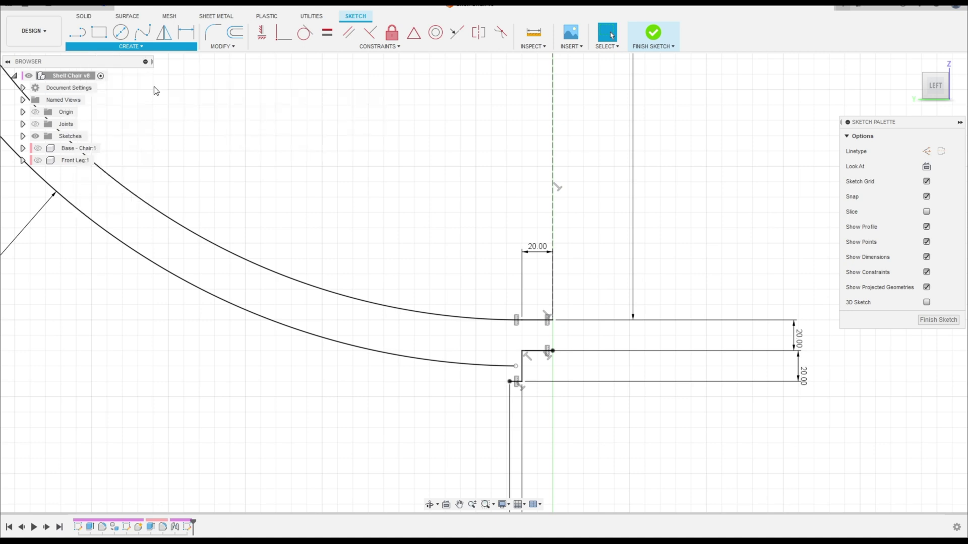
click(515, 365)
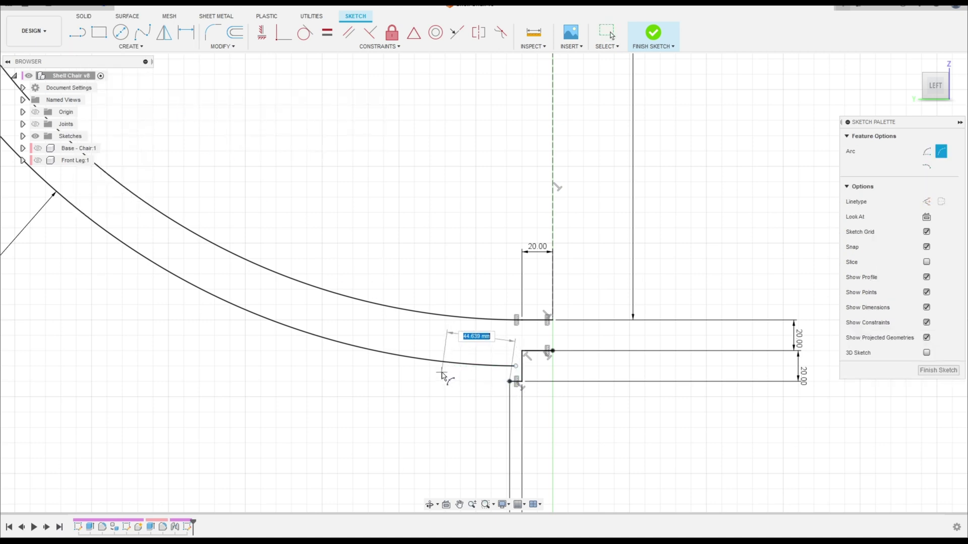
click(442, 372)
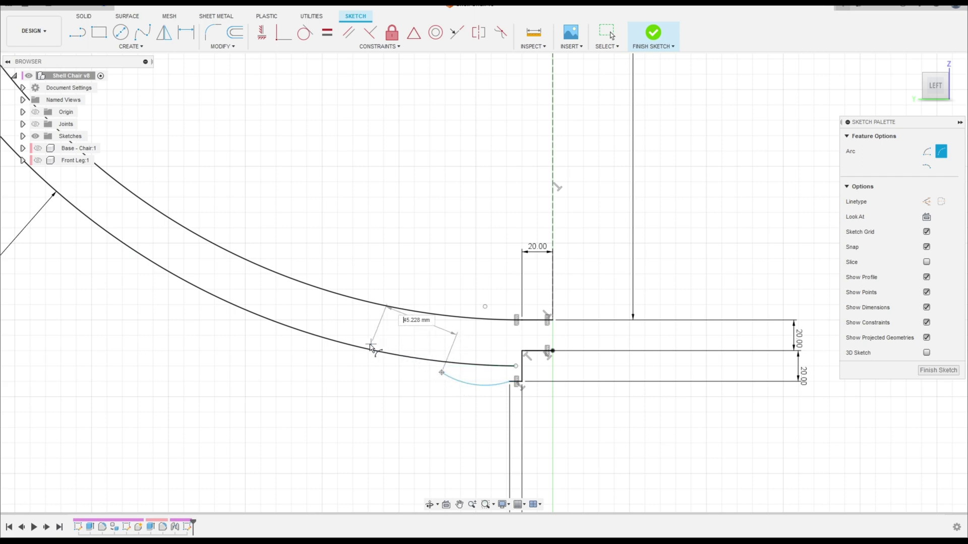
click(396, 363)
key(Escape)
Dimension the radius of the small arc beside the lower step to 50 mm
scroll(419, 388, up, 3)
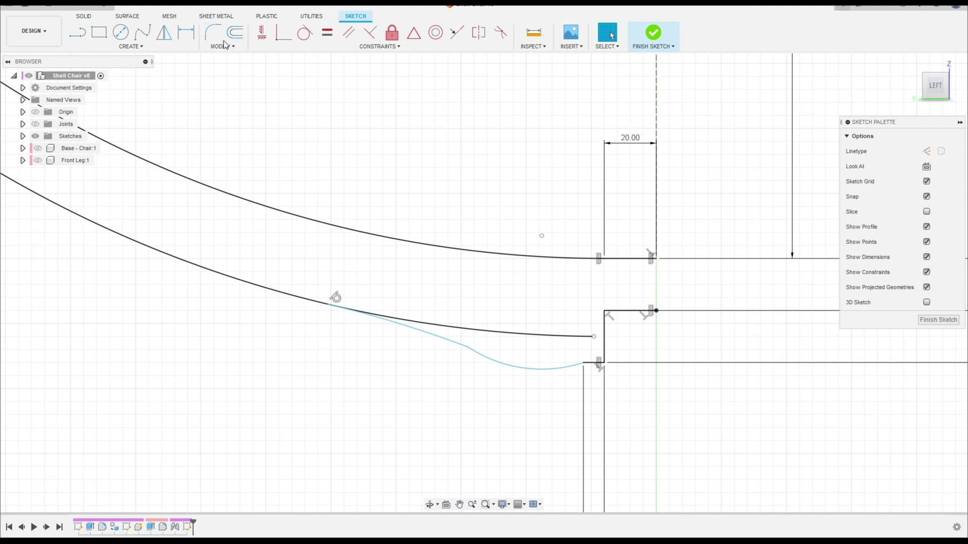
click(186, 32)
click(516, 369)
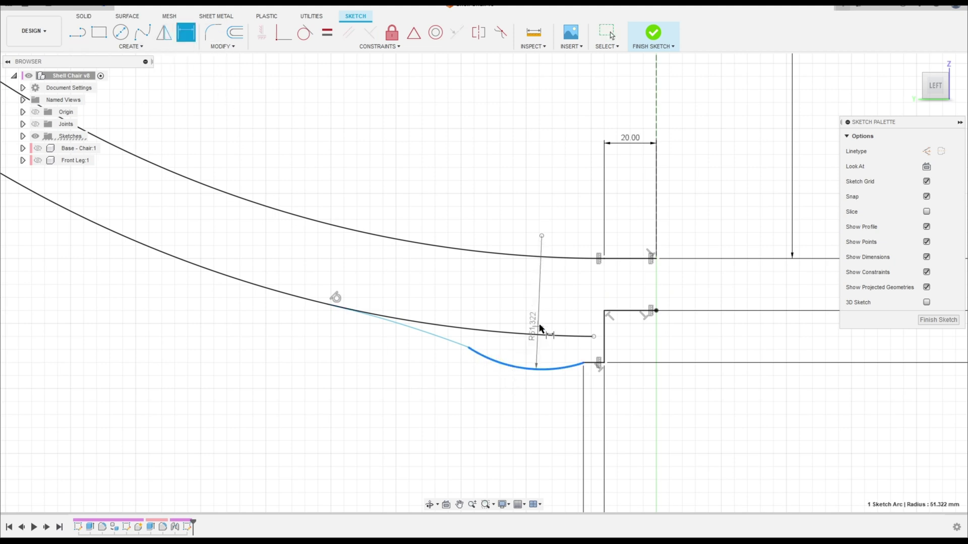
click(537, 317)
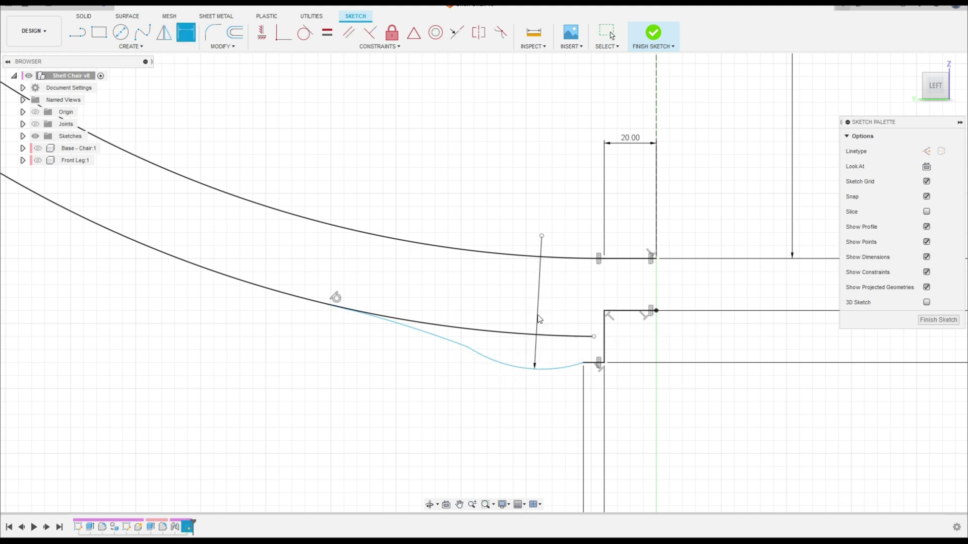
key(Return)
Dimension the radius of the small arc touching the 460 mm arc to 100 mm
click(422, 334)
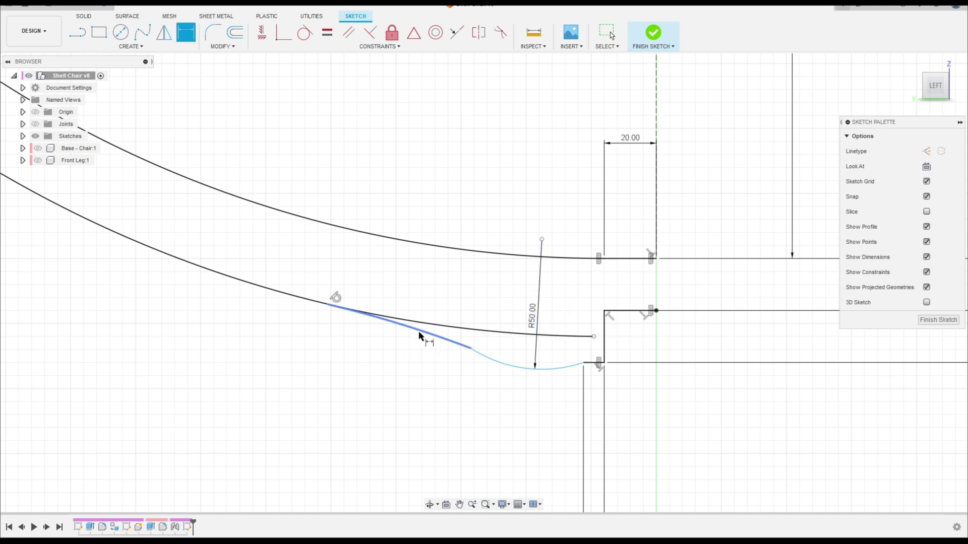
click(376, 384)
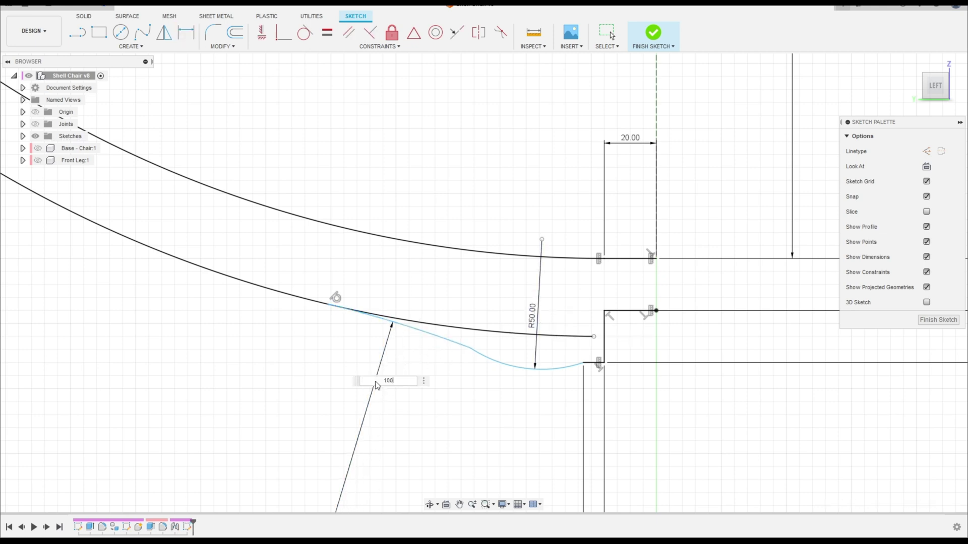
text(100)
key(Return)
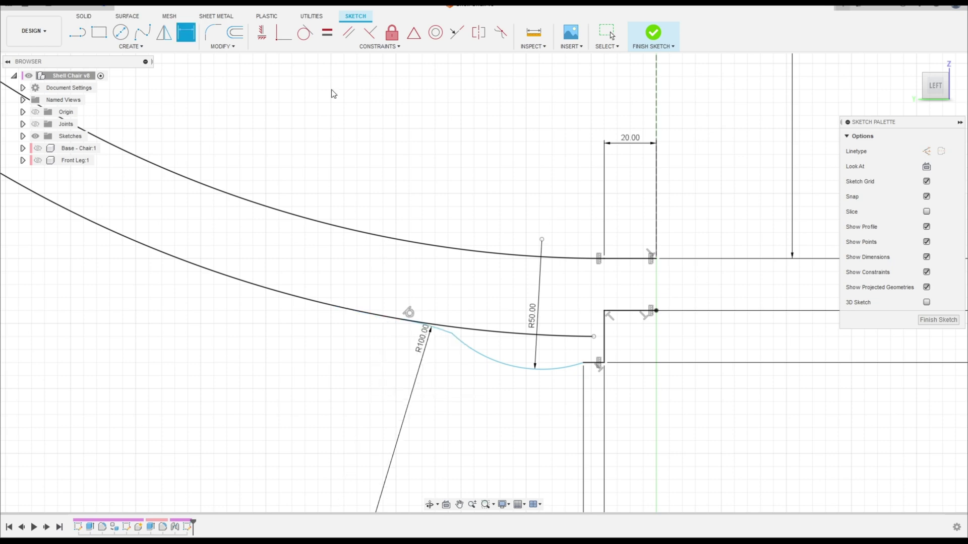
key(Escape)
Apply Tangent constraints between the 100 mm and 50 mm arcs and between the 50 mm arc and the step's short horizontal line
click(305, 34)
scroll(414, 301, up, 4)
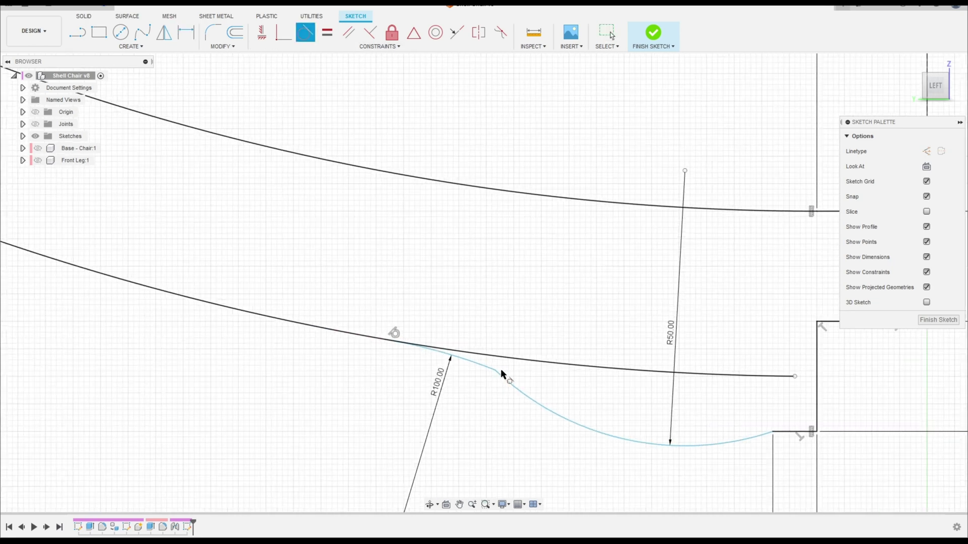
click(476, 368)
click(513, 389)
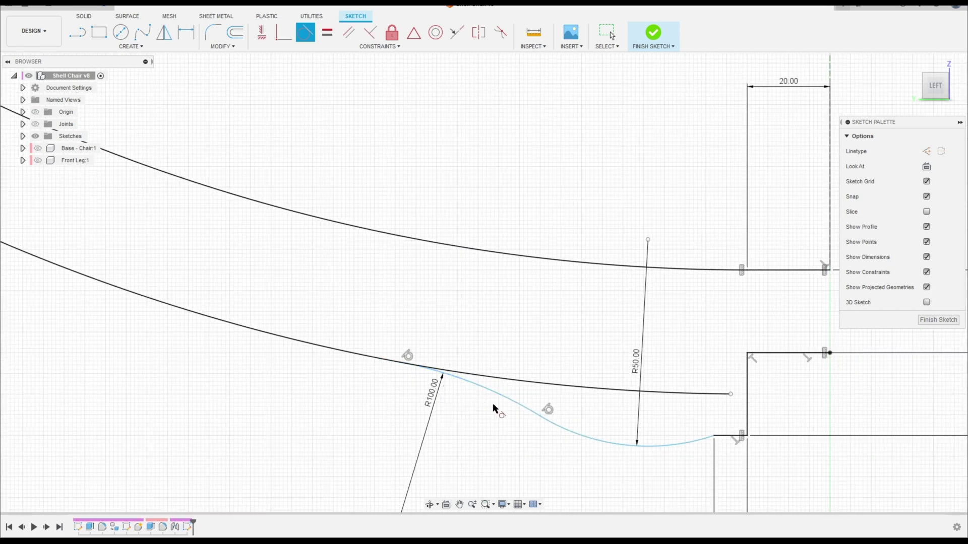
middle_drag(516, 467, 478, 412)
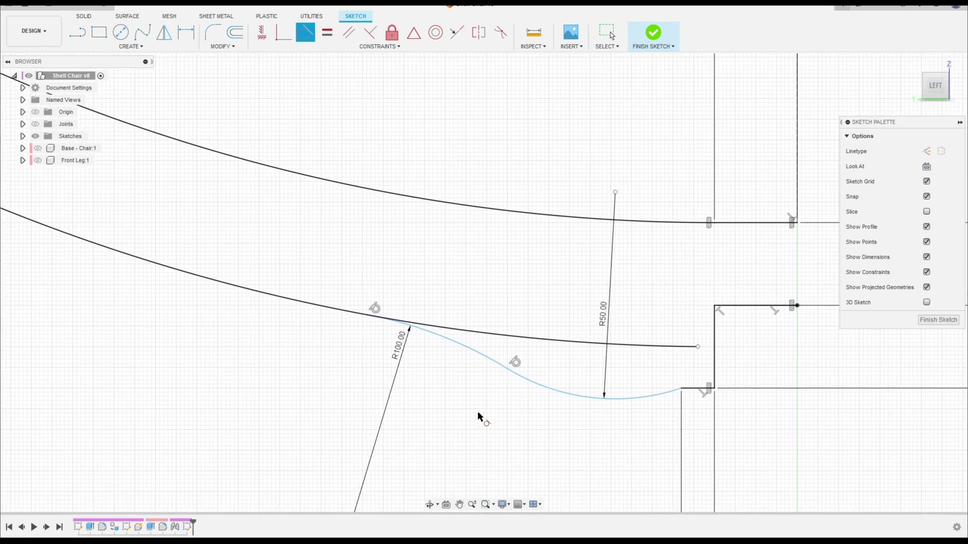
click(673, 389)
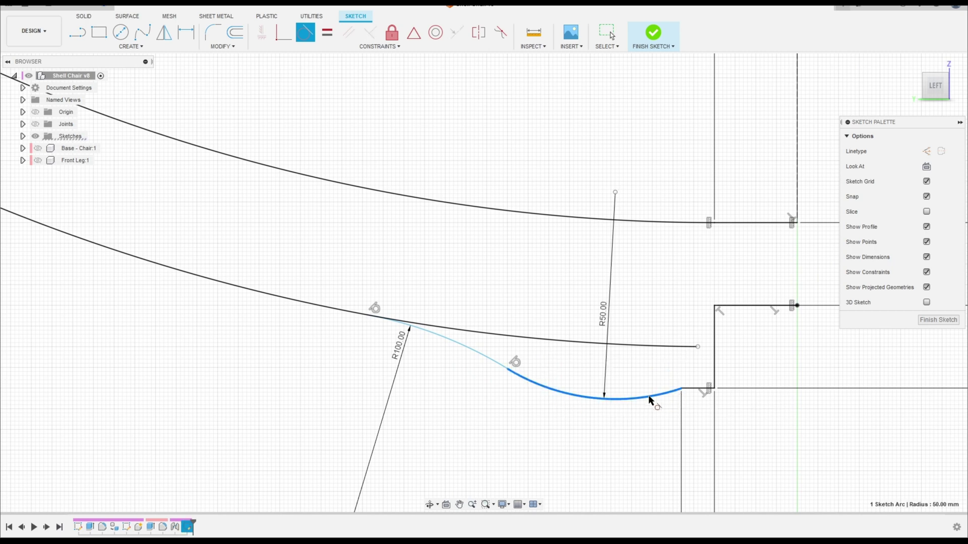
click(696, 389)
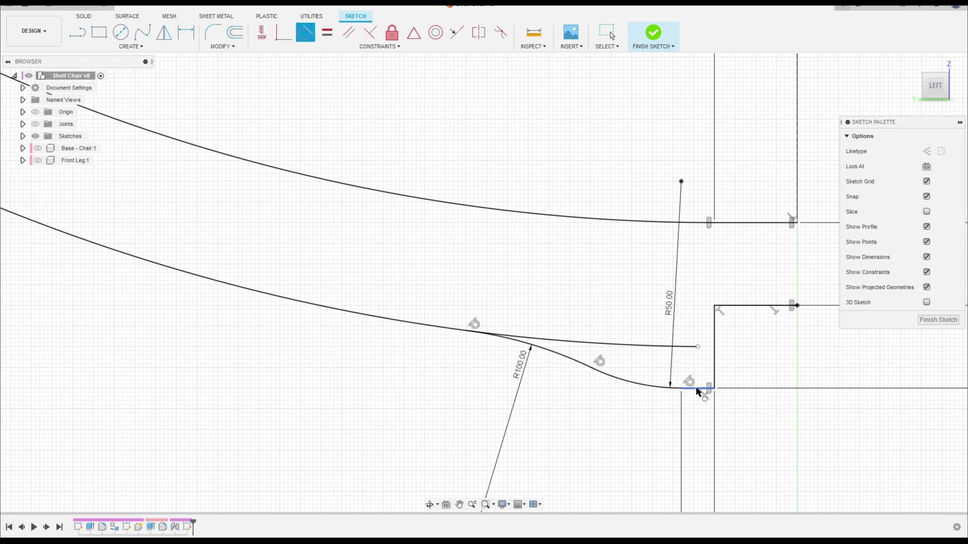
Trim the overhanging end of the 460 mm arc beyond its junction with the 100 mm arc
click(234, 46)
click(222, 67)
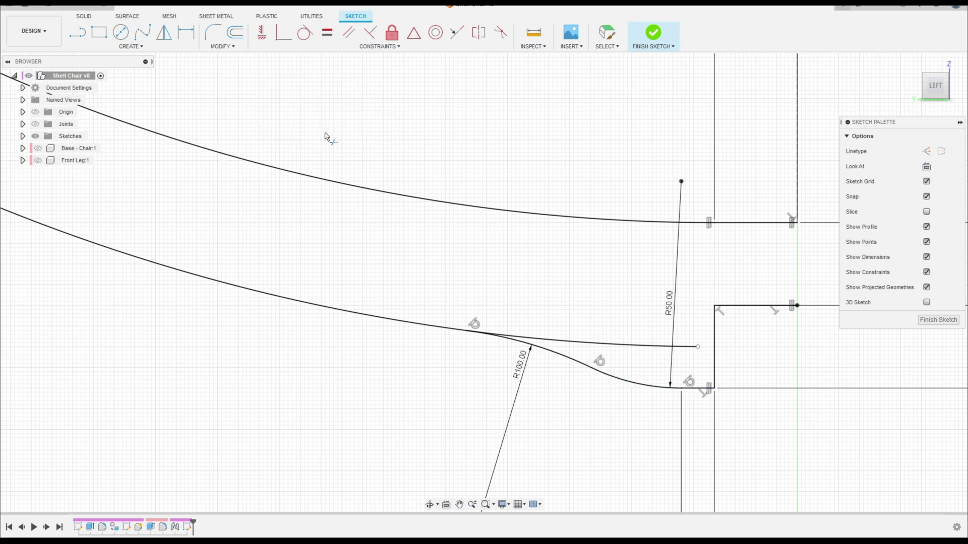
click(594, 346)
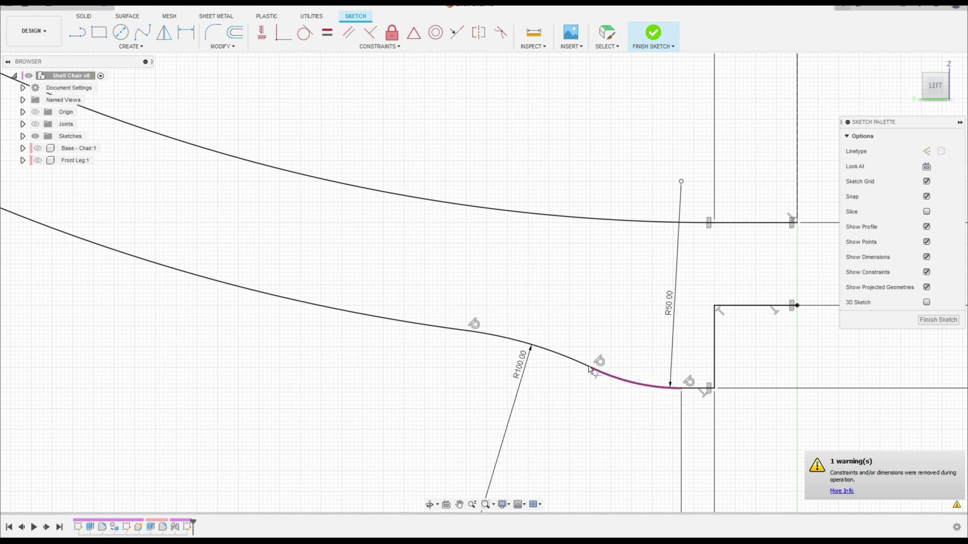
Draw a 3-point arc from the bracket's outer lower end to the 460 mm arc's free end, tangent to the bracket's outer vertical line
scroll(358, 336, down, 3)
middle_drag(361, 320, 598, 458)
scroll(392, 347, down, 2)
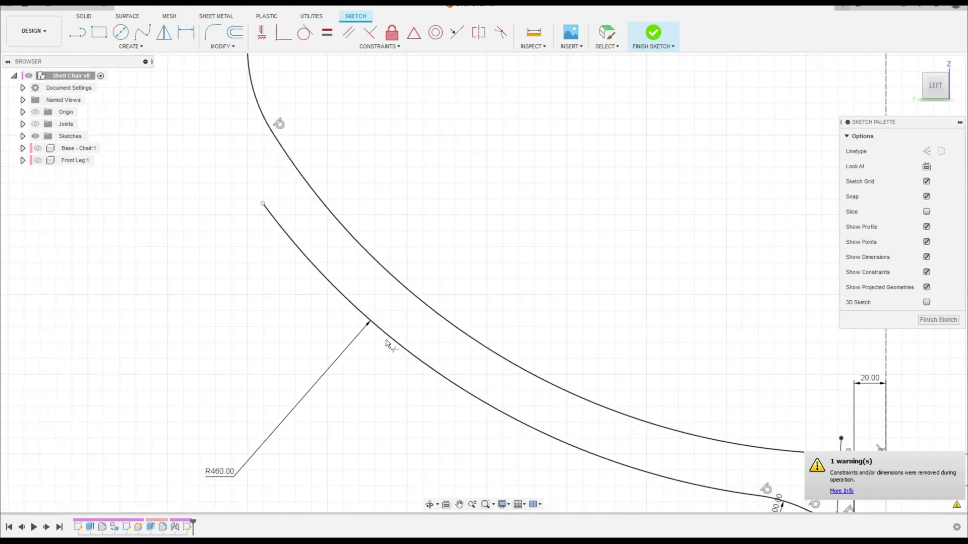
middle_drag(396, 301, 575, 457)
scroll(366, 255, up, 3)
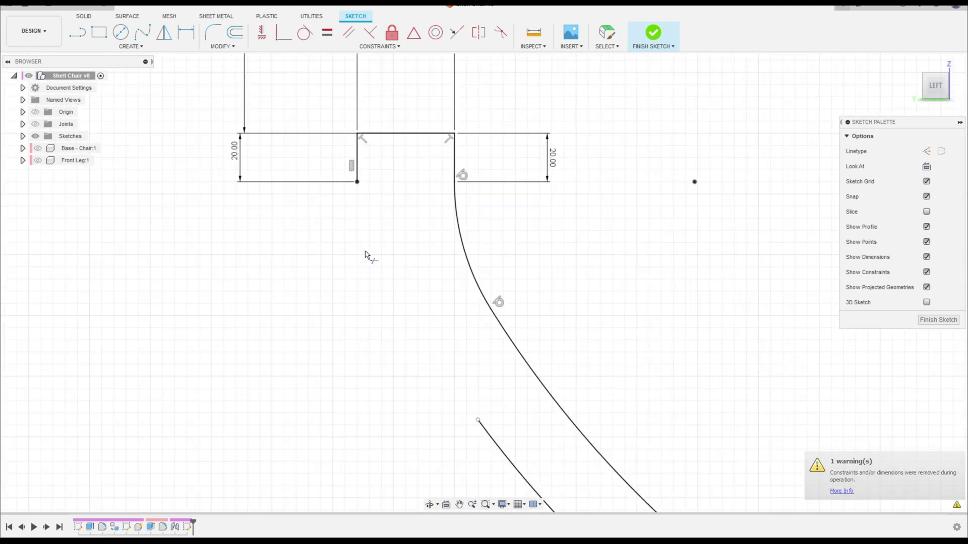
click(135, 48)
mouse_move(121, 88)
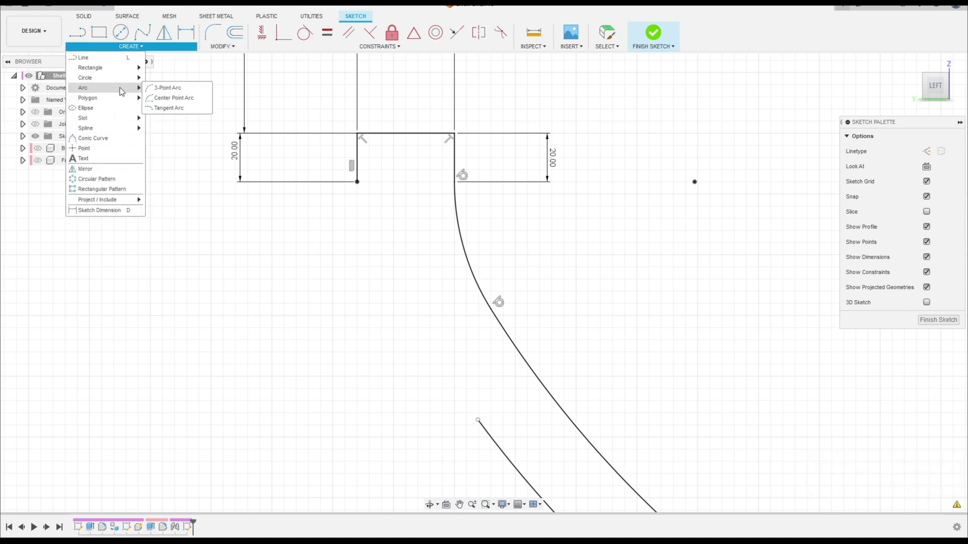
click(152, 89)
click(357, 182)
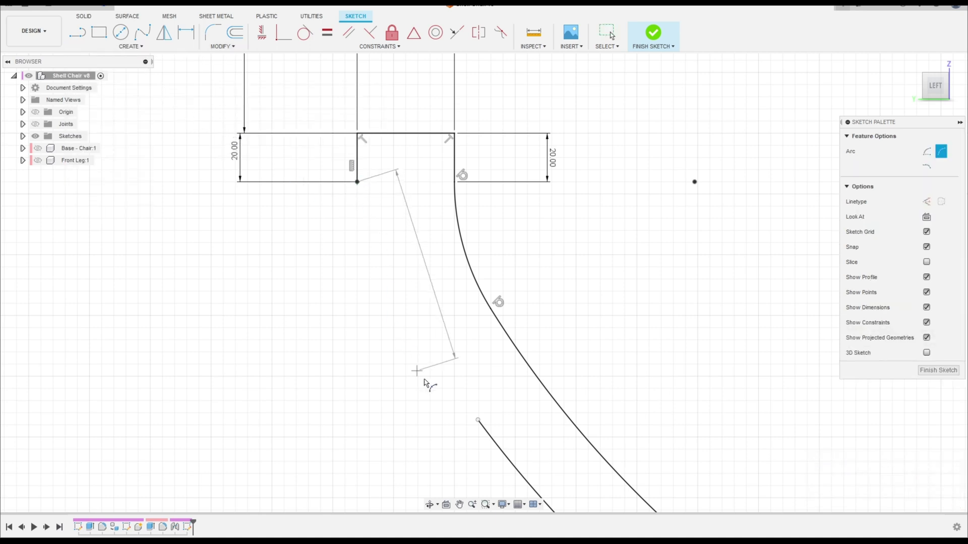
click(471, 421)
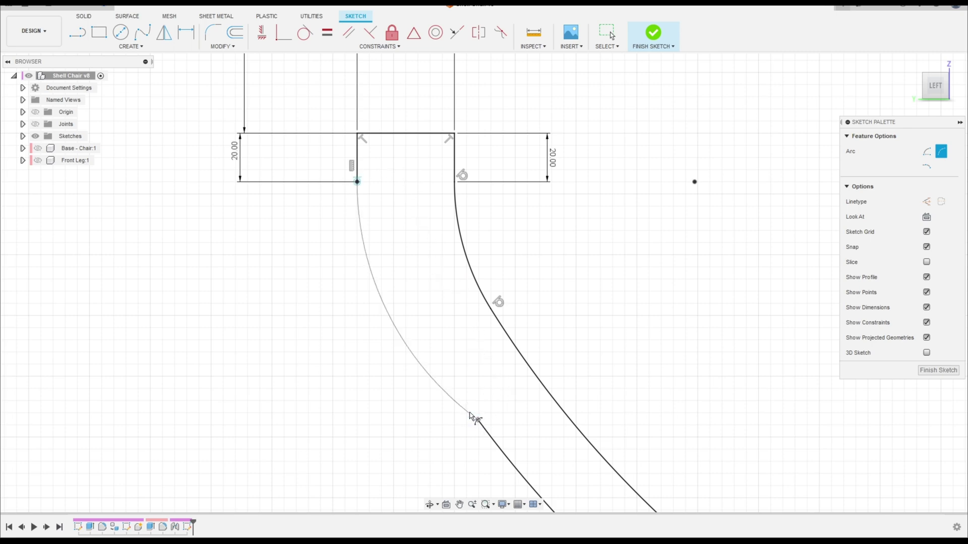
click(445, 397)
scroll(481, 425, up, 3)
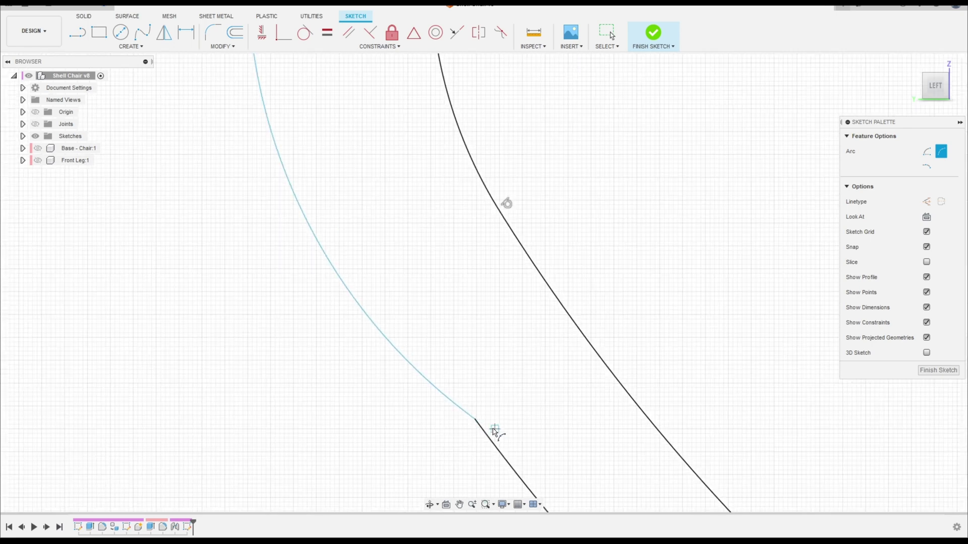
scroll(504, 443, down, 2)
middle_drag(484, 439, 365, 296)
scroll(397, 365, down, 3)
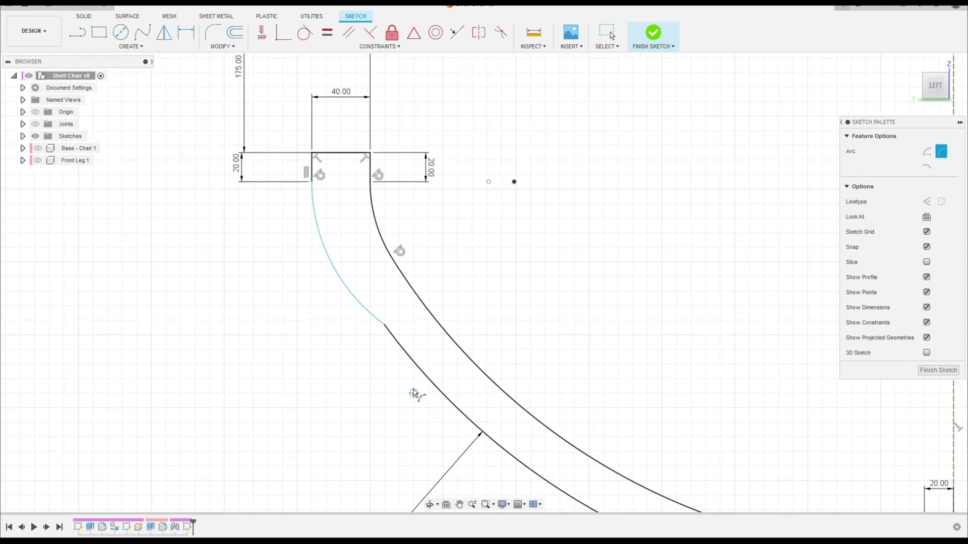
middle_drag(414, 391, 352, 311)
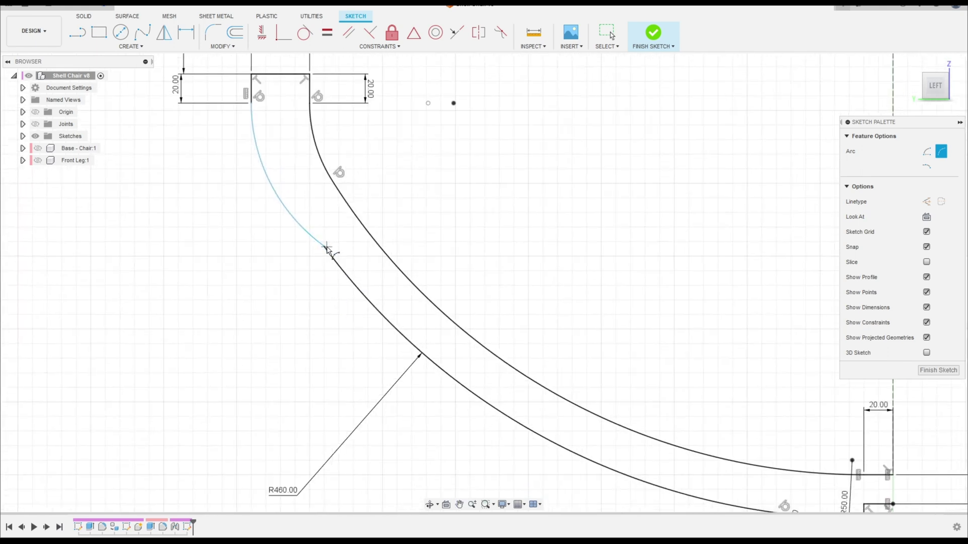
Apply a Tangent constraint between the bracket's new outer arc and the 460 mm arc
key(Escape)
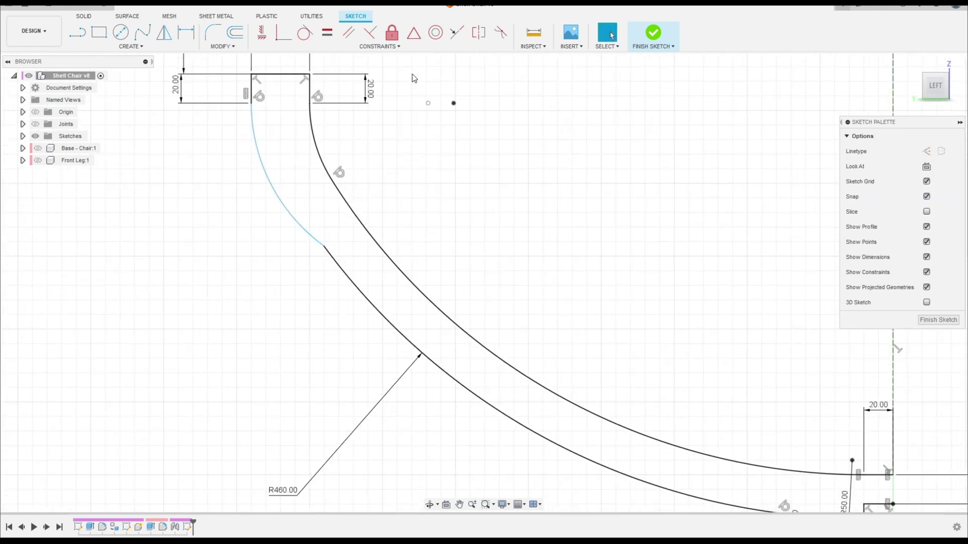
click(305, 33)
click(278, 200)
click(338, 268)
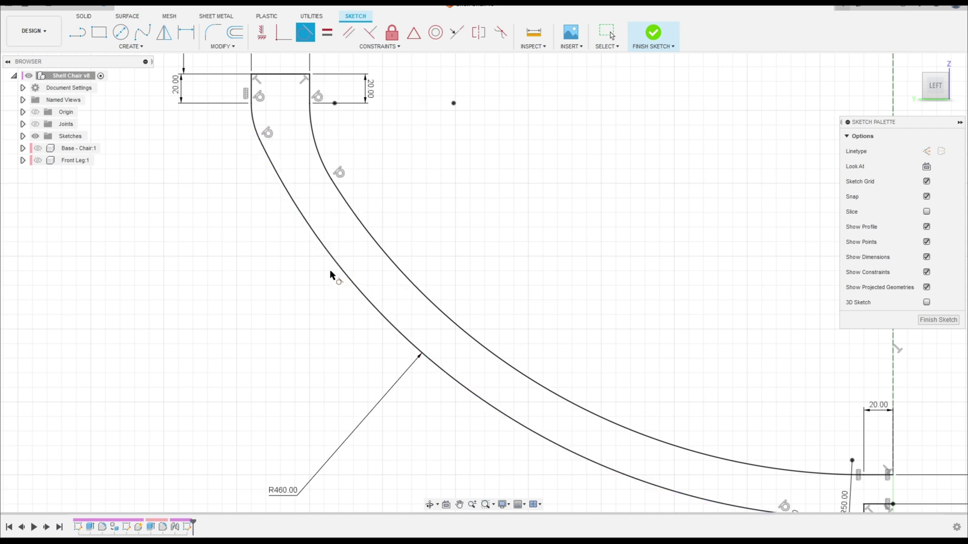
Add driven radius dimensions to the outer and inner arcs directly below the 40 mm wide bracket end
scroll(263, 272, down, 2)
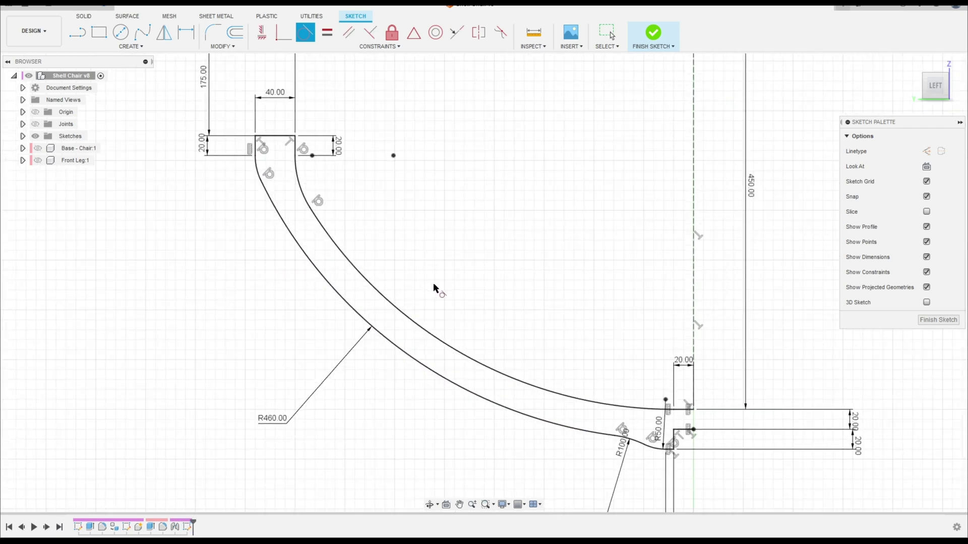
click(187, 36)
scroll(232, 185, up, 3)
click(277, 157)
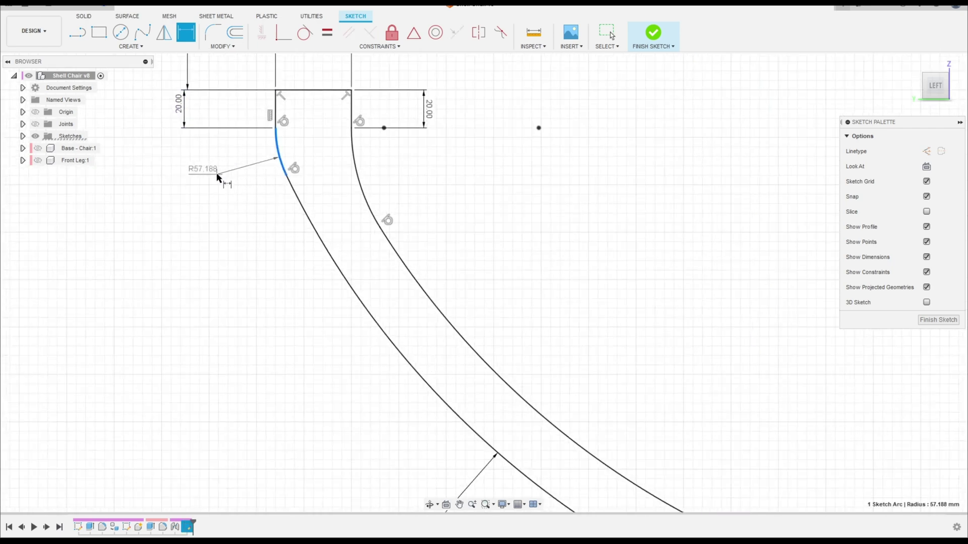
click(212, 176)
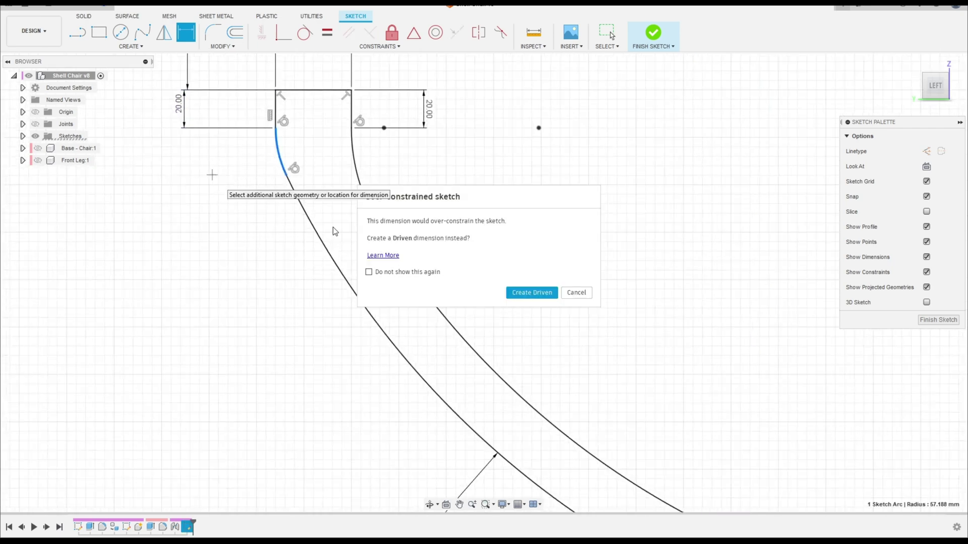
click(529, 297)
click(354, 151)
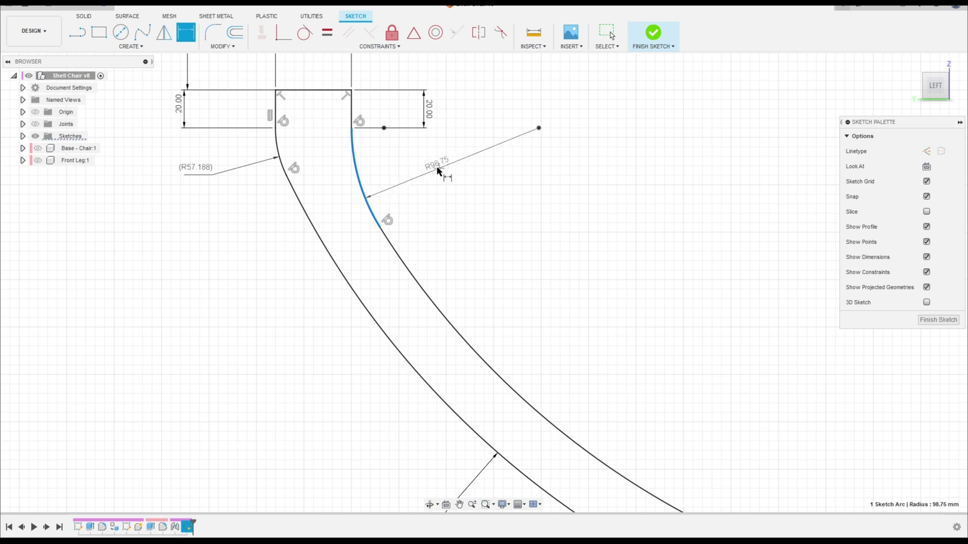
Mirror the whole half profile, including the short upper line at the centre, about the vertical dashed centreline
scroll(509, 233, down, 5)
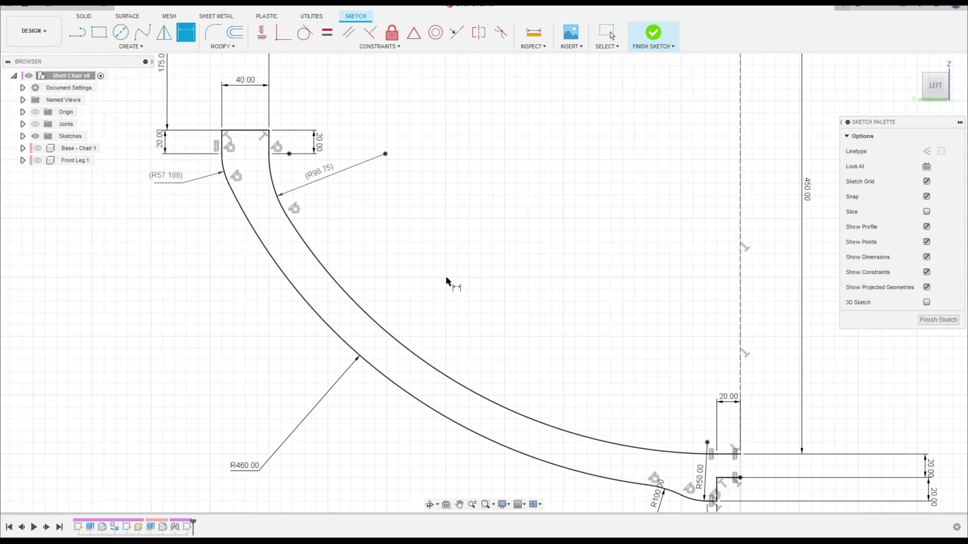
scroll(516, 295, down, 2)
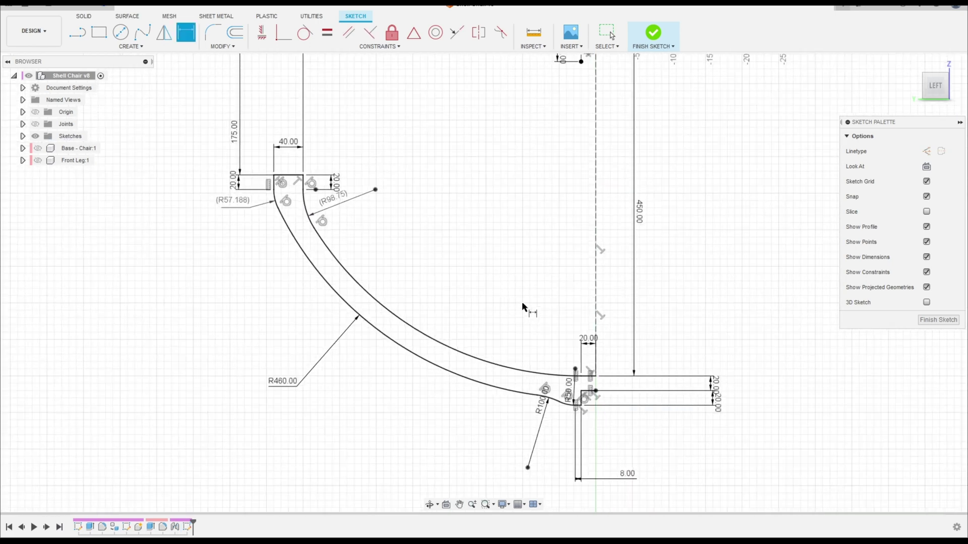
middle_drag(527, 313, 484, 356)
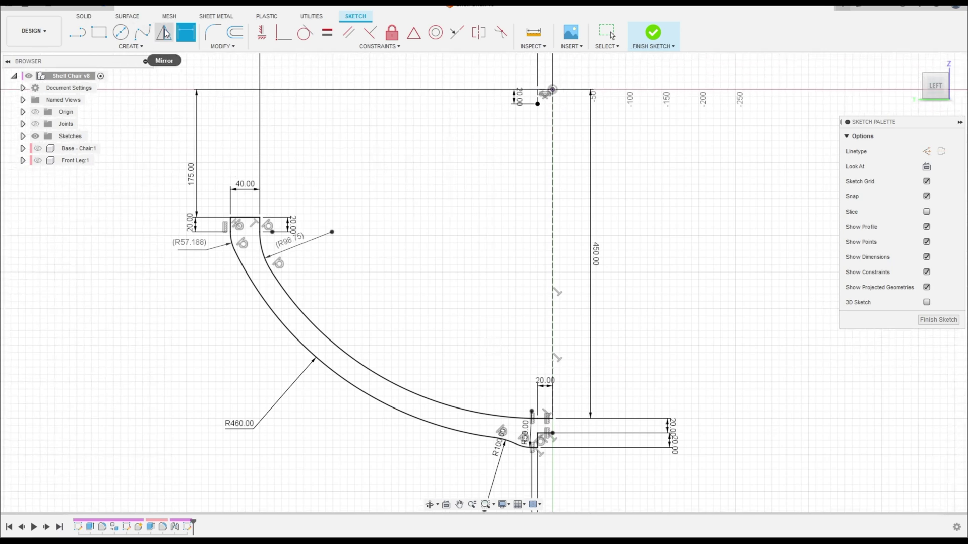
click(164, 32)
drag(424, 369, 556, 488)
scroll(552, 438, up, 4)
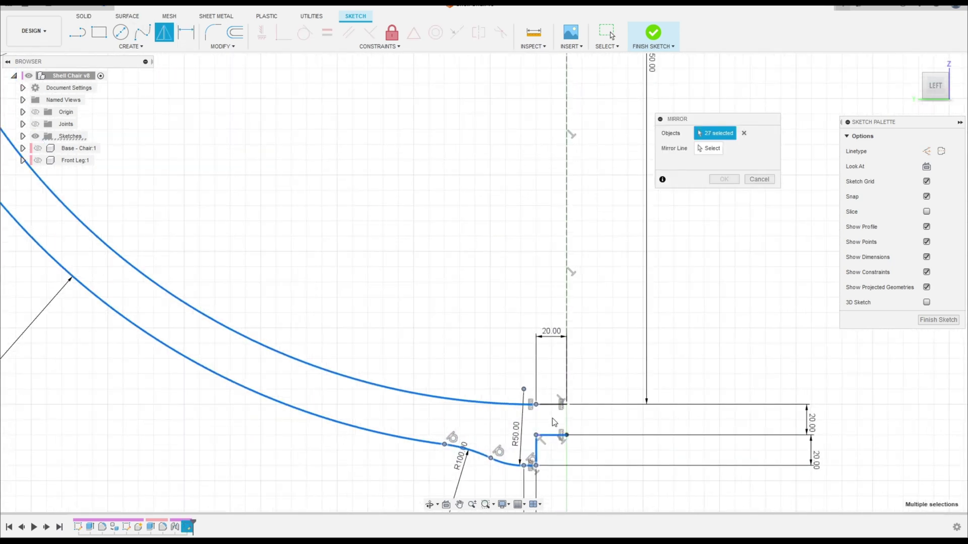
click(553, 405)
scroll(516, 446, down, 4)
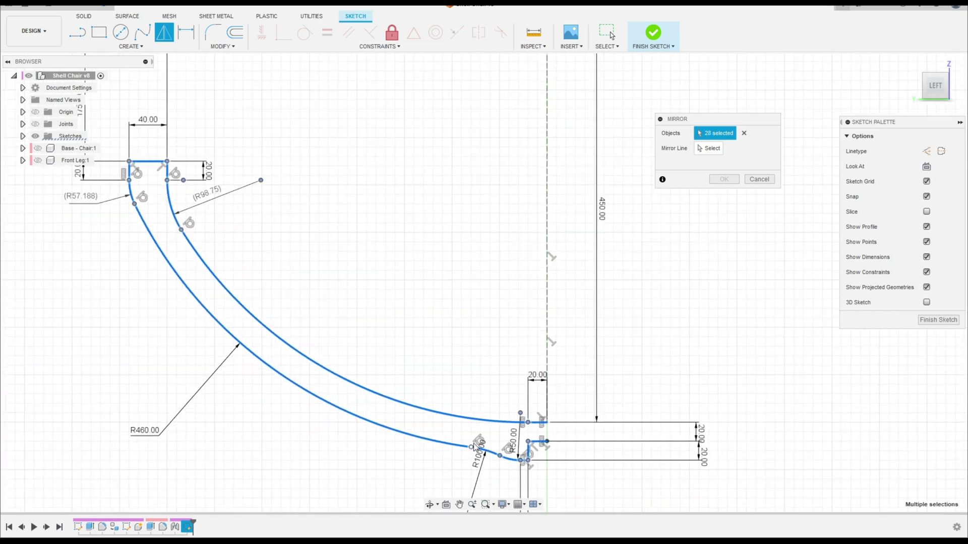
scroll(472, 443, down, 3)
middle_drag(476, 443, 449, 419)
click(708, 149)
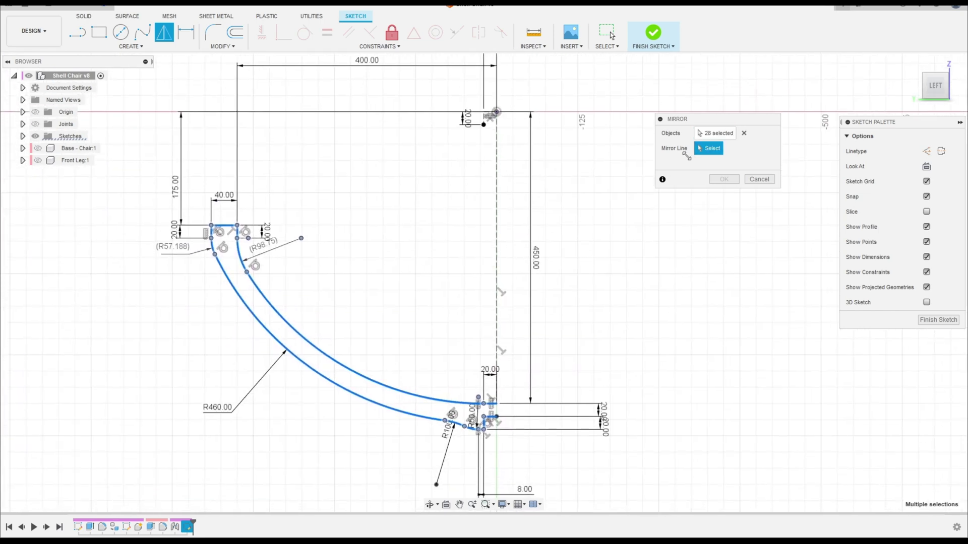
click(497, 194)
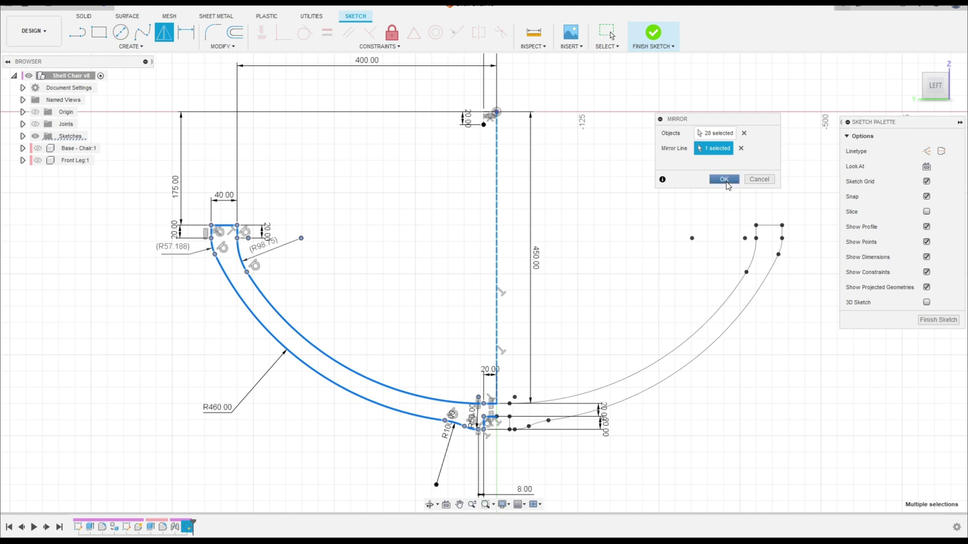
click(724, 179)
Finish the sketch and extrude the profile symmetrically to a whole length of 20 mm as a new component
shift+middle_drag(614, 290, 596, 296)
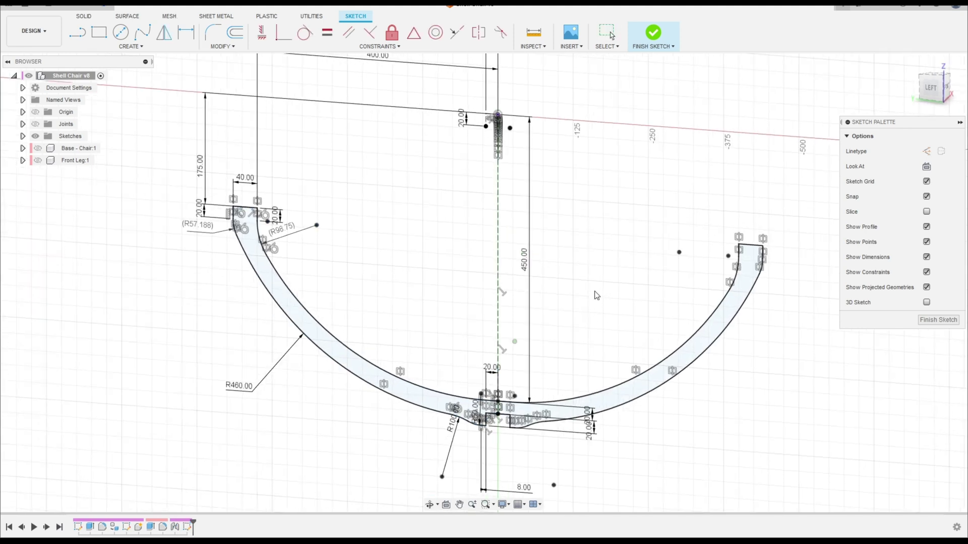
click(654, 35)
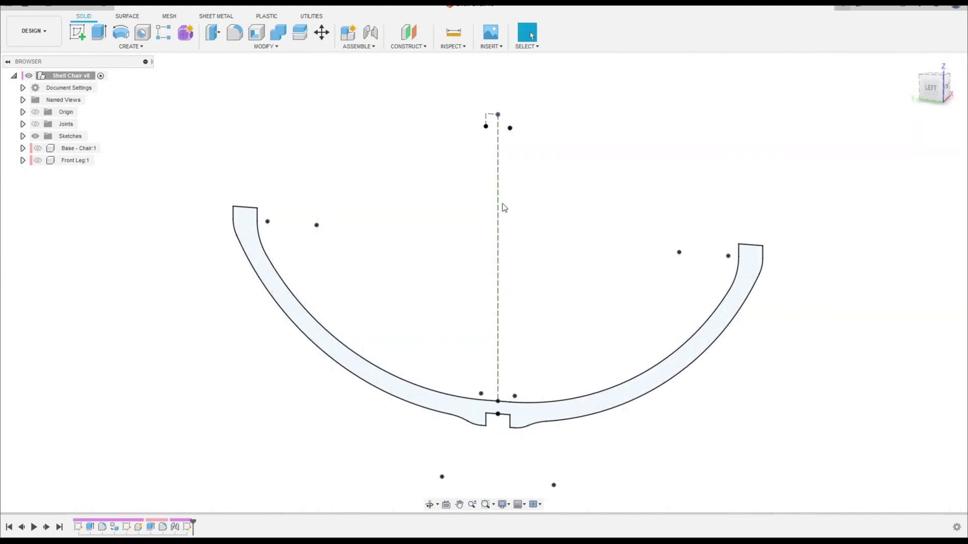
click(104, 36)
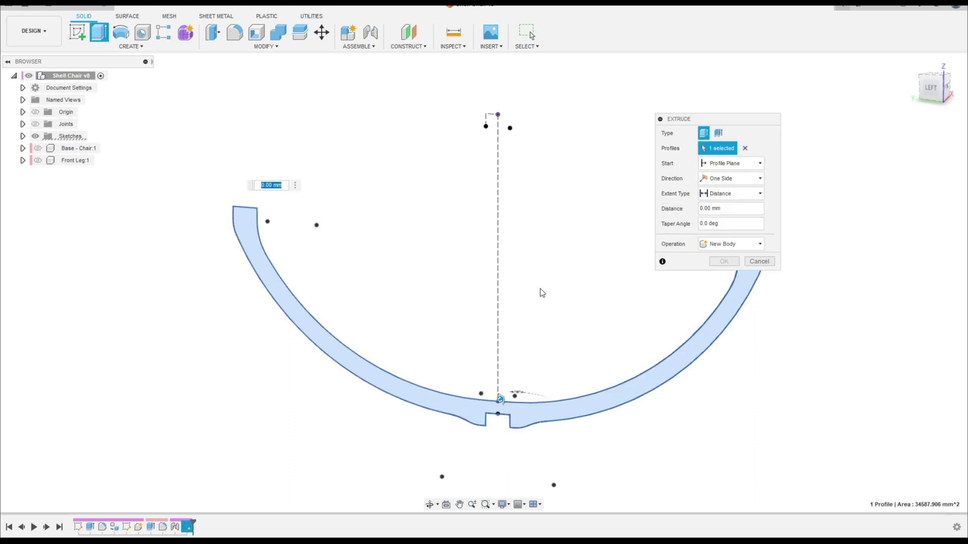
click(718, 180)
click(721, 212)
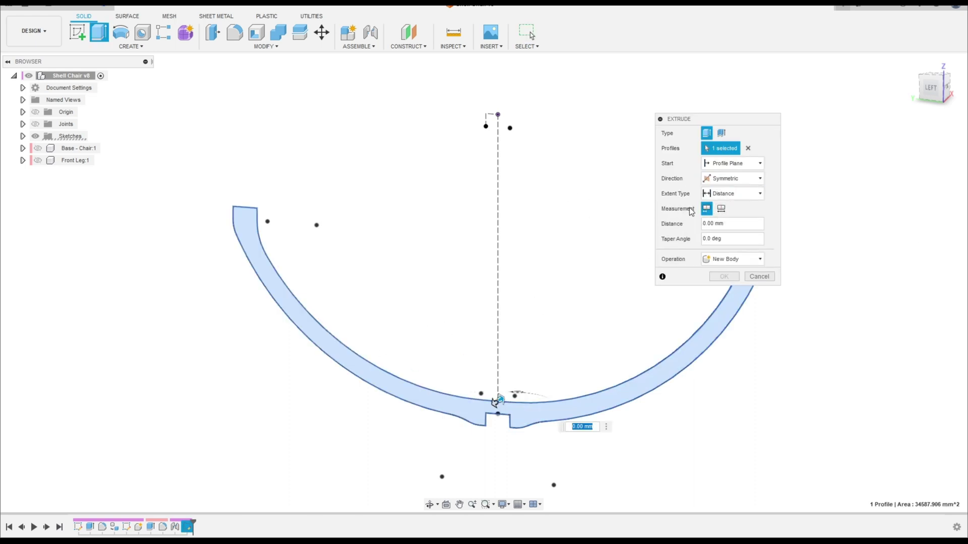
click(721, 210)
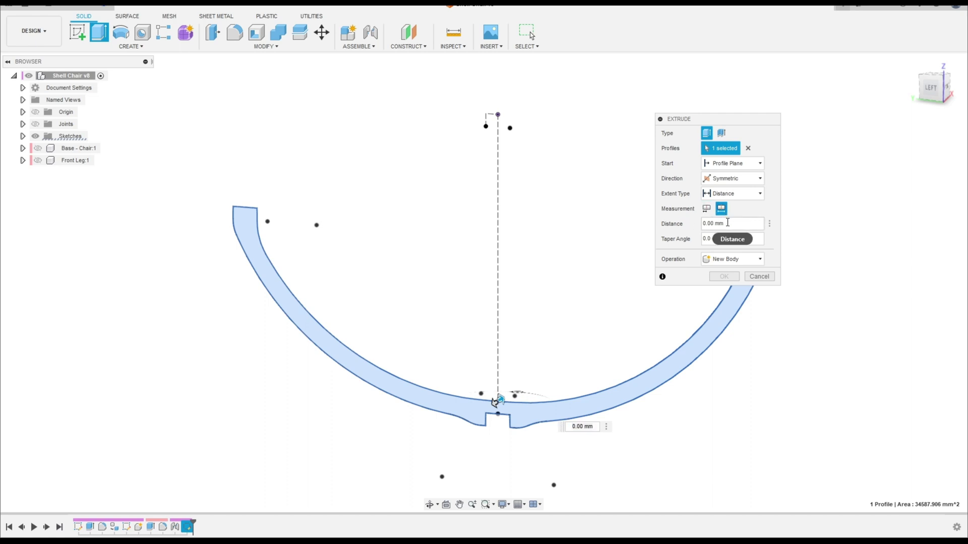
drag(728, 223, 667, 224)
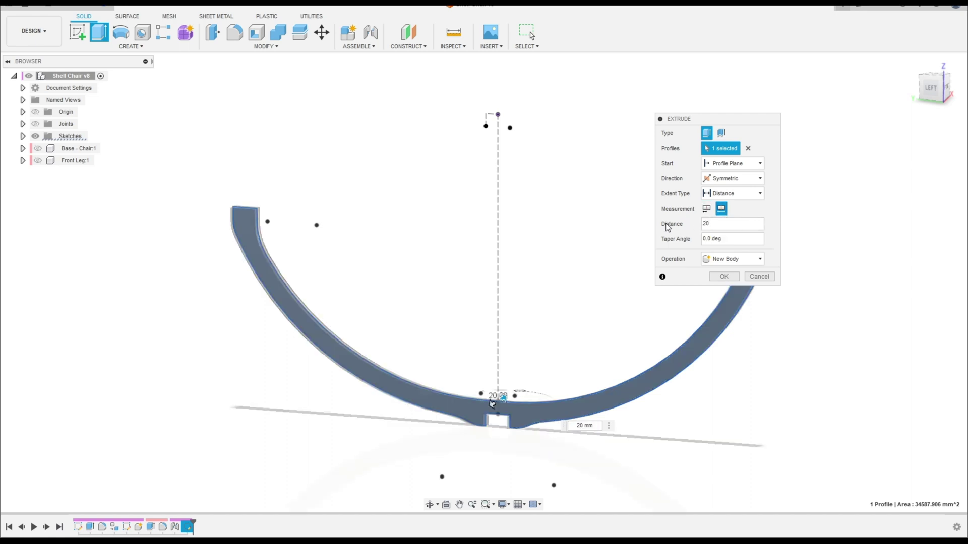
click(732, 259)
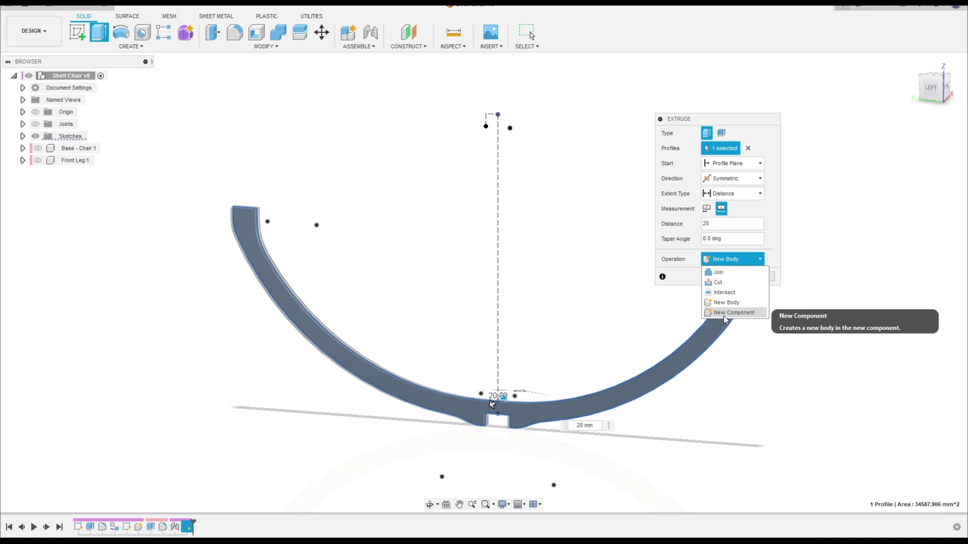
click(726, 319)
click(724, 276)
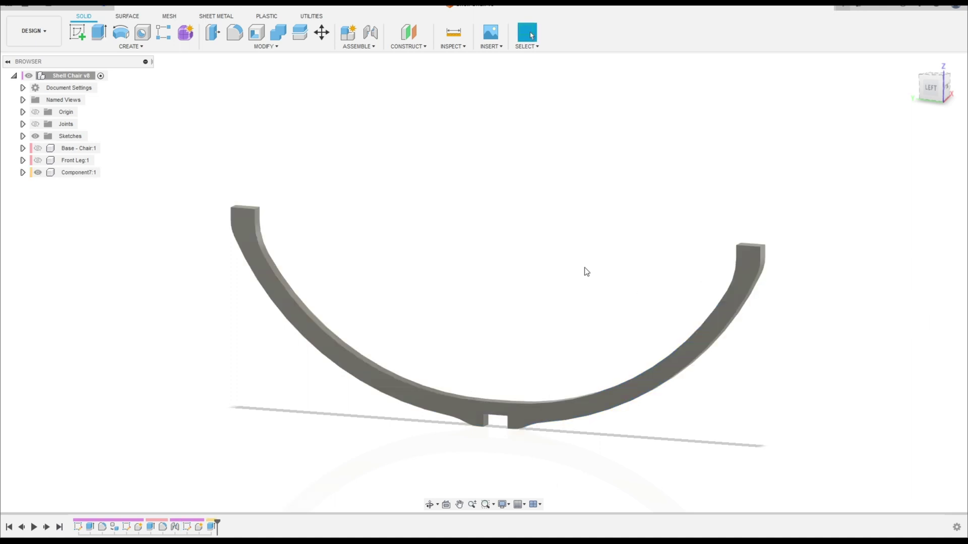
Create a rectangular pattern of the rib component along the X axis with quantity 9 and an extent of -800 mm
shift+middle_drag(585, 267, 524, 311)
click(164, 32)
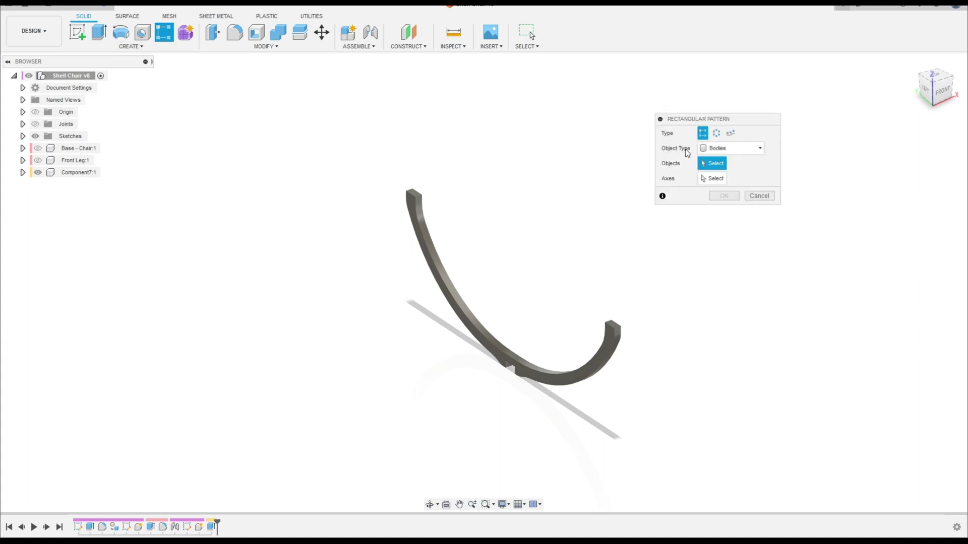
click(735, 149)
click(726, 191)
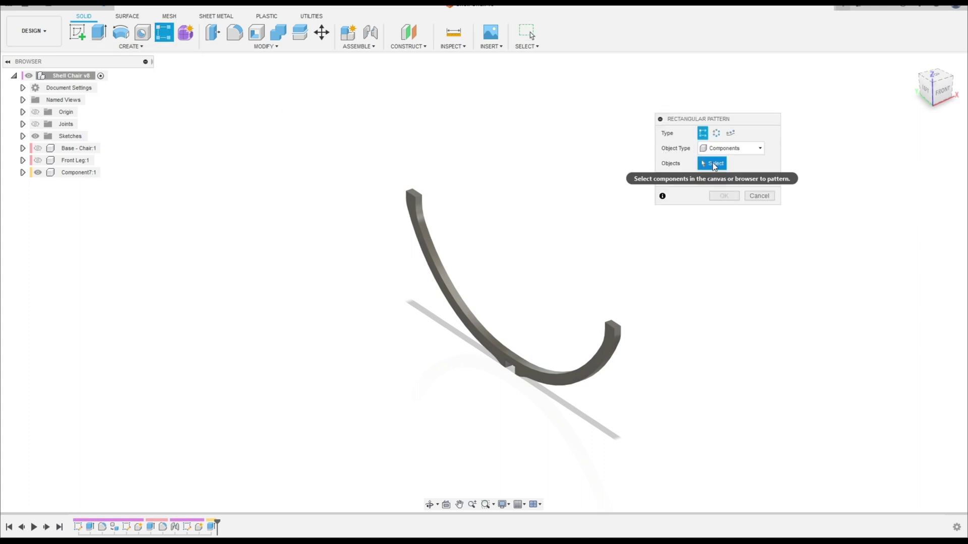
click(474, 322)
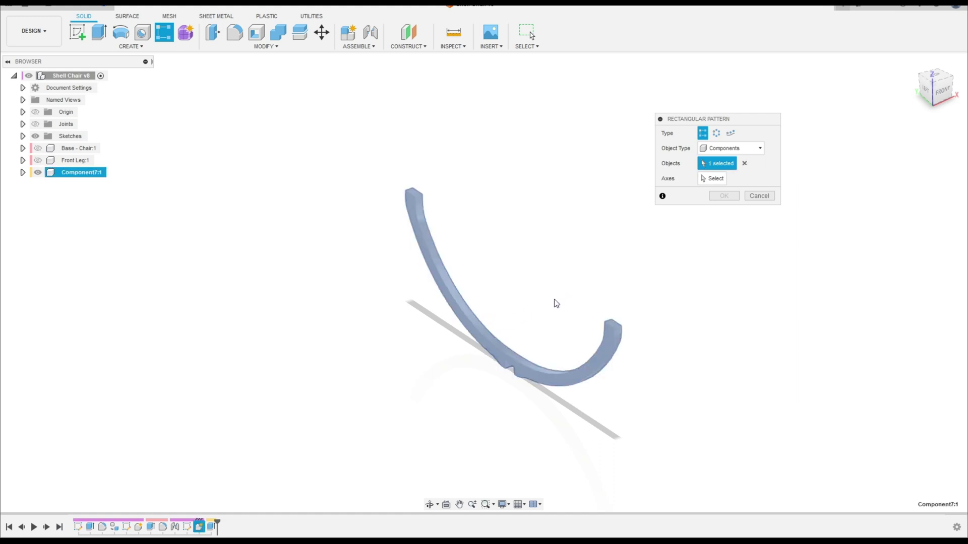
click(712, 179)
click(547, 188)
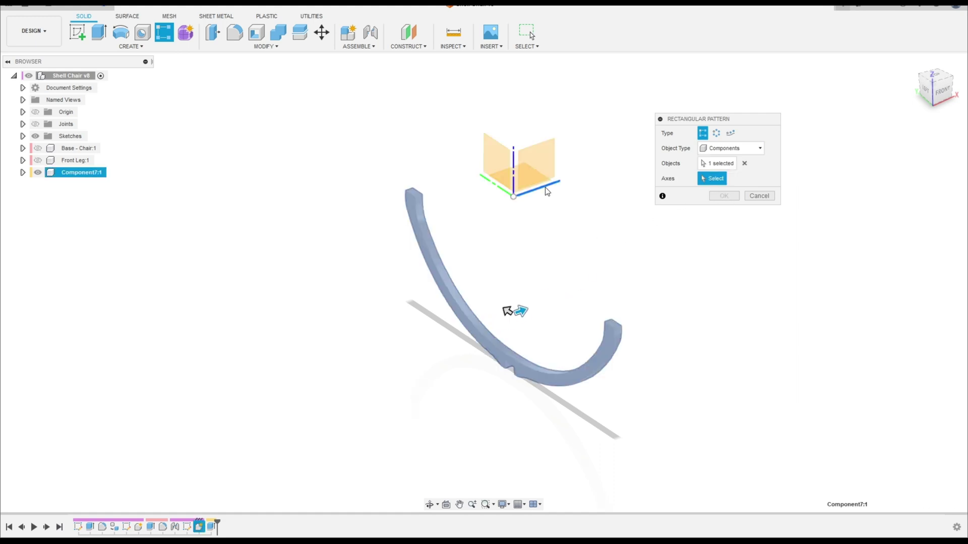
shift+middle_drag(574, 287, 572, 242)
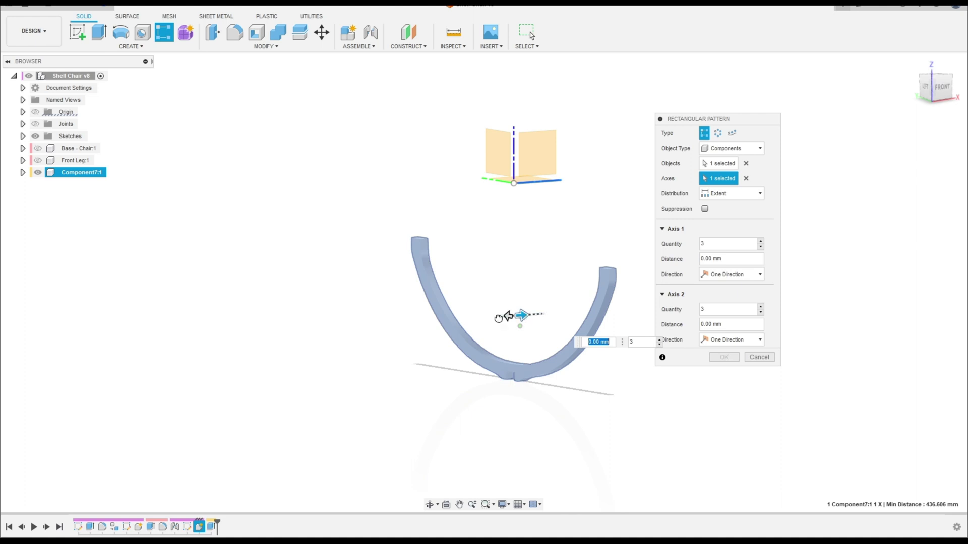
drag(498, 319, 238, 335)
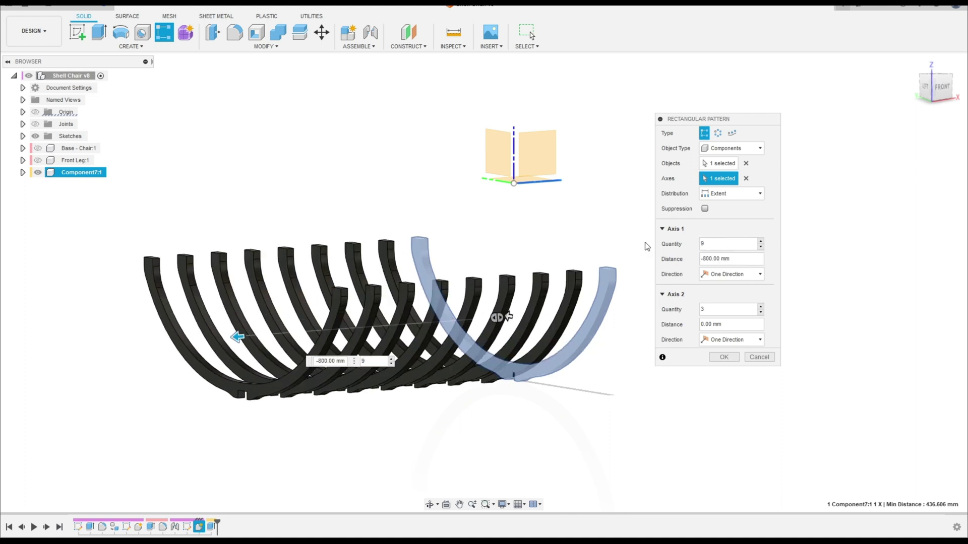
key(Return)
Show the Front Leg and Base - Chair components together with the patterned ribs
shift+middle_drag(571, 179, 570, 209)
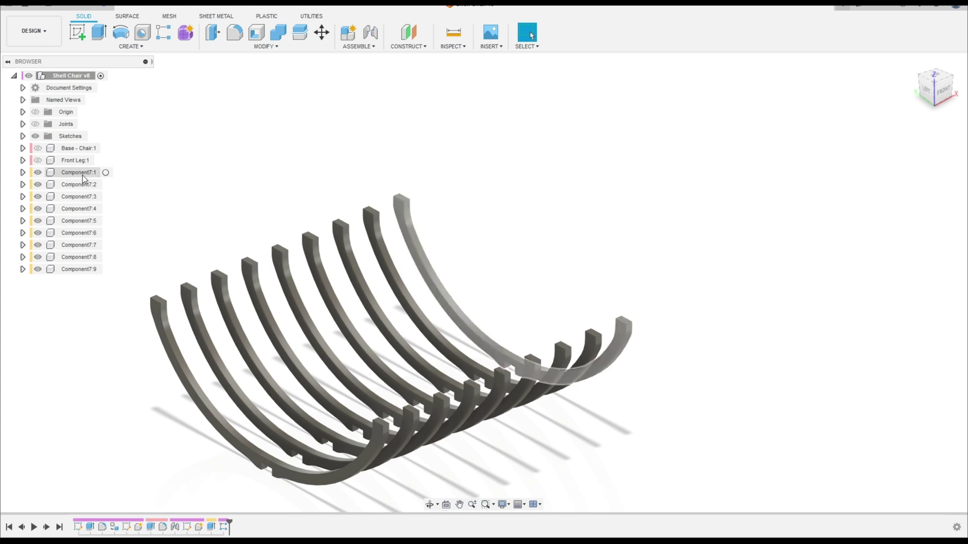
middle_drag(126, 212, 399, 290)
click(39, 161)
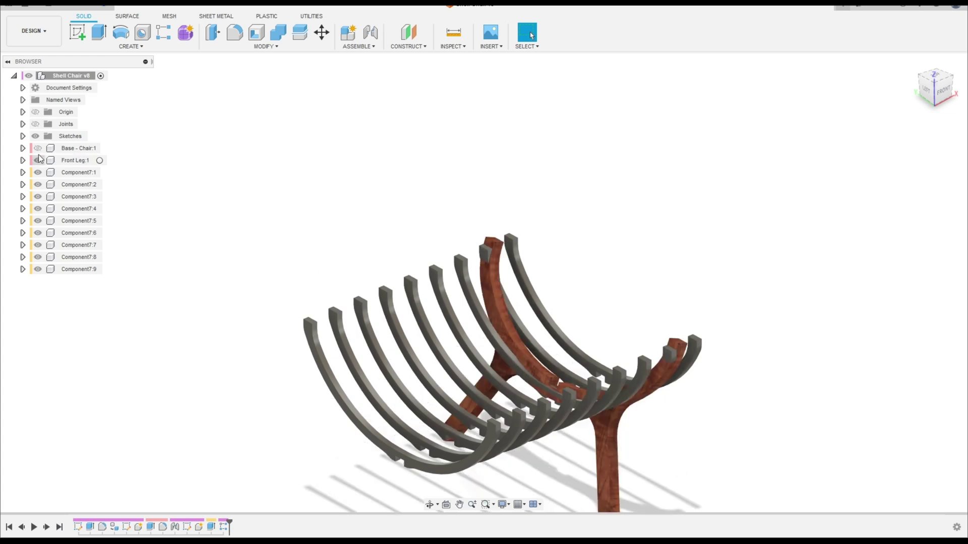
click(40, 148)
Select all nine rib components and move them clear of the chair base and front leg
click(78, 172)
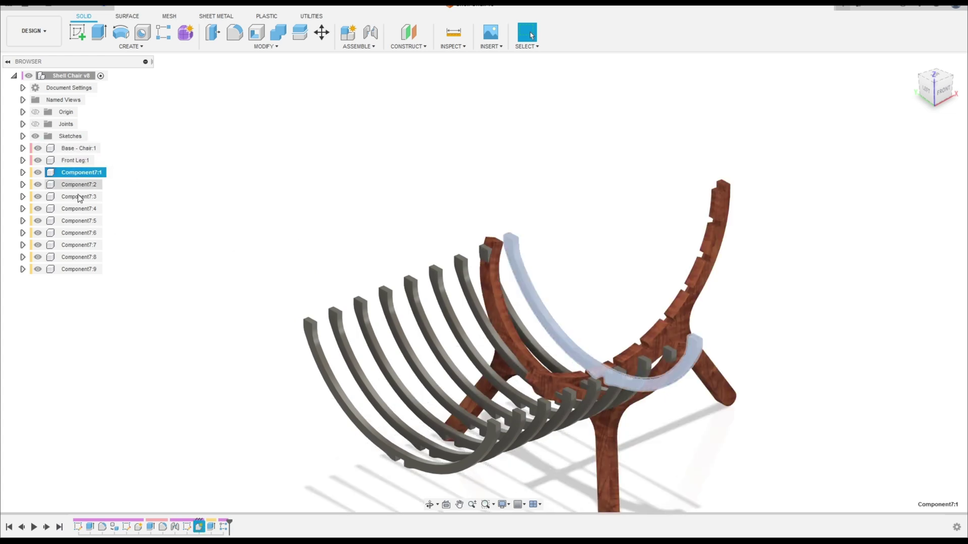
shift+click(80, 269)
drag(328, 373, 167, 292)
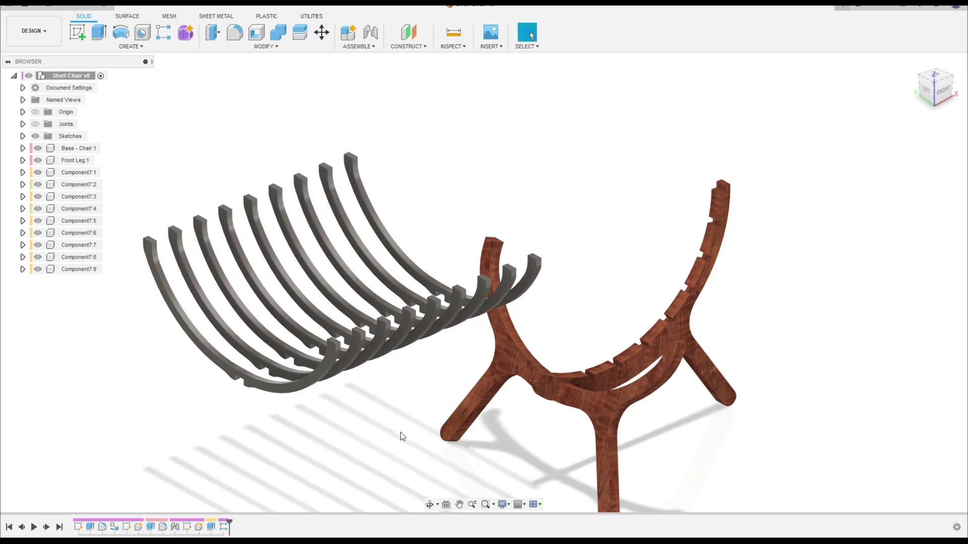
Join the notch face of rib Component7:9 to the uppermost backrest notch of the chair base
shift+middle_drag(469, 172, 386, 92)
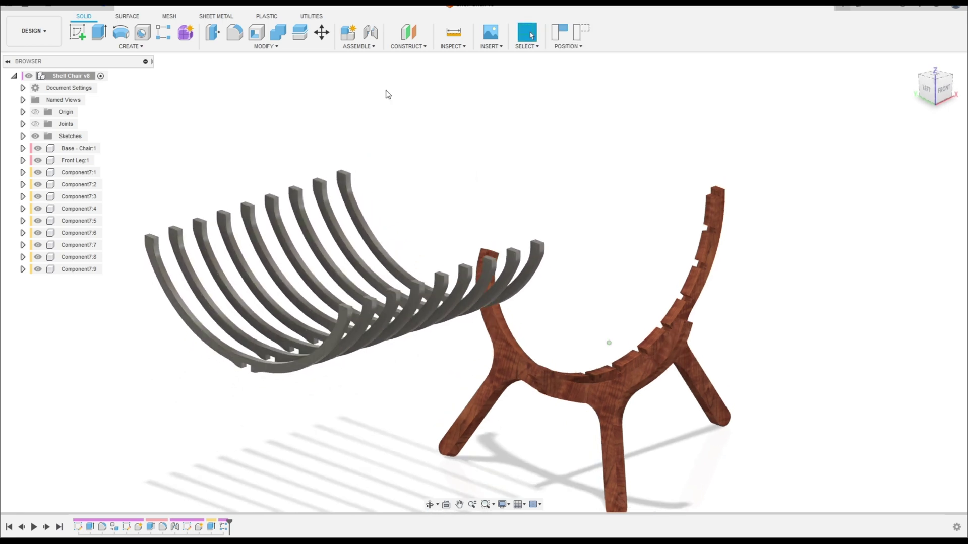
shift+middle_drag(306, 190, 369, 92)
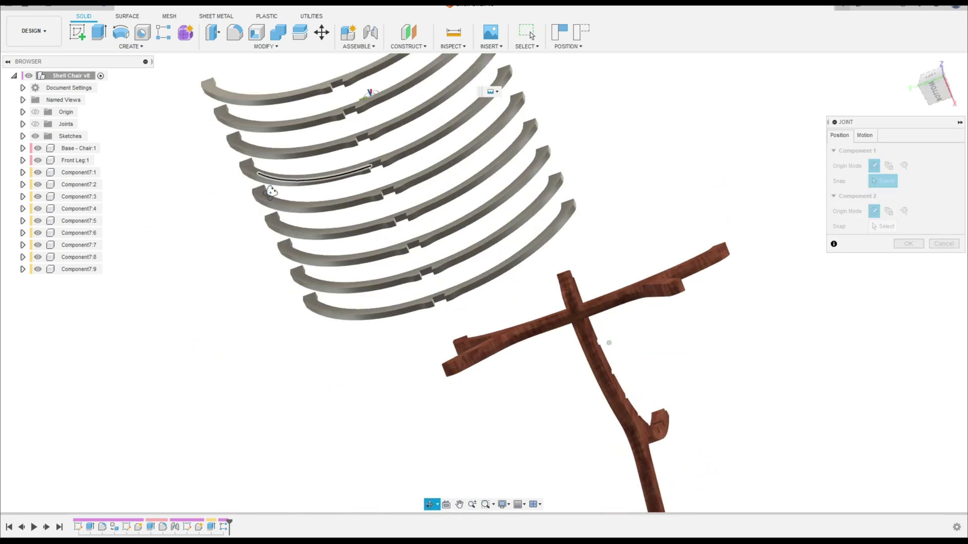
scroll(327, 97, up, 3)
scroll(356, 81, up, 2)
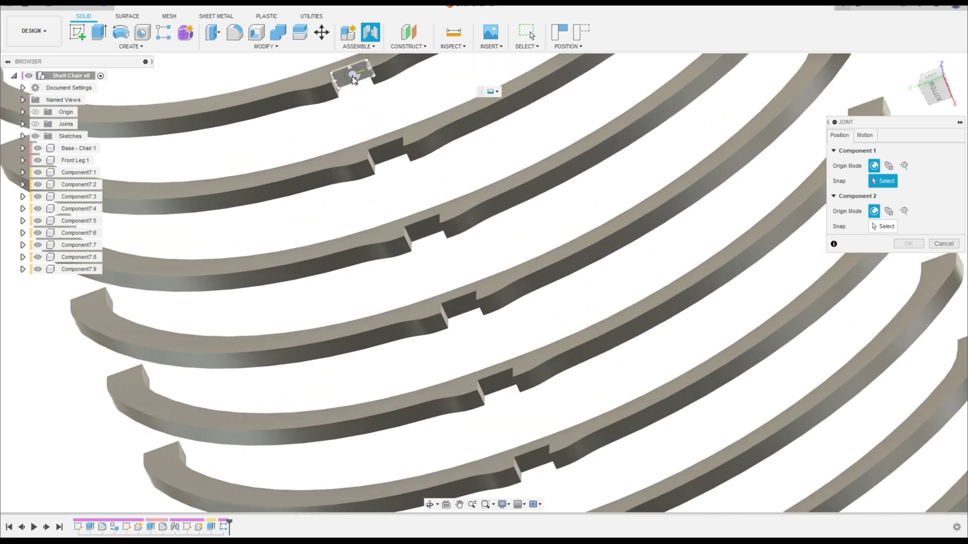
click(347, 77)
shift+middle_drag(664, 336, 748, 456)
scroll(820, 394, up, 3)
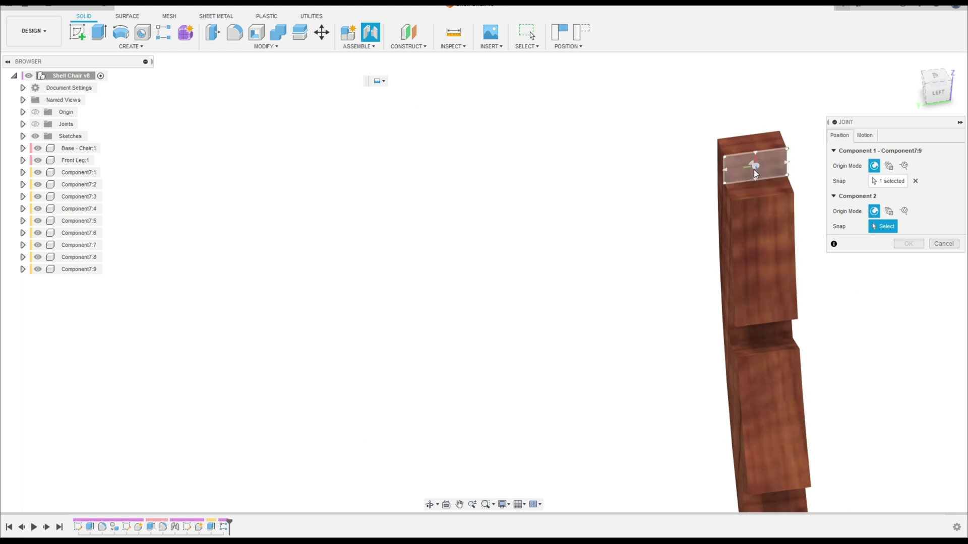
click(753, 169)
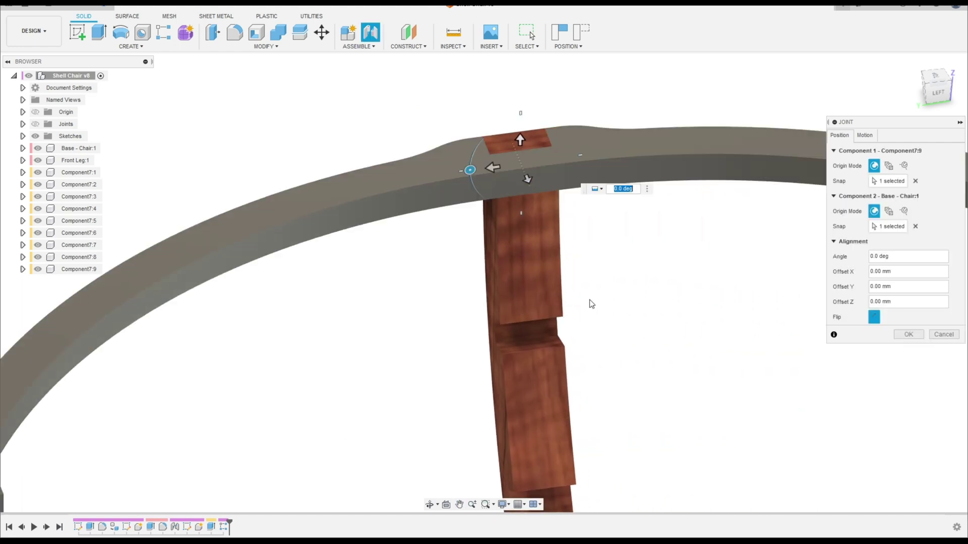
click(864, 136)
click(836, 137)
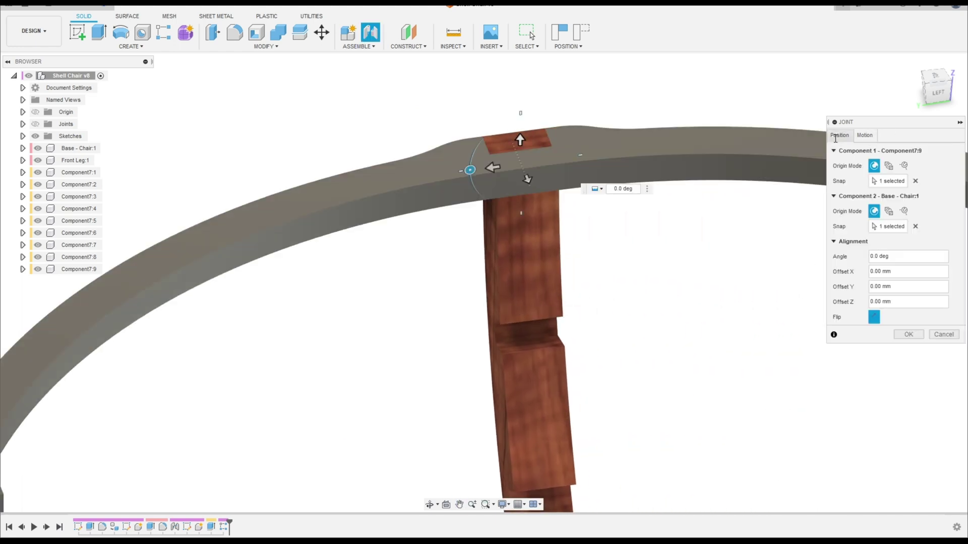
click(913, 338)
Join the notch face of rib Component7:8 to the notch at the front end of the chair base
scroll(631, 409, down, 4)
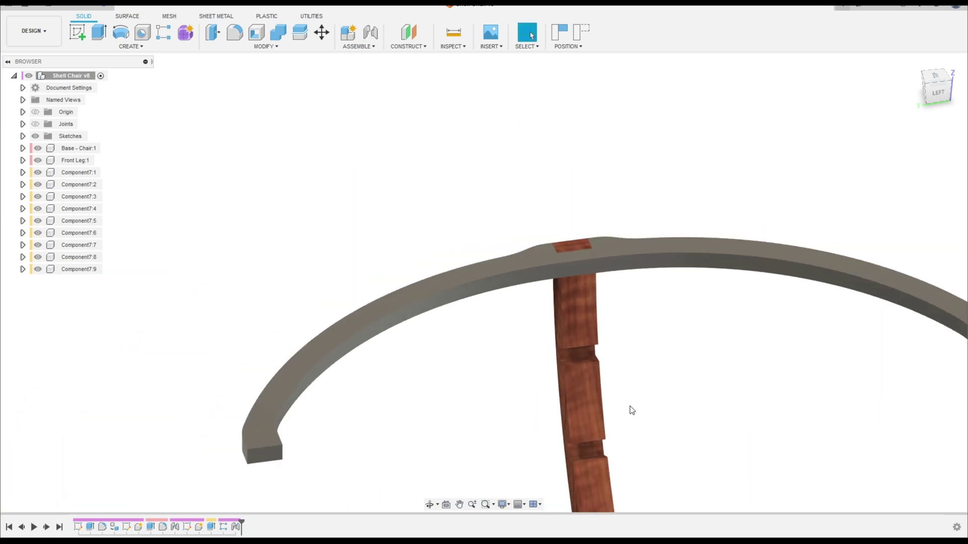
shift+middle_drag(630, 409, 449, 234)
scroll(531, 452, down, 5)
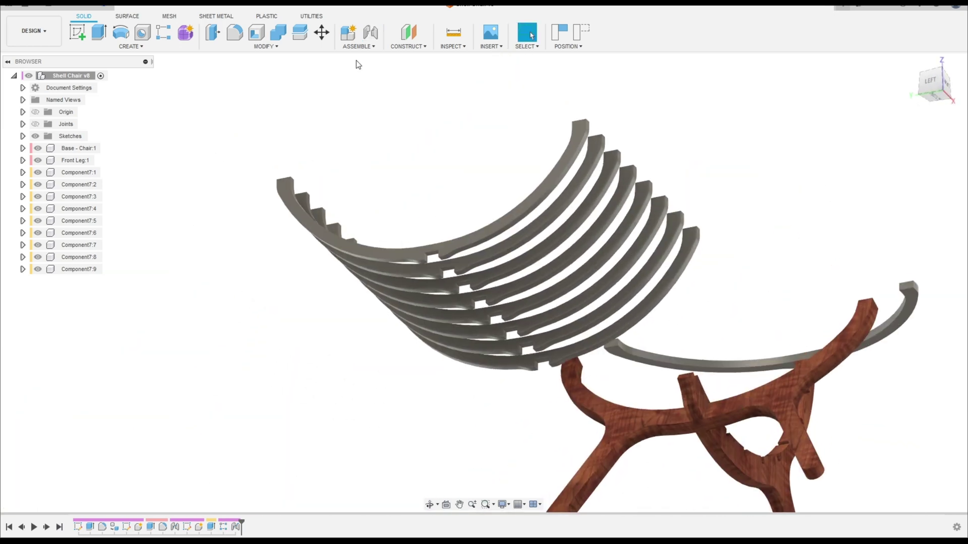
click(371, 33)
scroll(429, 247, up, 5)
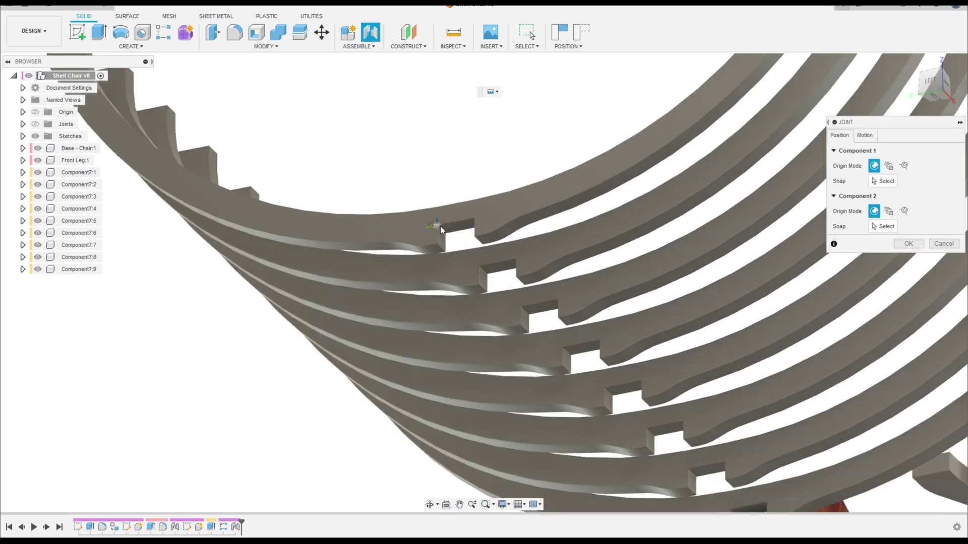
click(458, 228)
scroll(685, 359, down, 5)
shift+middle_drag(815, 406, 833, 456)
middle_drag(833, 456, 619, 213)
shift+middle_drag(820, 390, 788, 457)
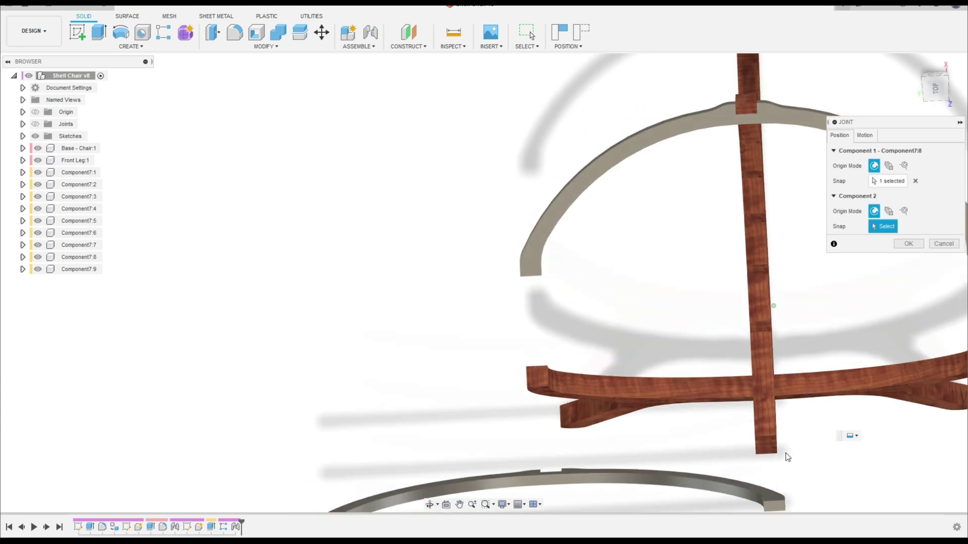
click(765, 444)
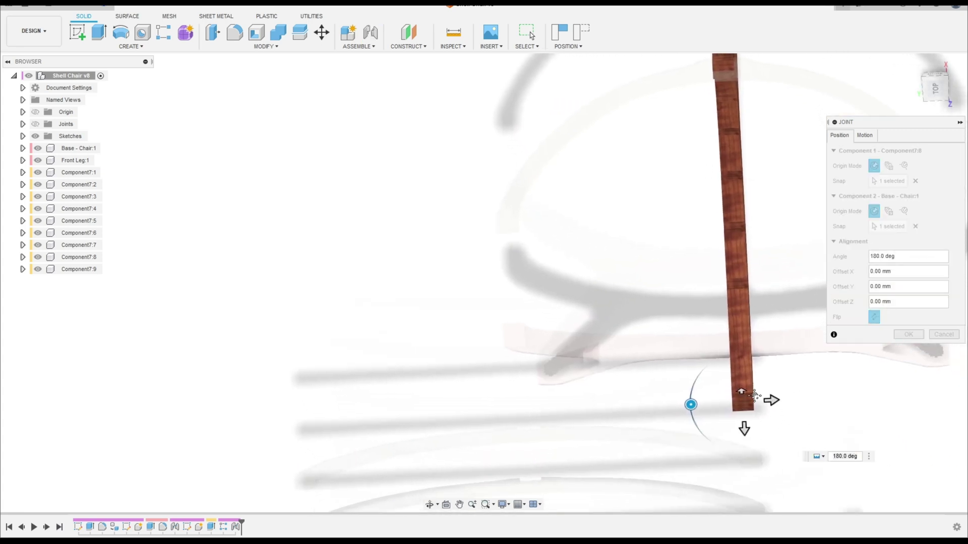
click(908, 335)
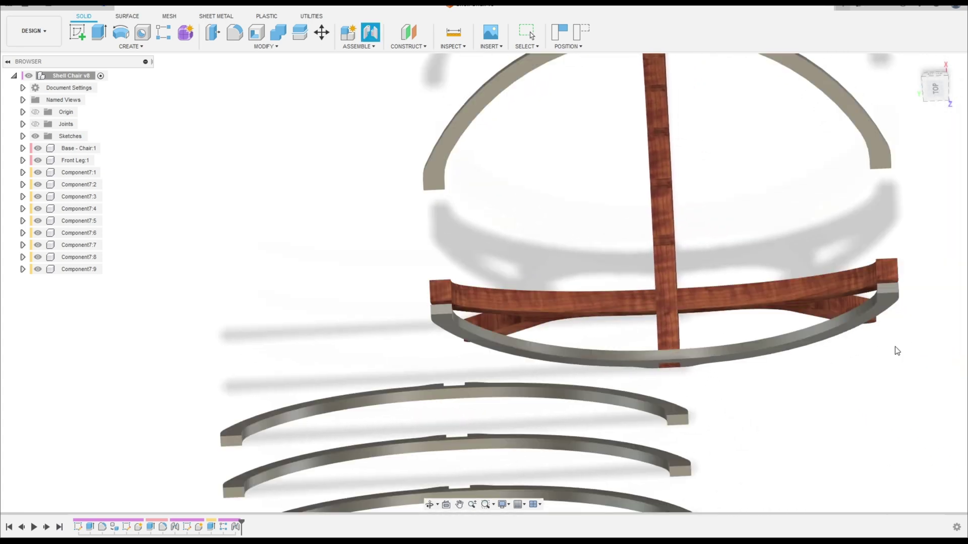
Join rib Component7:7 by its notch face to the base notch directly behind the front-end rib
shift+middle_drag(756, 378, 741, 275)
shift+middle_drag(706, 393, 545, 277)
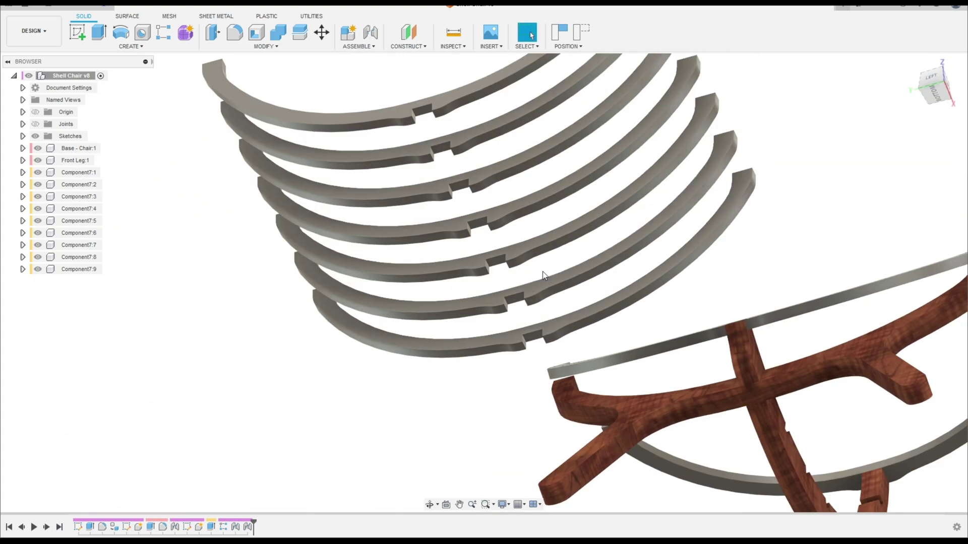
key(j)
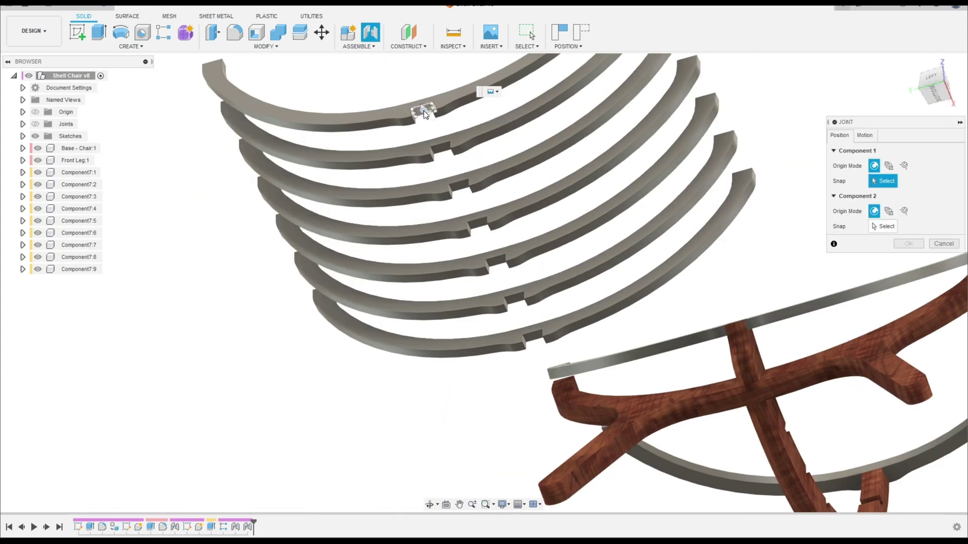
click(424, 114)
shift+middle_drag(739, 283, 718, 457)
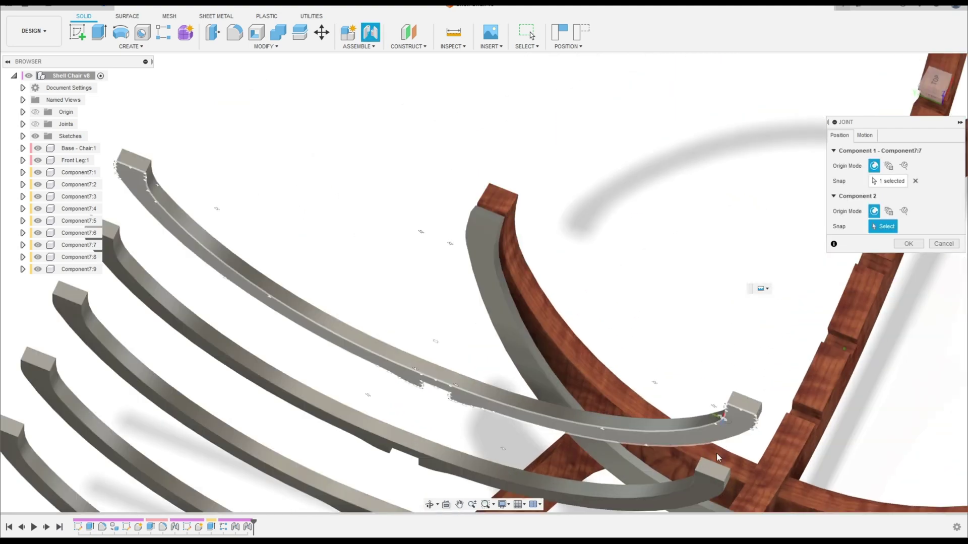
scroll(718, 457, up, 1)
shift+middle_drag(879, 339, 763, 341)
click(817, 367)
click(815, 366)
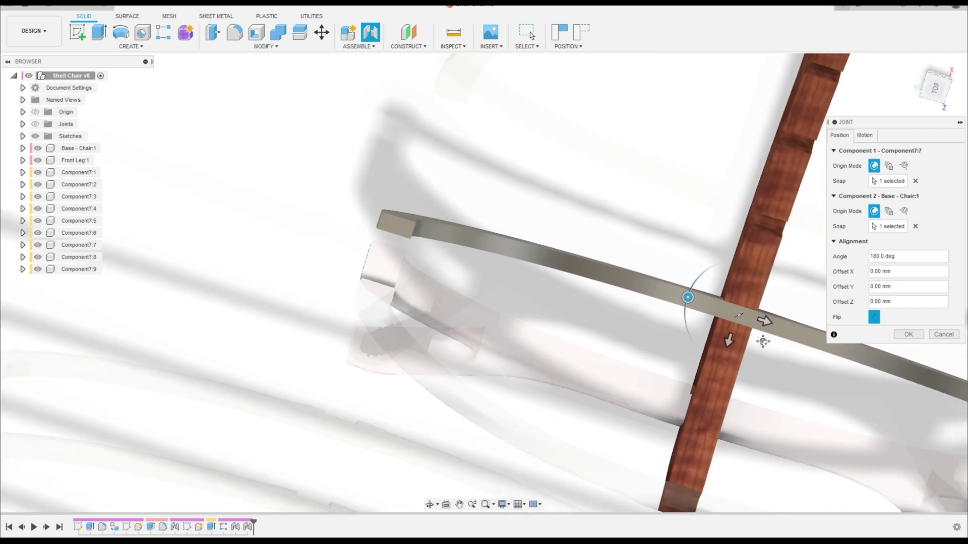
click(908, 334)
Join rib Component7:6 by its notch face to the base spine, leaving one empty notch between it and Component7:7
shift+middle_drag(908, 334, 681, 238)
key(j)
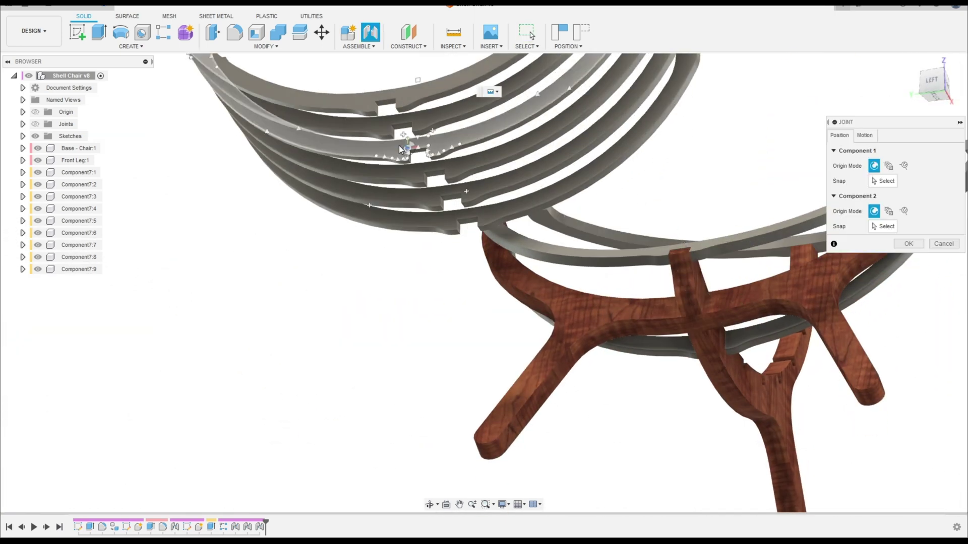
shift+middle_drag(398, 145, 460, 244)
scroll(467, 207, up, 4)
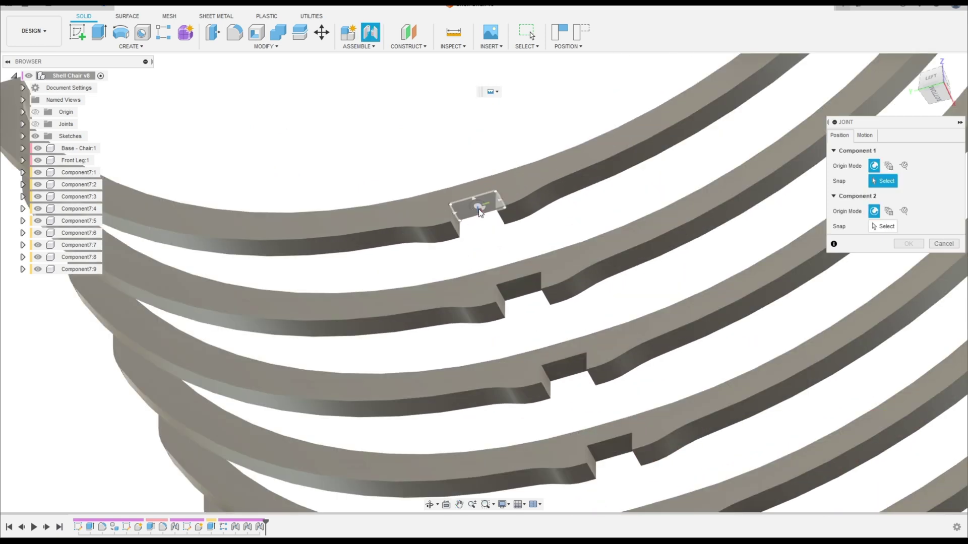
click(480, 211)
shift+middle_drag(480, 211, 670, 270)
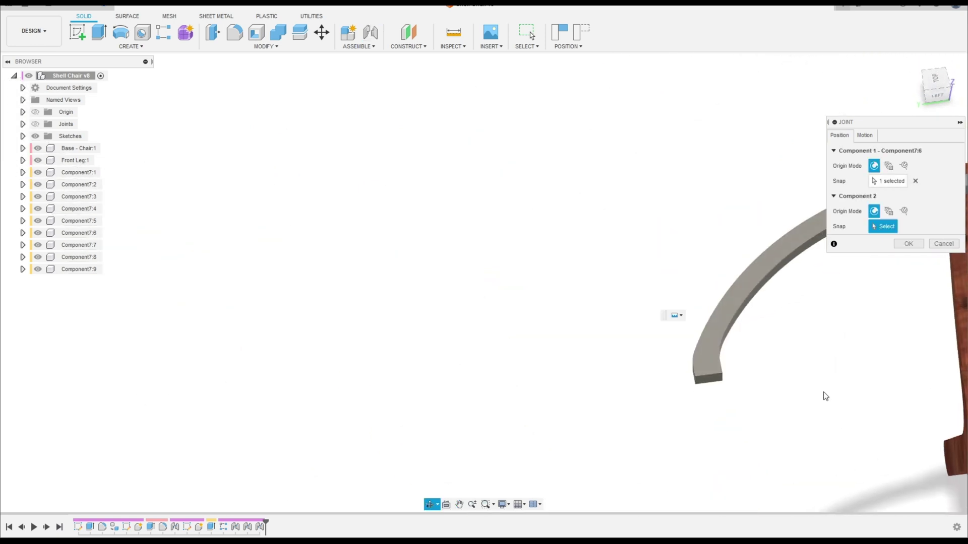
middle_drag(825, 397, 510, 301)
shift+middle_drag(599, 307, 630, 410)
scroll(609, 373, up, 4)
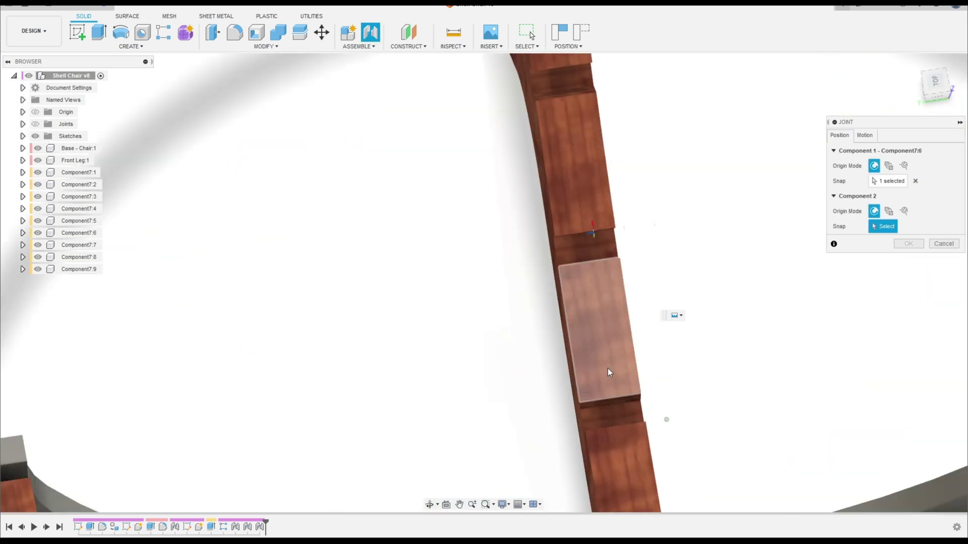
click(589, 250)
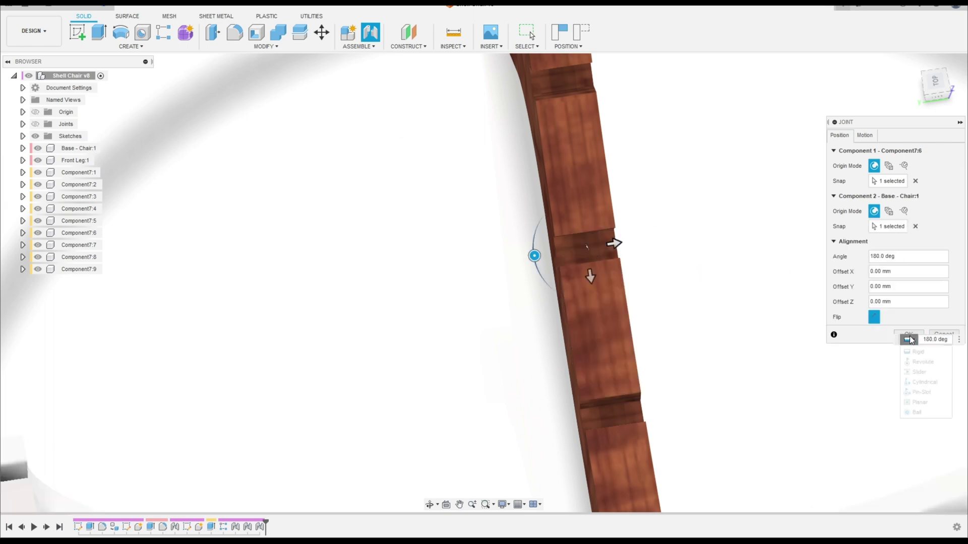
click(910, 334)
Join the notch face of rib Component7:5 to the empty base notch between Component7:6 and Component7:7
scroll(632, 356, down, 6)
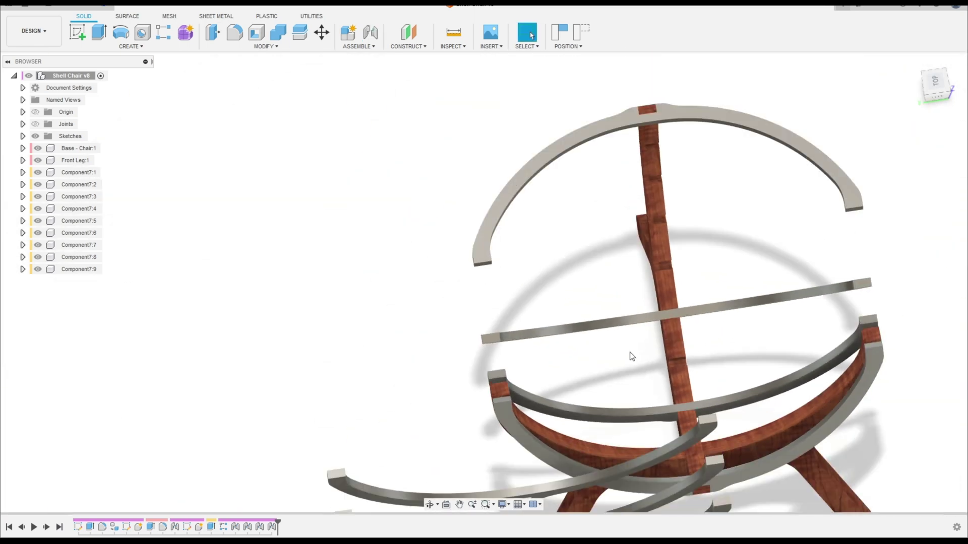
shift+middle_drag(631, 357, 596, 232)
key(j)
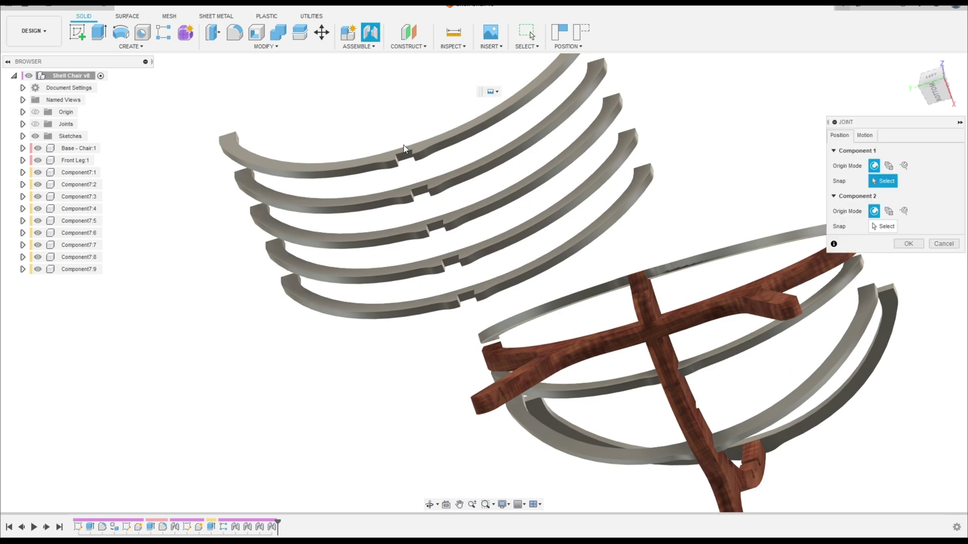
scroll(406, 169, up, 5)
click(411, 169)
scroll(410, 169, down, 4)
shift+middle_drag(519, 250, 809, 453)
scroll(807, 454, up, 3)
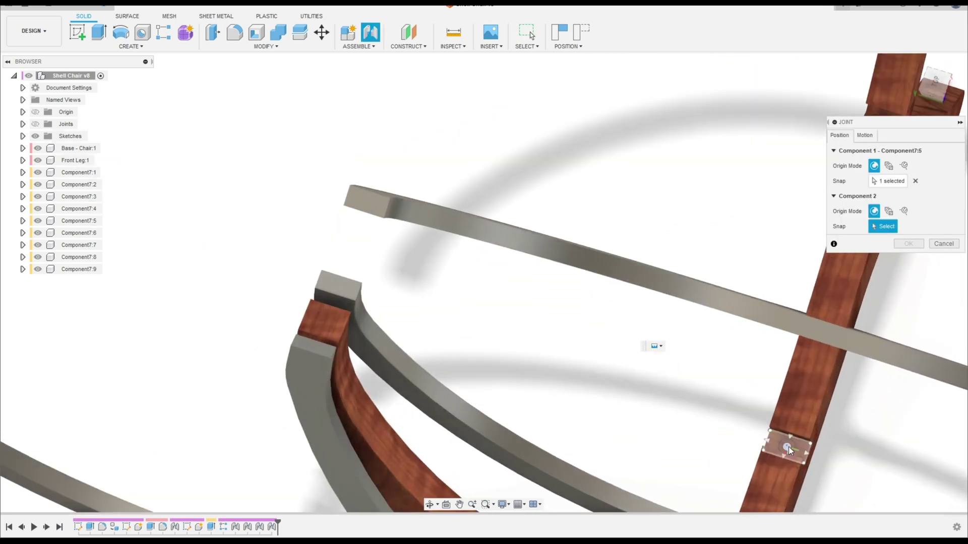
click(788, 446)
key(Return)
Join the notch face of rib Component7:4 to the next free base notch above Component7:6
scroll(711, 448, down, 4)
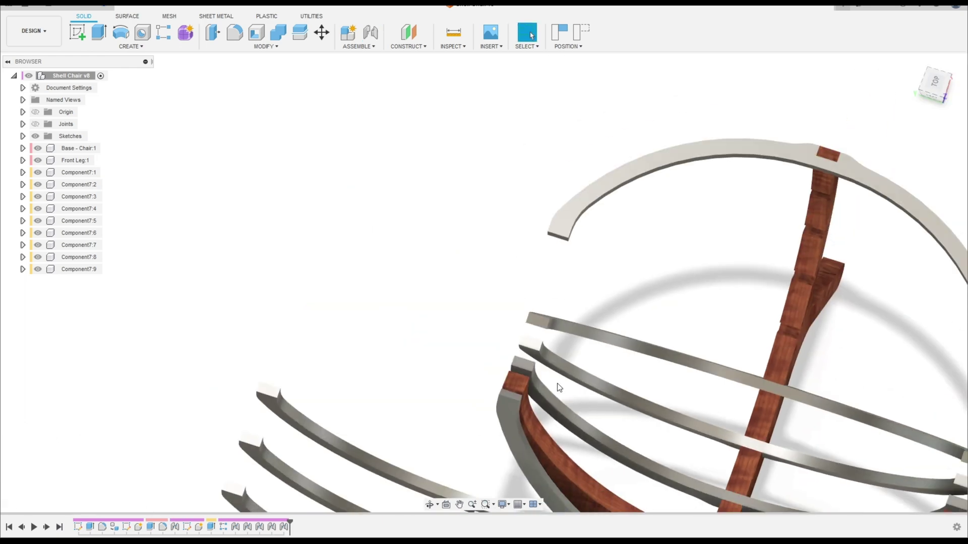
shift+middle_drag(558, 387, 531, 201)
key(j)
scroll(462, 362, up, 3)
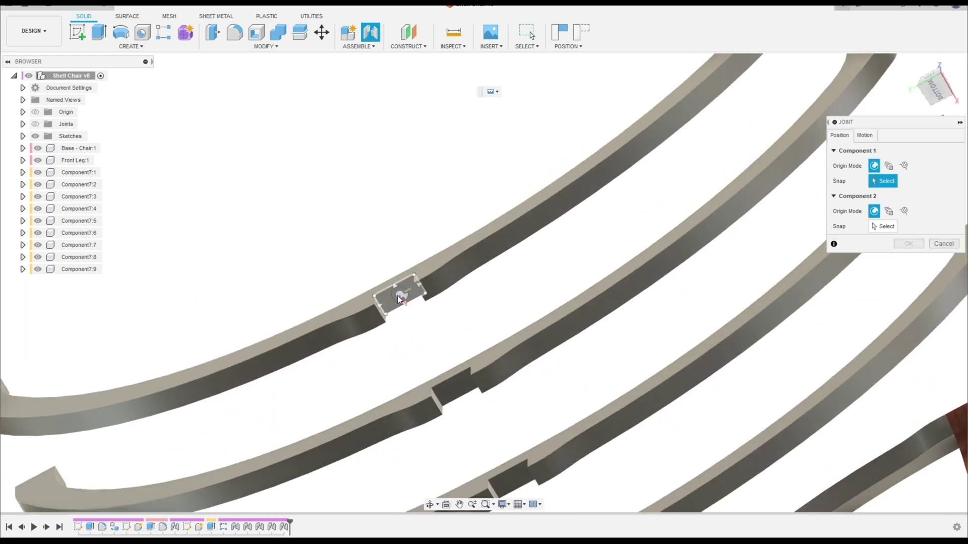
click(399, 297)
scroll(493, 331, down, 3)
shift+middle_drag(625, 252, 716, 416)
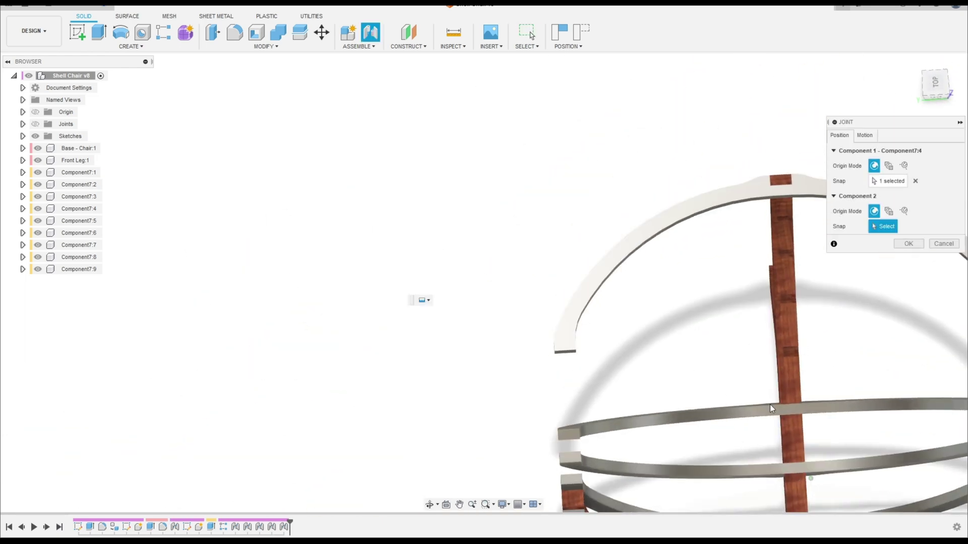
scroll(770, 402, up, 4)
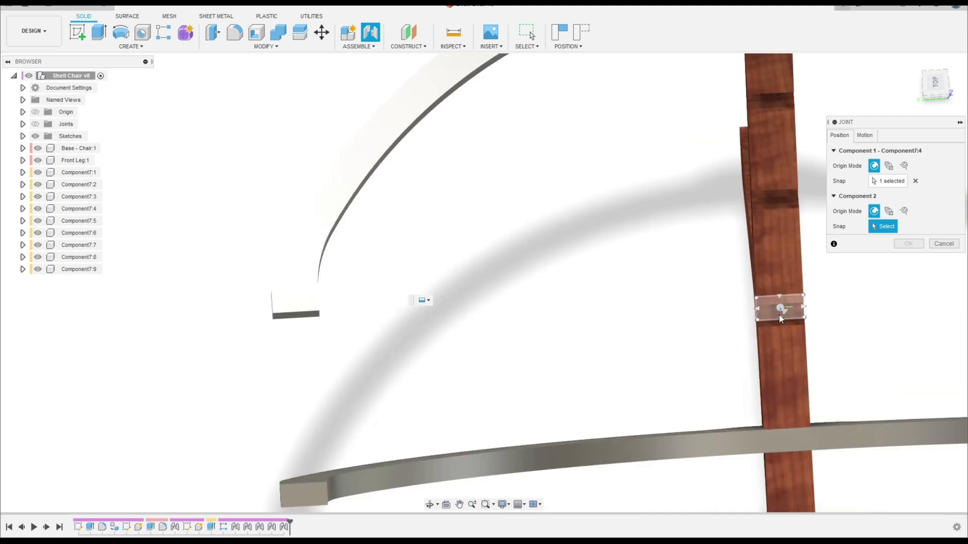
click(778, 315)
click(779, 332)
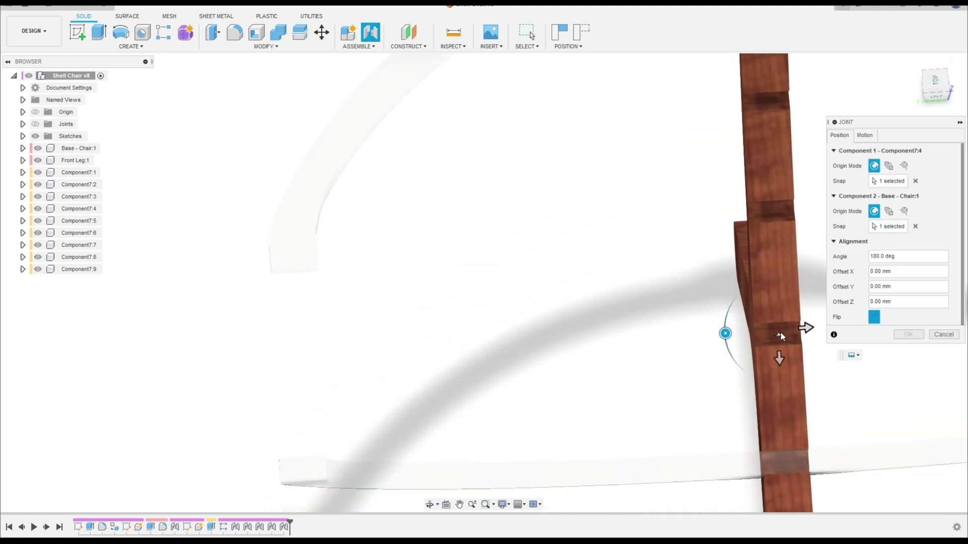
click(908, 335)
Join the notch face of rib Component7:3 to the next free base notch above Component7:4
scroll(767, 414, down, 5)
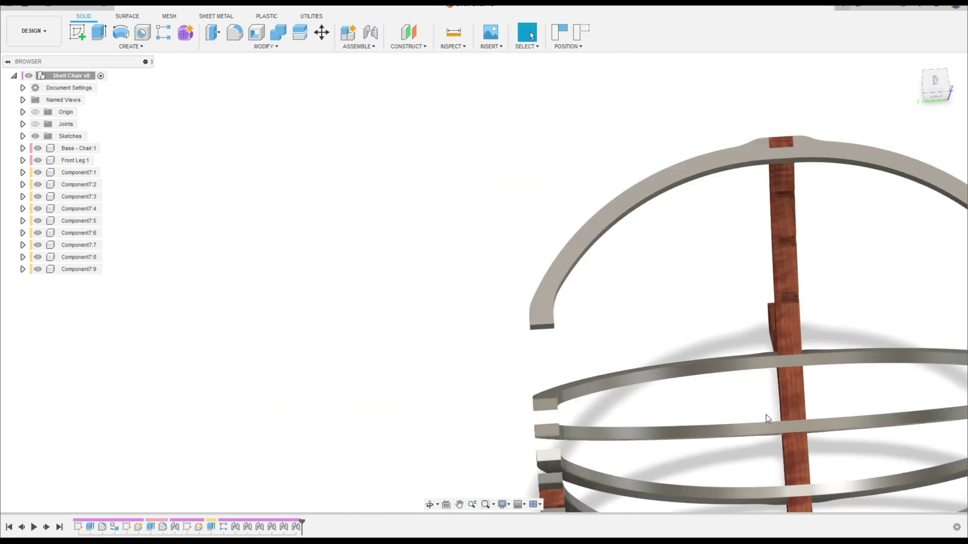
shift+middle_drag(753, 419, 719, 328)
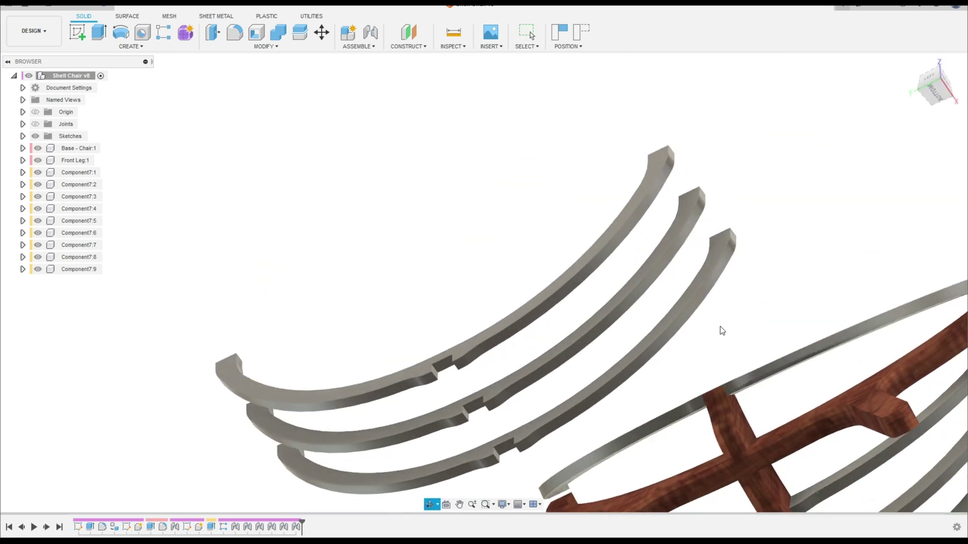
key(j)
click(443, 364)
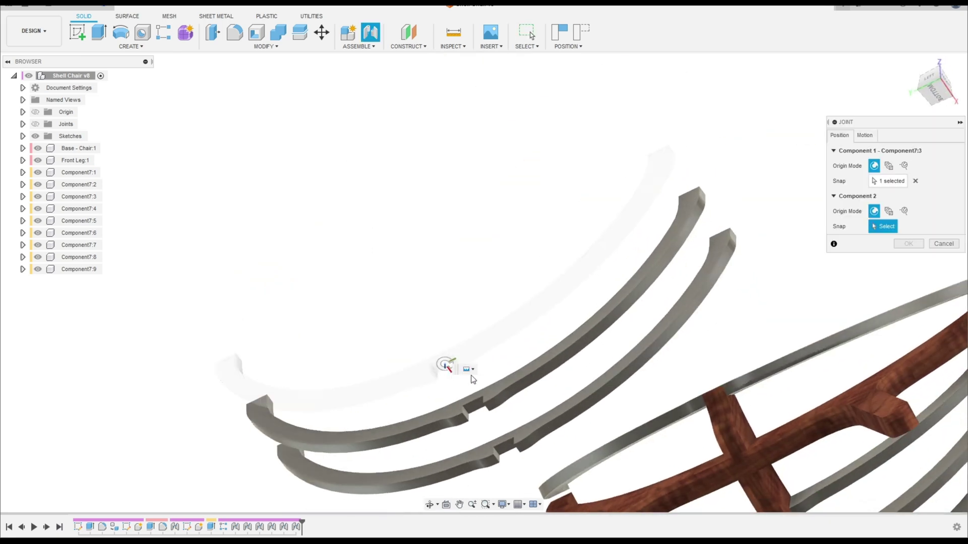
shift+middle_drag(443, 365, 835, 370)
scroll(779, 319, up, 5)
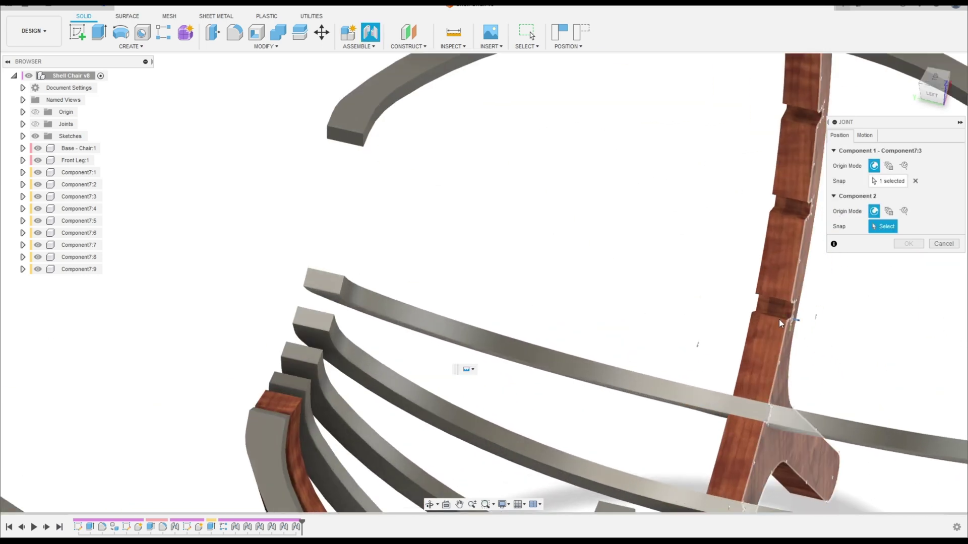
click(777, 312)
key(Return)
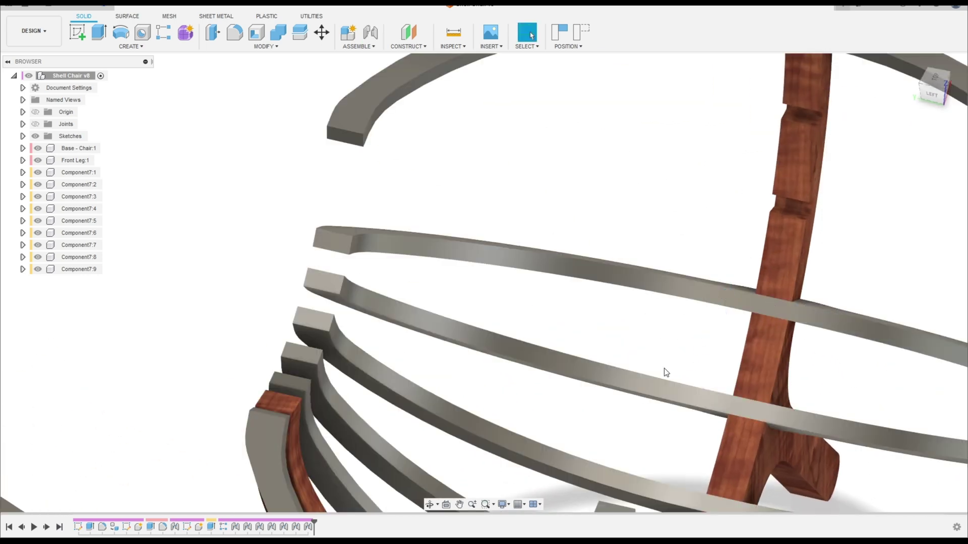
scroll(664, 372, down, 5)
shift+middle_drag(432, 389, 422, 256)
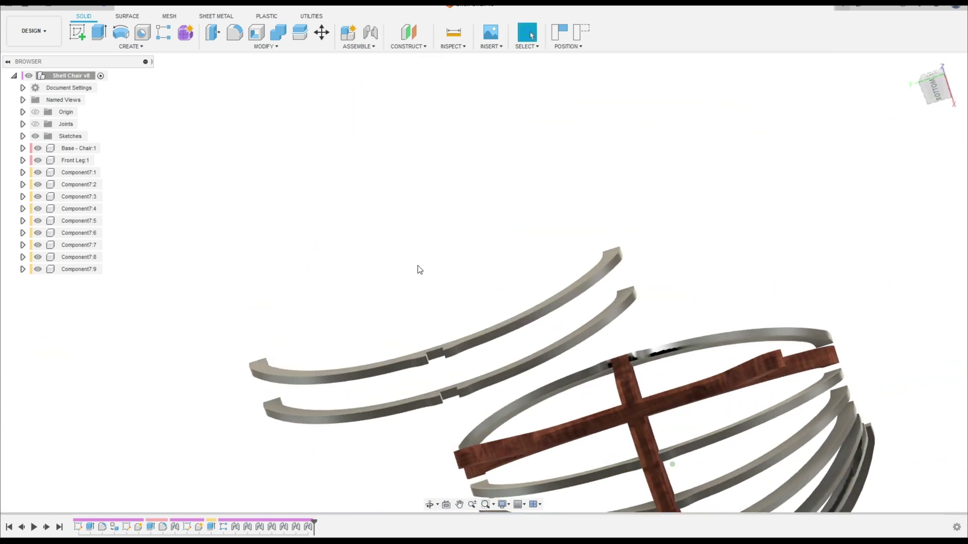
Join the notch face of rib Component7:2 to the next free base notch above Component7:3
key(j)
scroll(448, 373, up, 5)
click(454, 363)
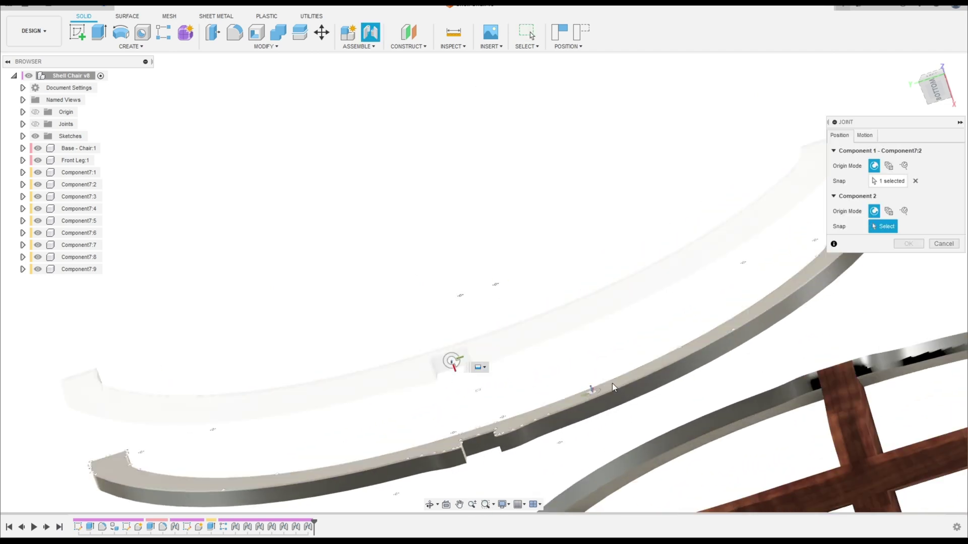
scroll(609, 384, down, 5)
shift+middle_drag(712, 295, 734, 381)
scroll(854, 334, up, 4)
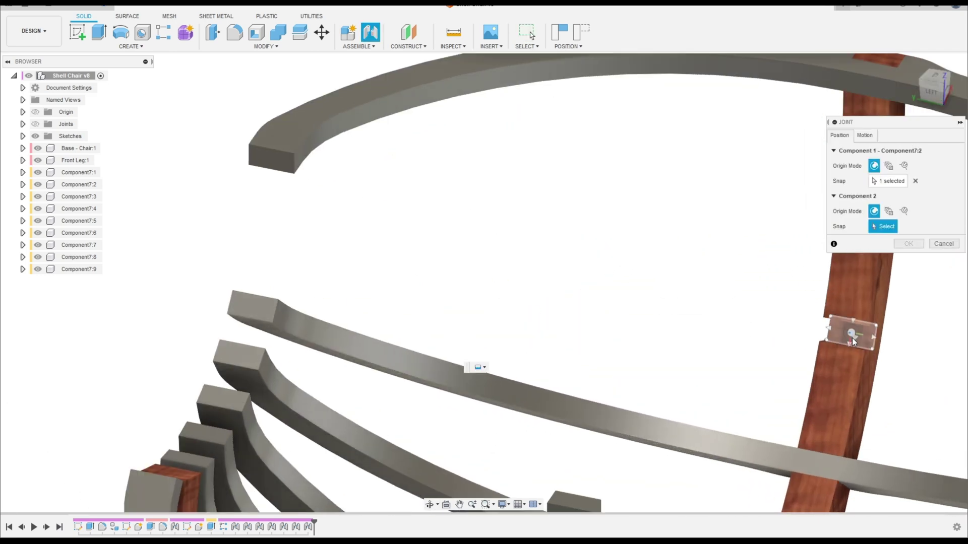
click(851, 334)
key(Return)
scroll(655, 419, down, 5)
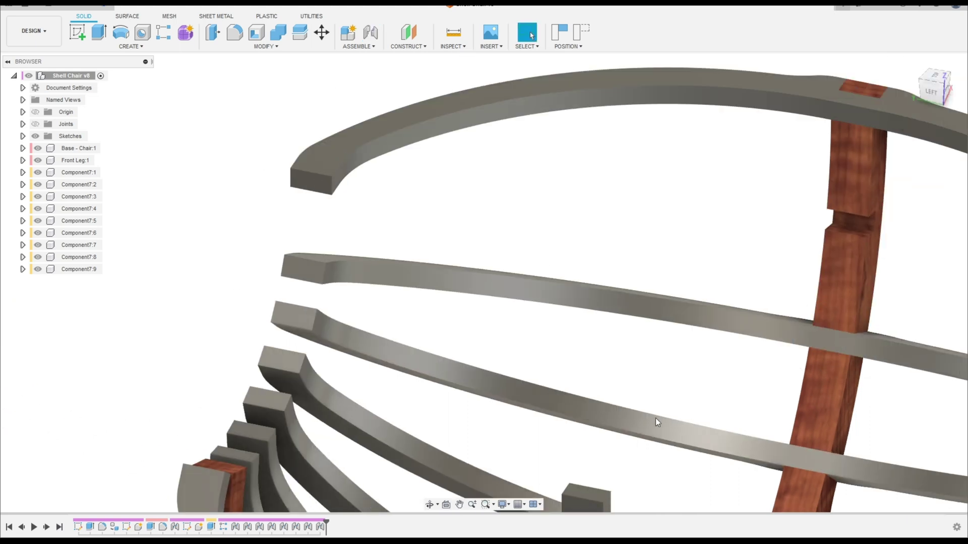
Join the notch face of rib Component7:1 to the last empty notch on the chair base, above Component7:2
shift+middle_drag(500, 411, 478, 300)
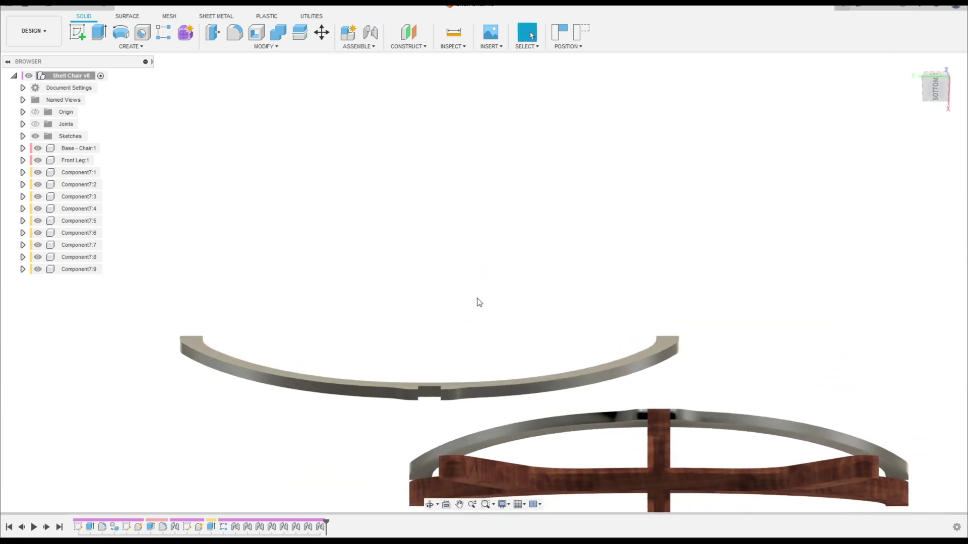
key(j)
scroll(451, 404, up, 3)
click(445, 381)
scroll(516, 408, down, 5)
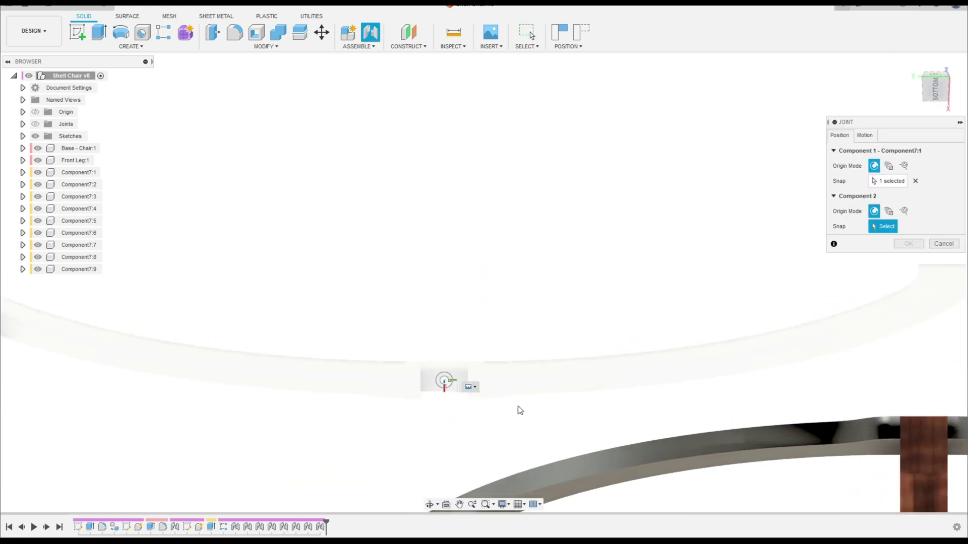
shift+middle_drag(547, 401, 857, 399)
scroll(857, 399, up, 4)
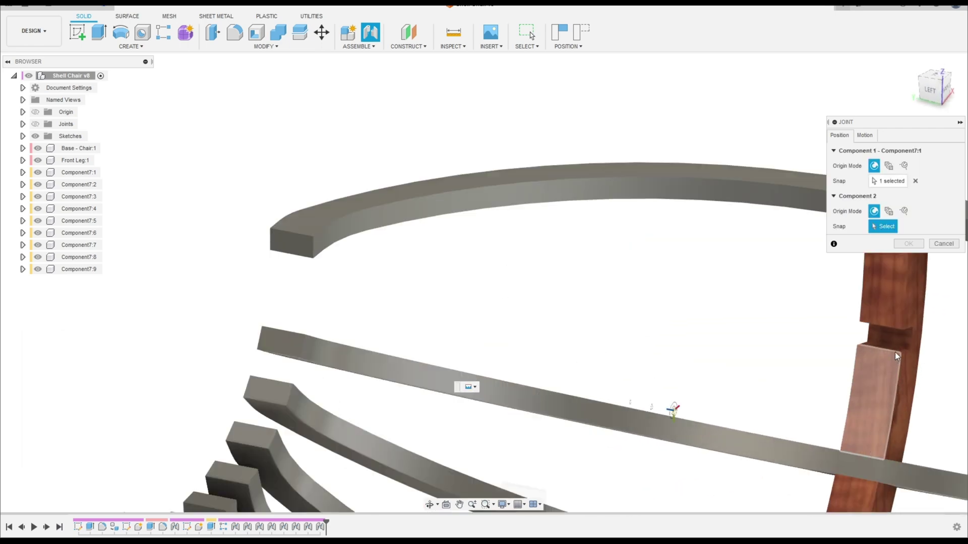
click(895, 347)
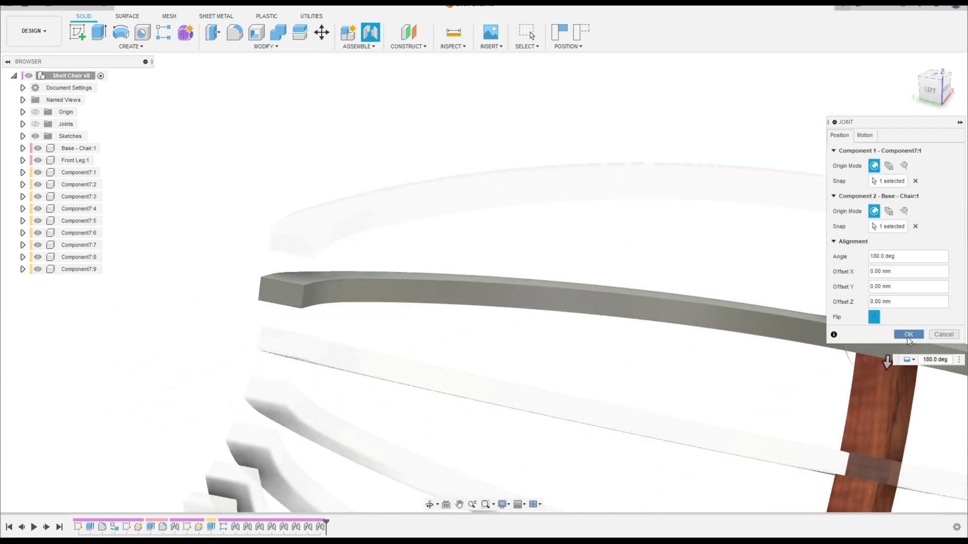
click(907, 334)
scroll(829, 386, down, 3)
Apply the Cherry wood appearance from this design to the nine ribs
shift+middle_drag(830, 387, 402, 325)
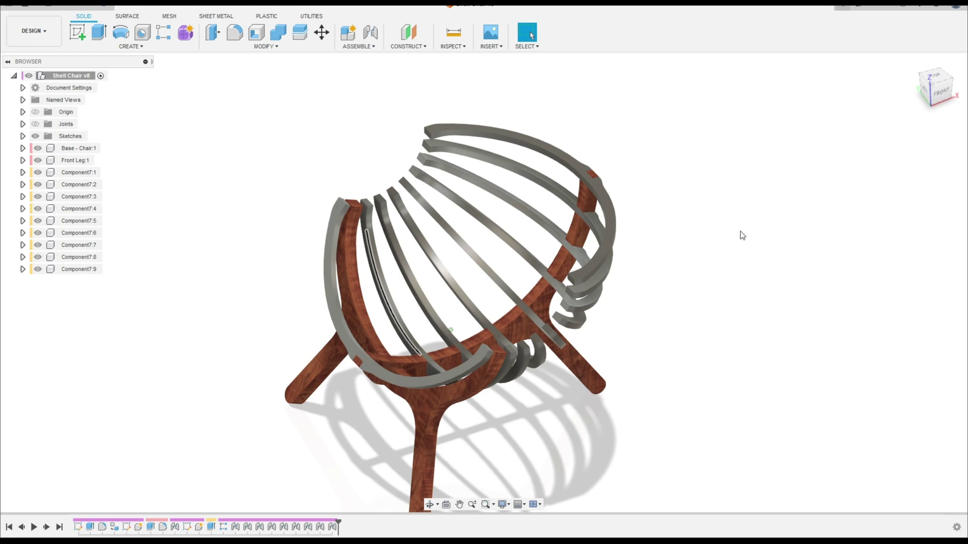
key(a)
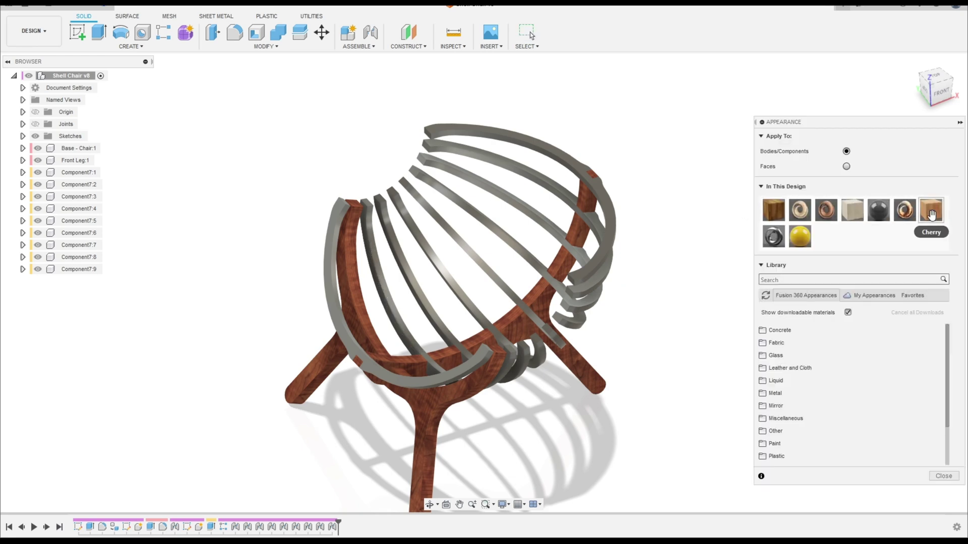
drag(547, 317, 324, 286)
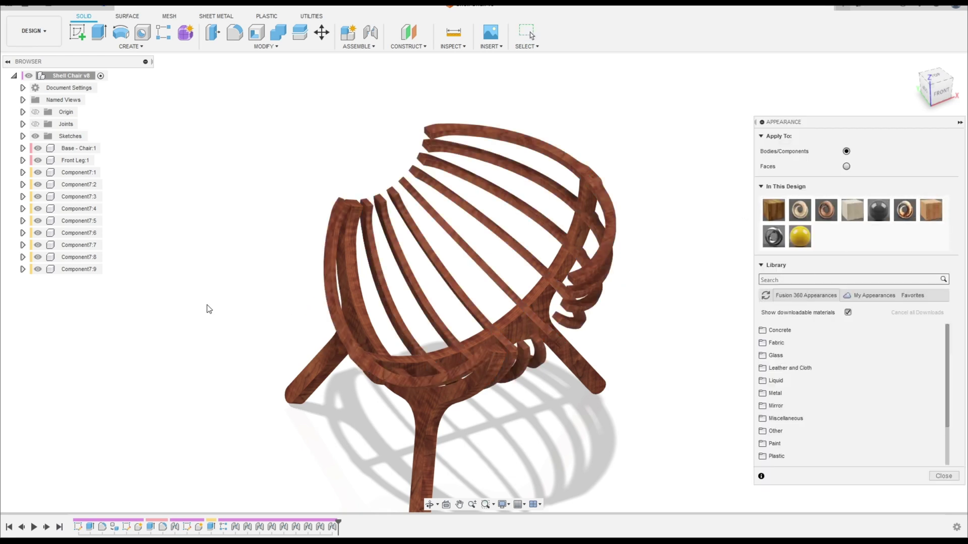
shift+middle_drag(268, 246, 553, 245)
key(Escape)
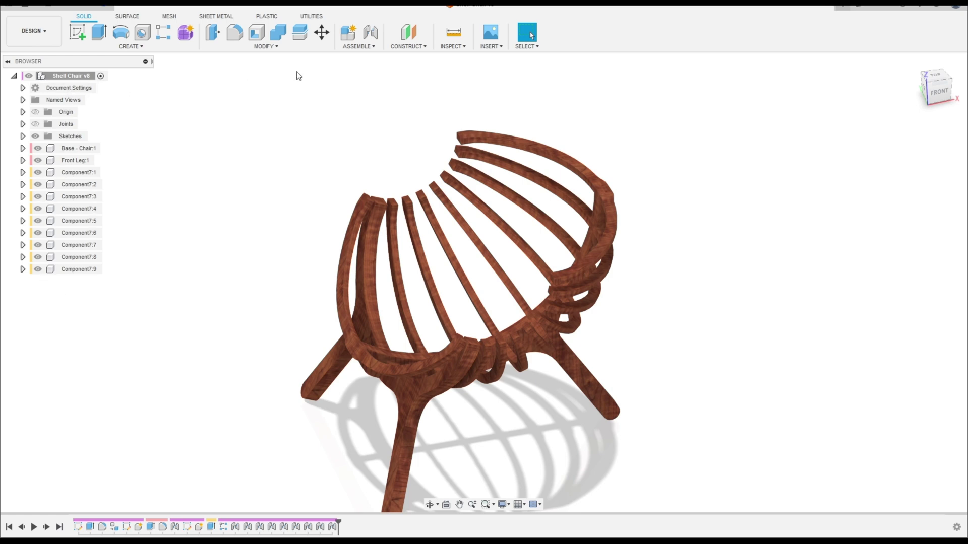
Create an active internal component named Back and move ribs Component7:1 through Component7:9 into it
click(350, 35)
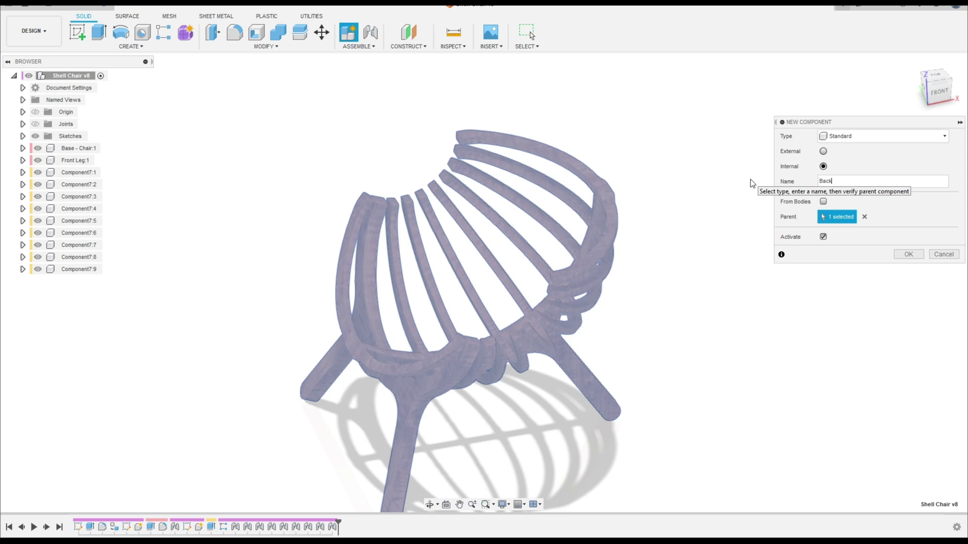
key(Return)
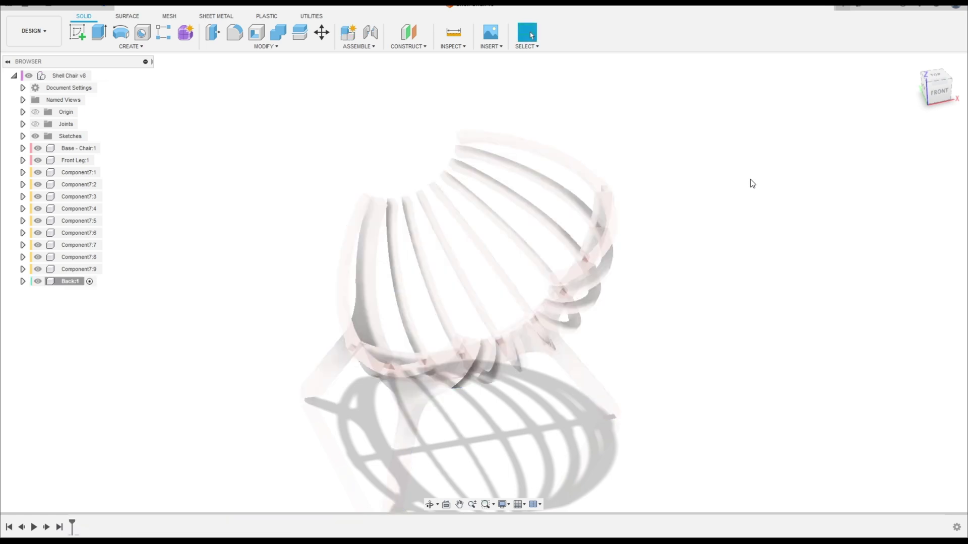
click(68, 177)
shift+click(65, 270)
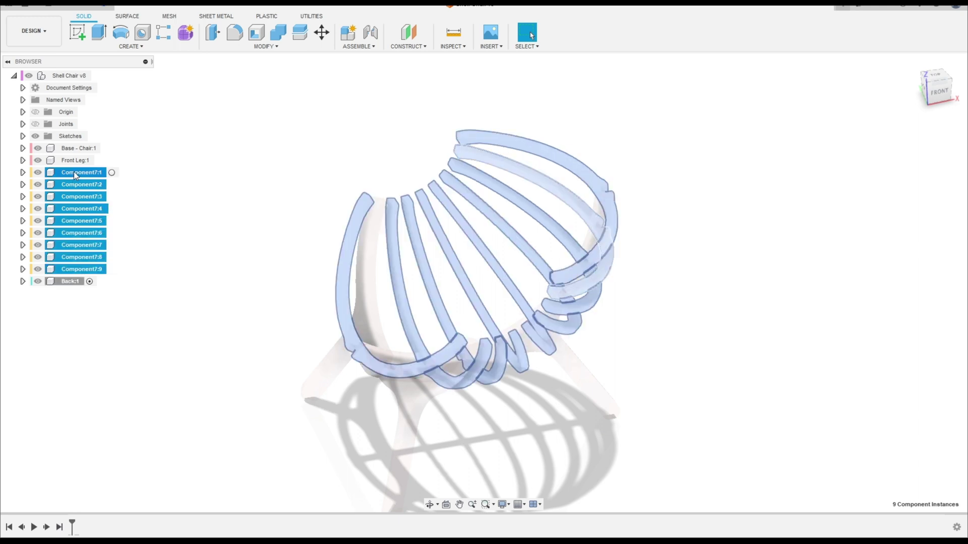
drag(65, 174, 63, 282)
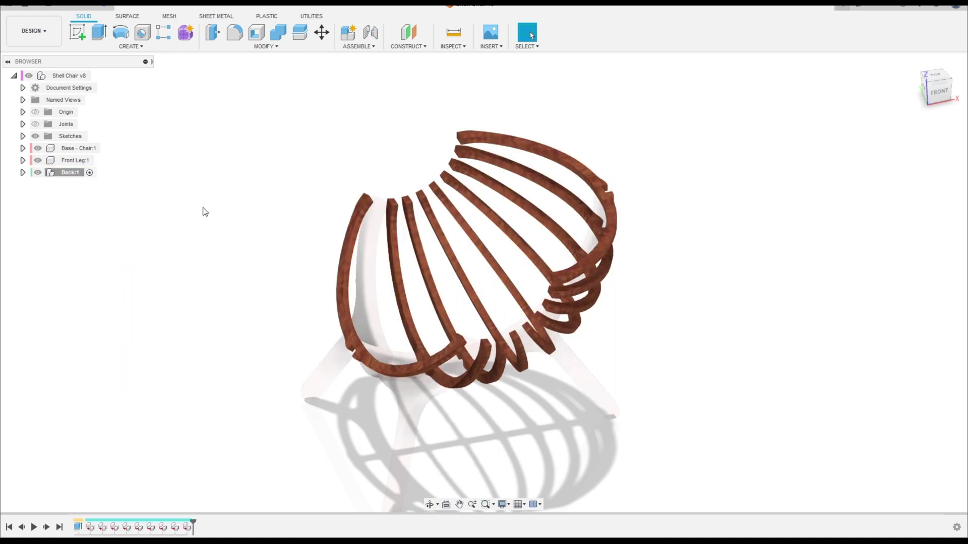
Make the top-level Shell Chair assembly active again and inspect the complete chair
double_click(92, 73)
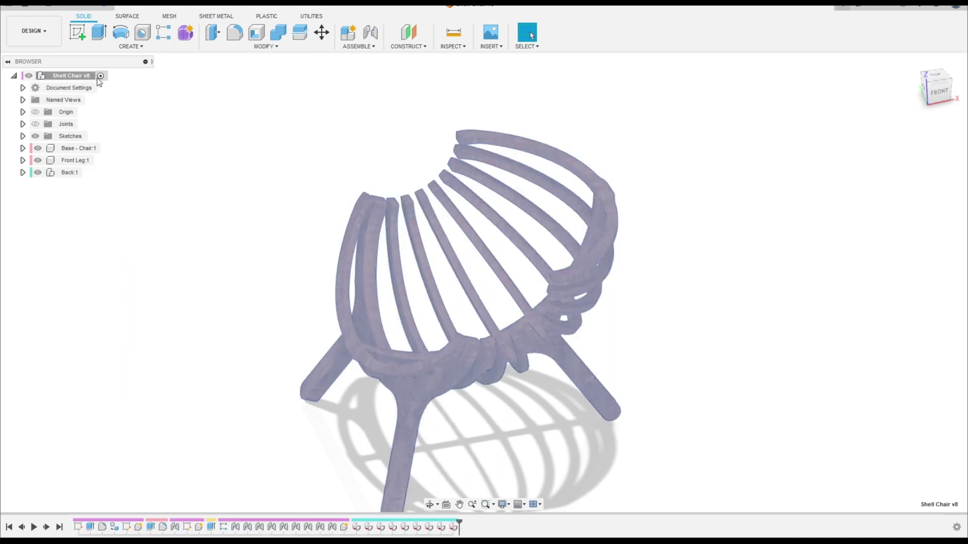
shift+middle_drag(233, 152, 225, 260)
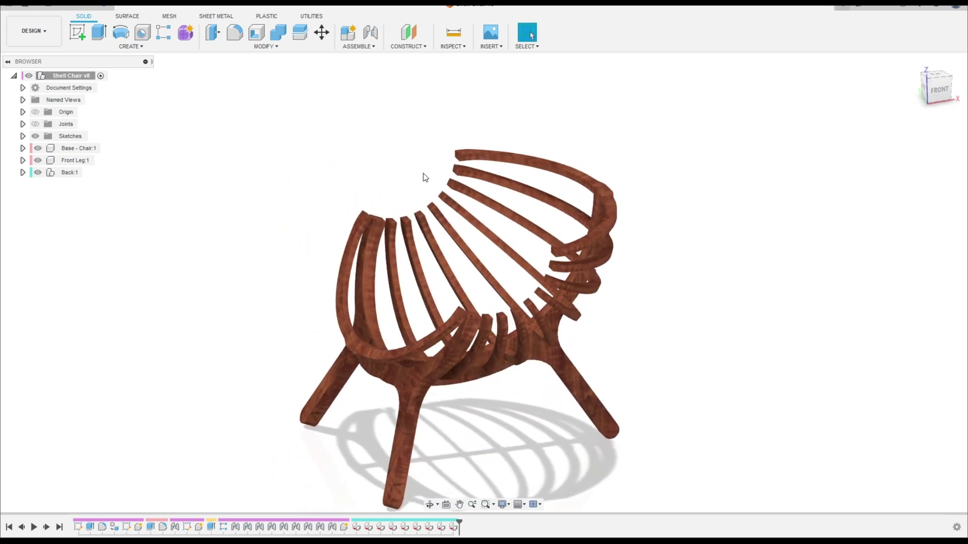
shift+middle_drag(500, 277, 481, 264)
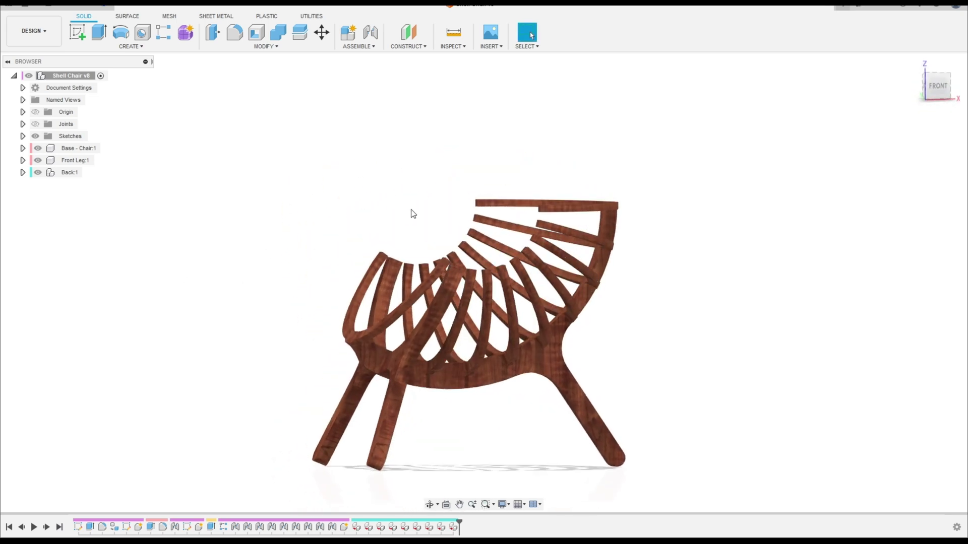
shift+middle_drag(562, 267, 377, 244)
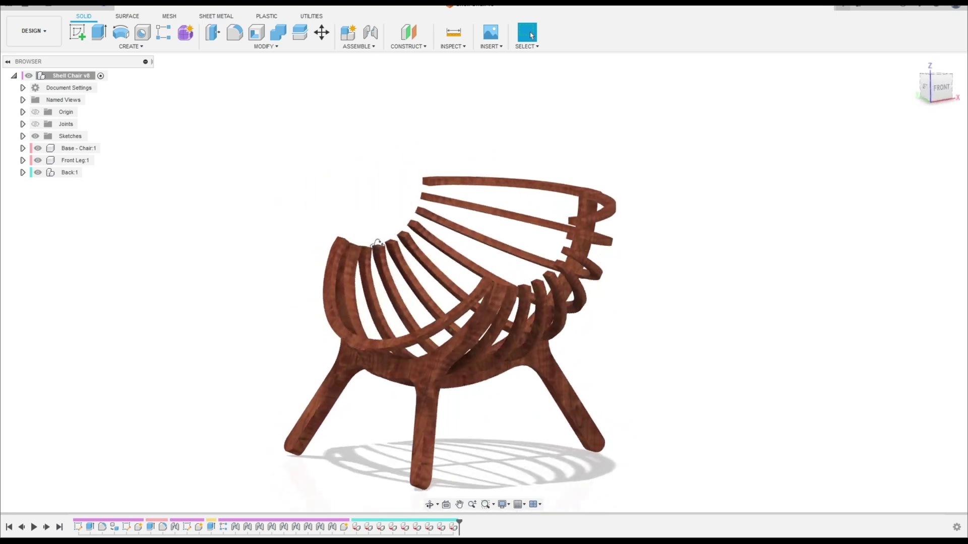